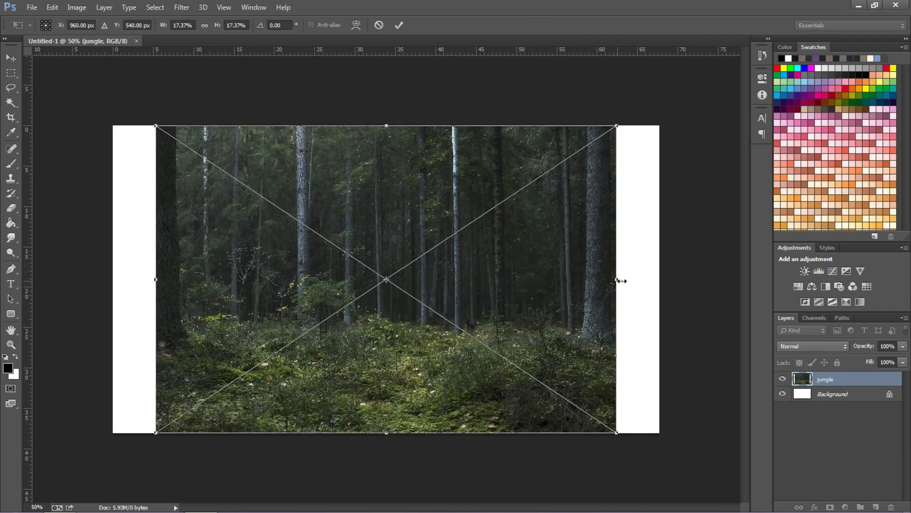
# Step: Stretch the placed jungle image horizontally to about 20.59% width so it fills the whole canvas
pyautogui.moveTo(617, 280); pyautogui.dragTo(659, 280)
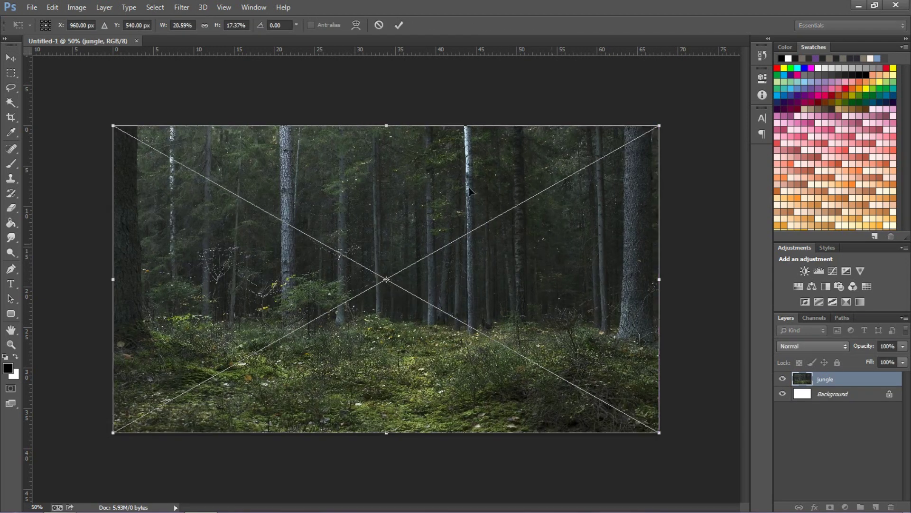
pyautogui.click(400, 25)
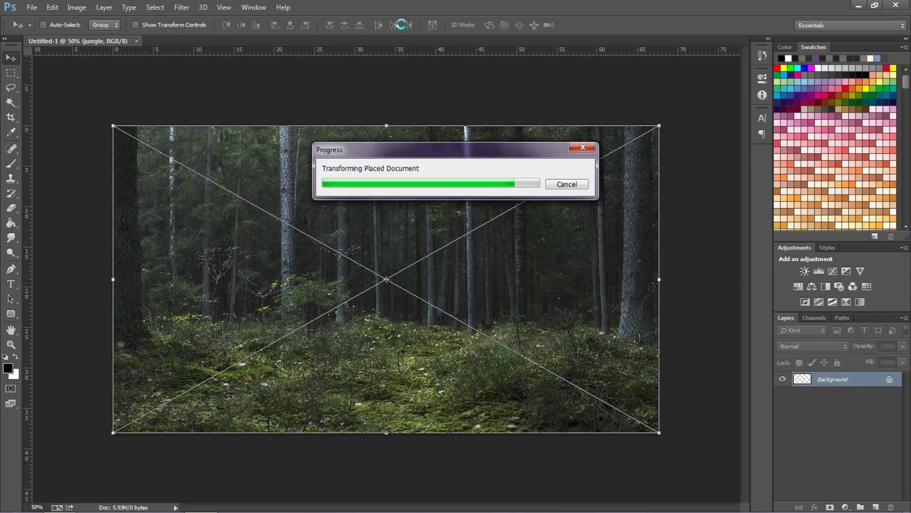
# Step: Check the canvas dimensions in pixels and reselect the jungle layer
pyautogui.hotkey('alt', '[')
pyautogui.click(77, 7)
pyautogui.click(113, 100)
pyautogui.click(486, 176)
pyautogui.click(472, 197)
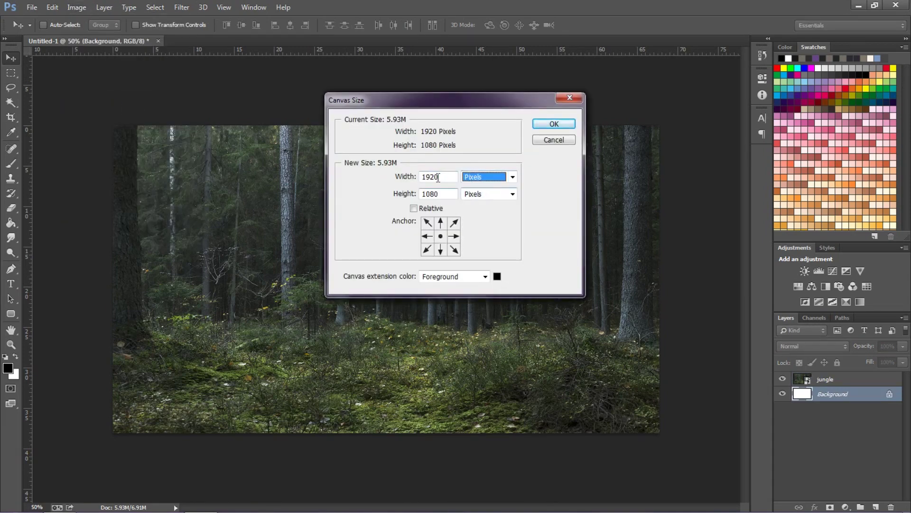
pyautogui.click(554, 123)
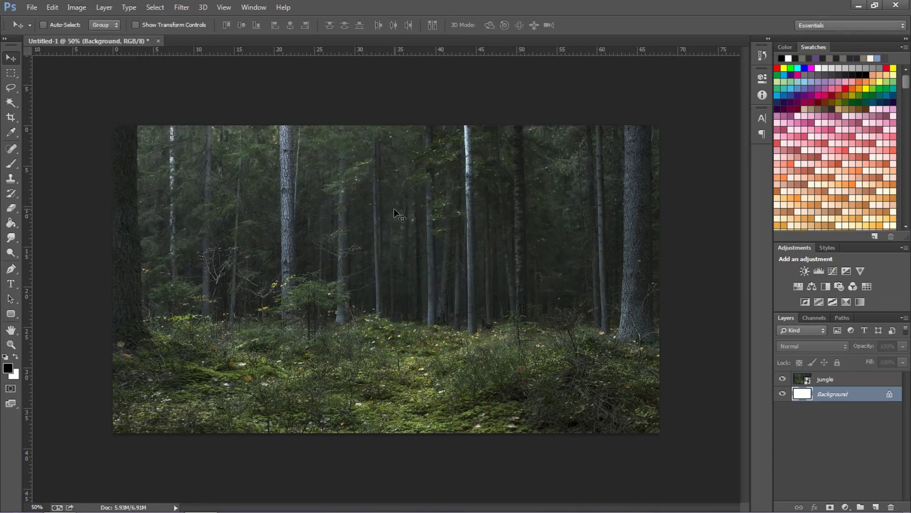
pyautogui.click(817, 383)
# Step: Place the door image from the Door into heaven folder, enlarged to about 196% and standing at the back edge of the forest floor
pyautogui.hotkey('alt', 'Tab')
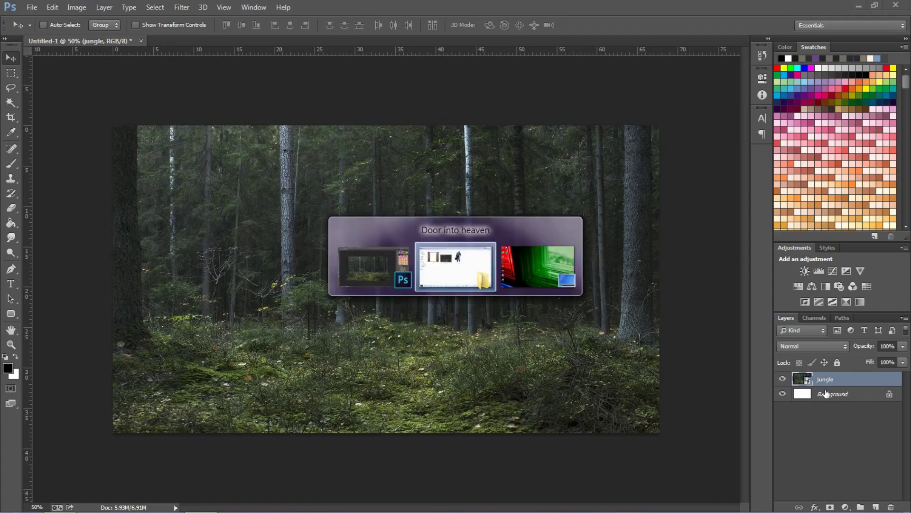
pyautogui.hotkey('alt', 'Tab')
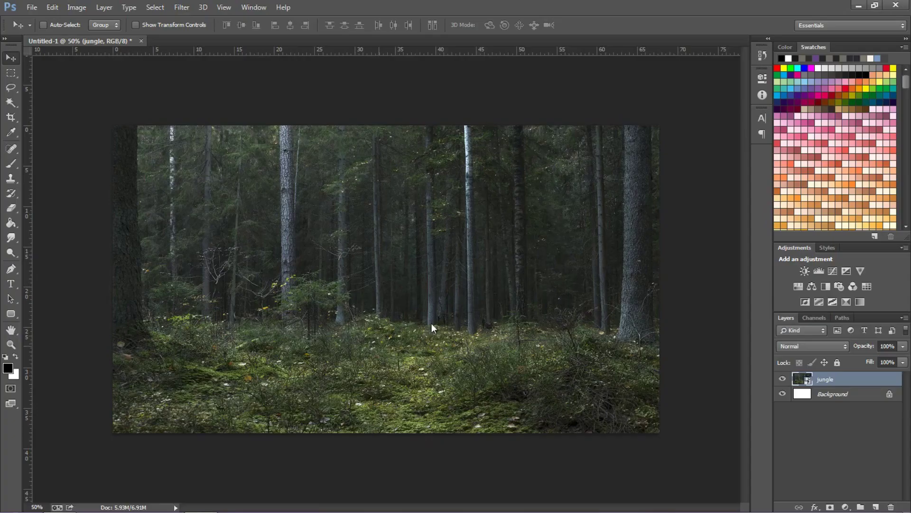
pyautogui.moveTo(446, 336); pyautogui.dragTo(496, 386)
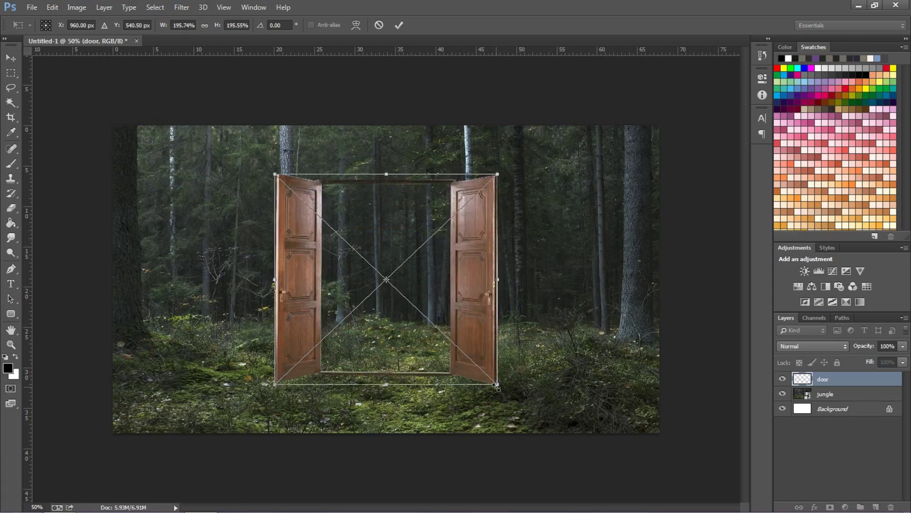
pyautogui.moveTo(338, 368); pyautogui.dragTo(345, 335)
pyautogui.press('Return')
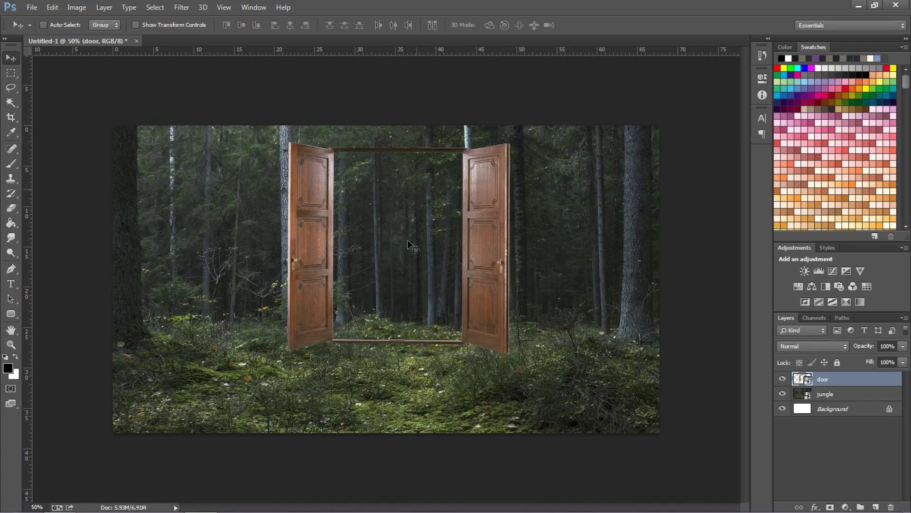
pyautogui.scroll(2, 408, 239)
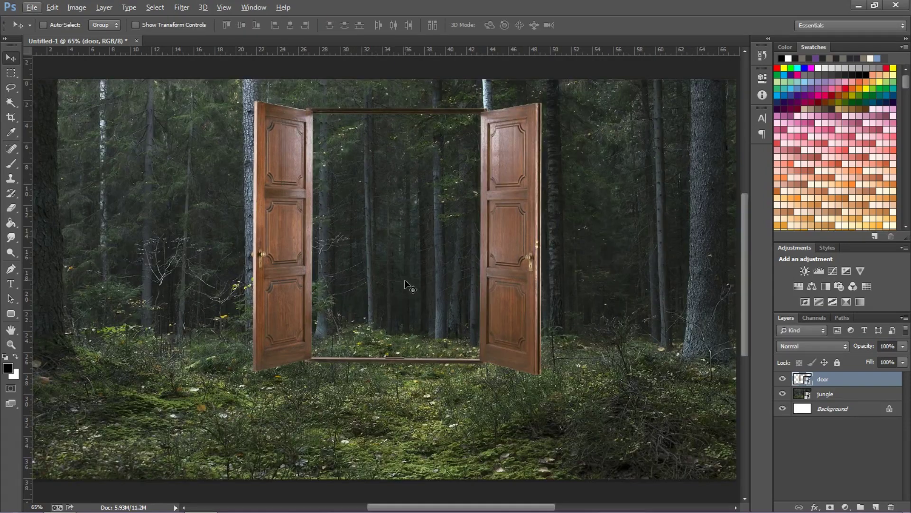
pyautogui.click(830, 507)
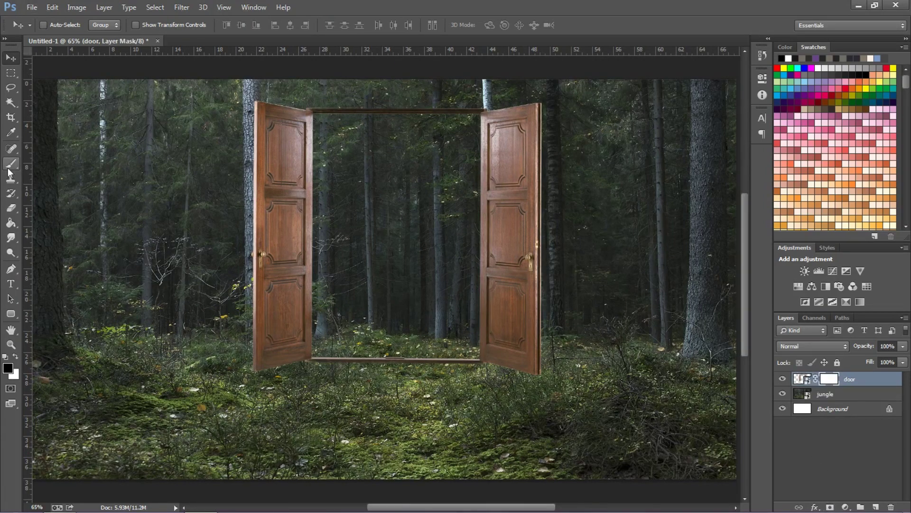
pyautogui.rightClick(830, 379)
pyautogui.click(819, 405)
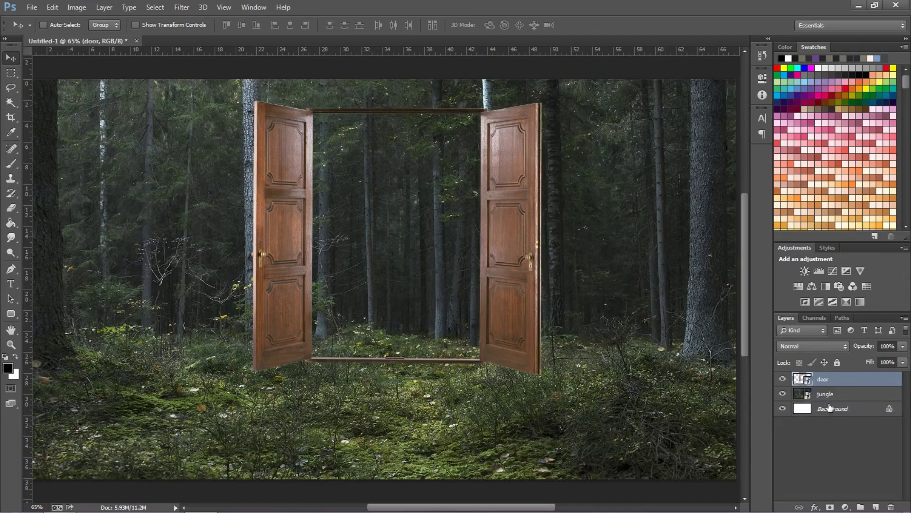
# Step: Duplicate the door layer and hide the original
pyautogui.moveTo(838, 385); pyautogui.dragTo(875, 507)
pyautogui.click(782, 393)
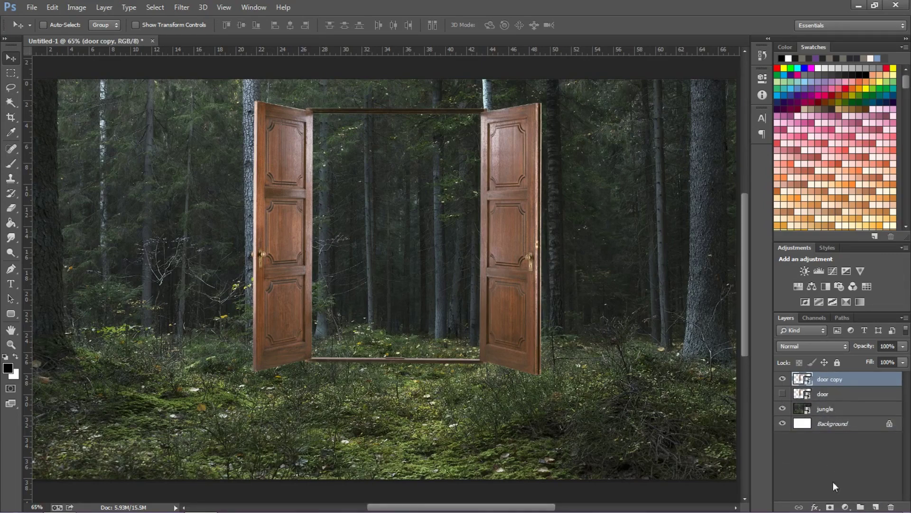
# Step: Add a layer mask to the door copy and set up the 112 px grass-shaped brush with black
pyautogui.click(831, 507)
pyautogui.click(7, 162)
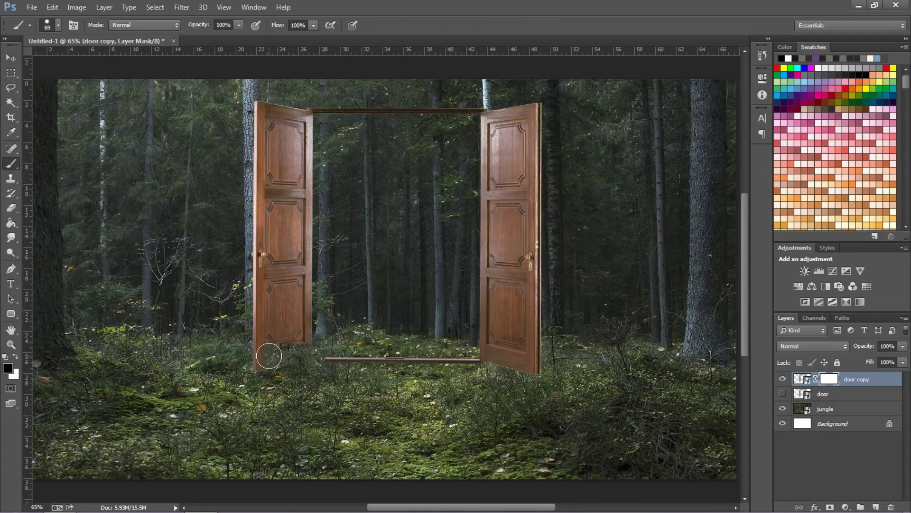
pyautogui.rightClick(320, 374)
pyautogui.click(401, 467)
pyautogui.click(262, 374)
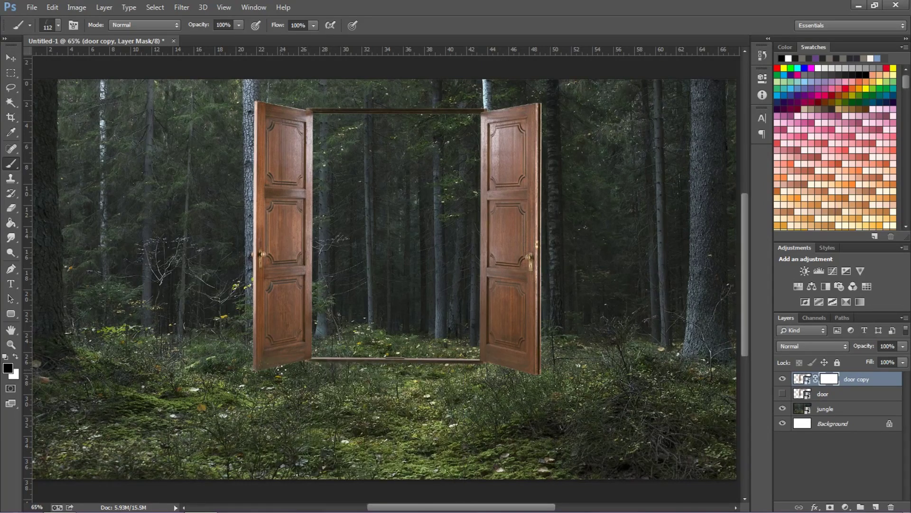
# Step: Paint on the door copy's mask along the bottoms of both doors and the threshold to blend them into the grass
pyautogui.scroll(5, 262, 384)
pyautogui.moveTo(256, 351)
pyautogui.mouseDown()
pyautogui.moveTo(330, 337)
pyautogui.moveTo(439, 338)
pyautogui.mouseUp()
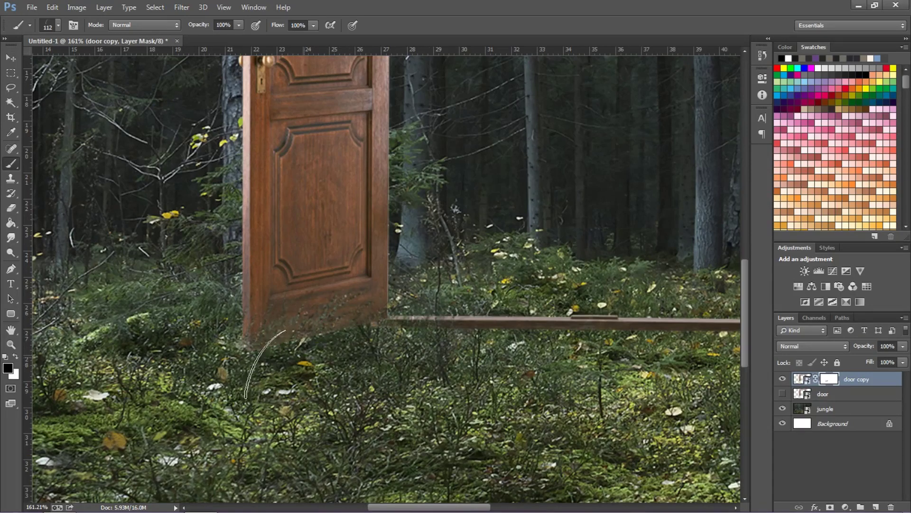
pyautogui.hscroll(5, 410, 386)
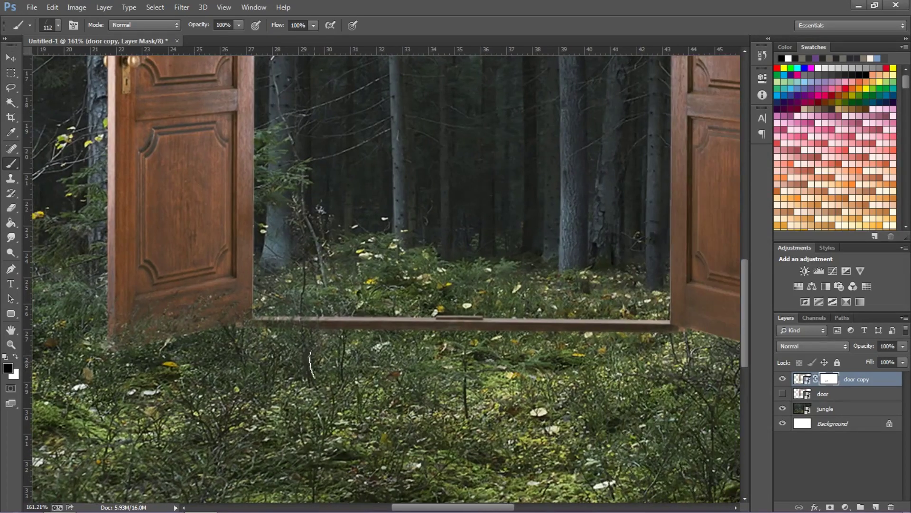
pyautogui.moveTo(442, 335)
pyautogui.mouseDown()
pyautogui.moveTo(463, 334)
pyautogui.moveTo(414, 338)
pyautogui.moveTo(664, 335)
pyautogui.mouseUp()
pyautogui.hscroll(8, 495, 327)
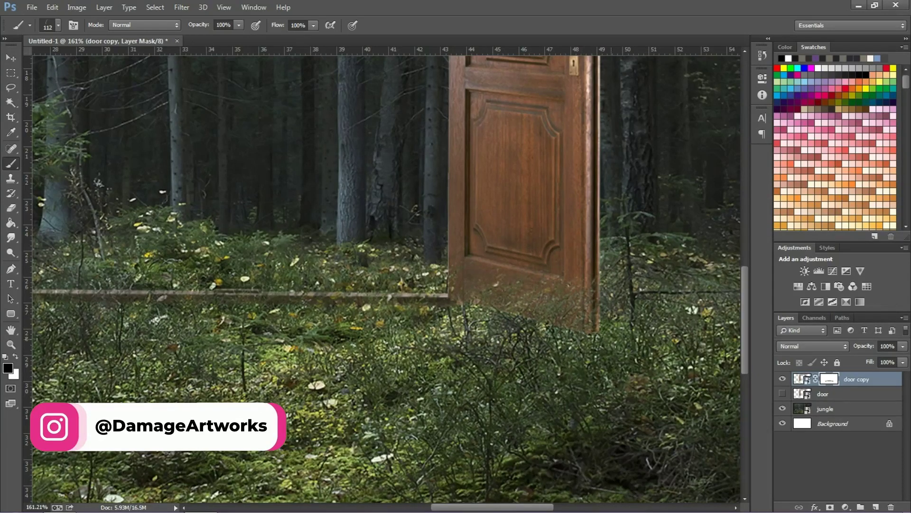
pyautogui.scroll(-5, 588, 340)
pyautogui.scroll(3, 555, 335)
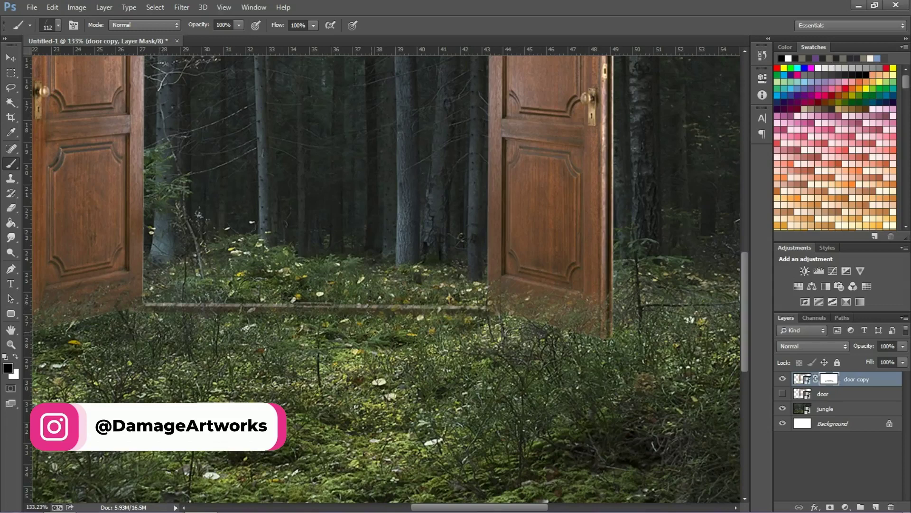
pyautogui.scroll(-5, 162, 309)
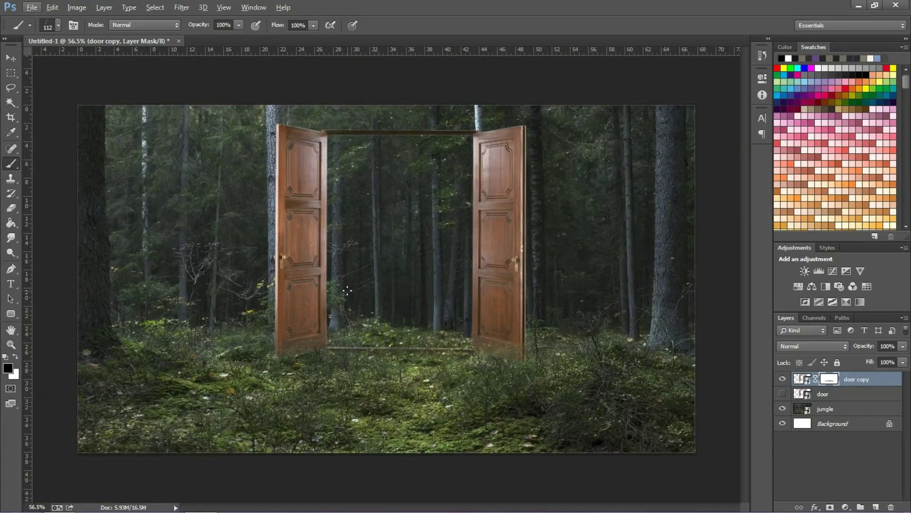
# Step: Narrow the door copy horizontally from its side edge with Free Transform
pyautogui.hotkey('ctrl', 't')
pyautogui.moveTo(526, 244); pyautogui.dragTo(491, 244)
pyautogui.click(514, 24)
pyautogui.press('b')
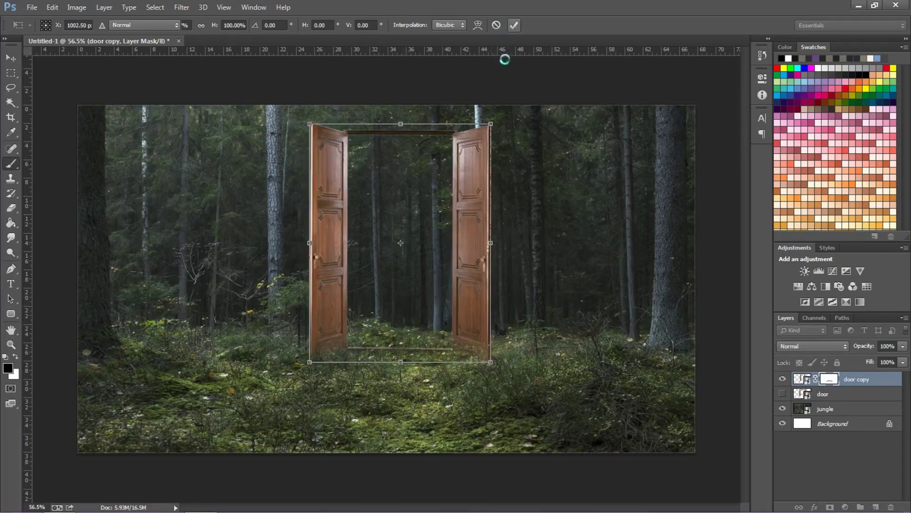
# Step: Reduce the door copy's height to about 91% by lowering its upper edge with Free Transform
pyautogui.scroll(3, 409, 246)
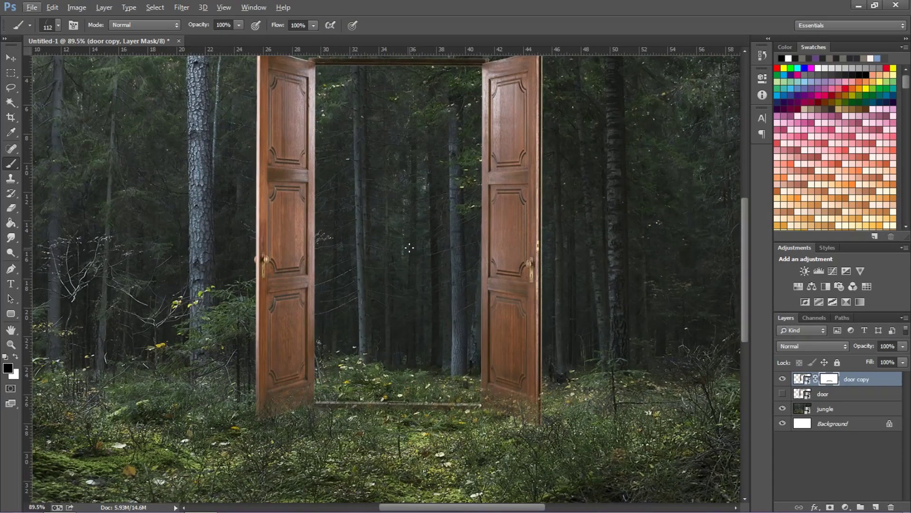
pyautogui.hotkey('ctrl', 't')
pyautogui.scroll(2, 409, 246)
pyautogui.moveTo(400, 84); pyautogui.dragTo(400, 99)
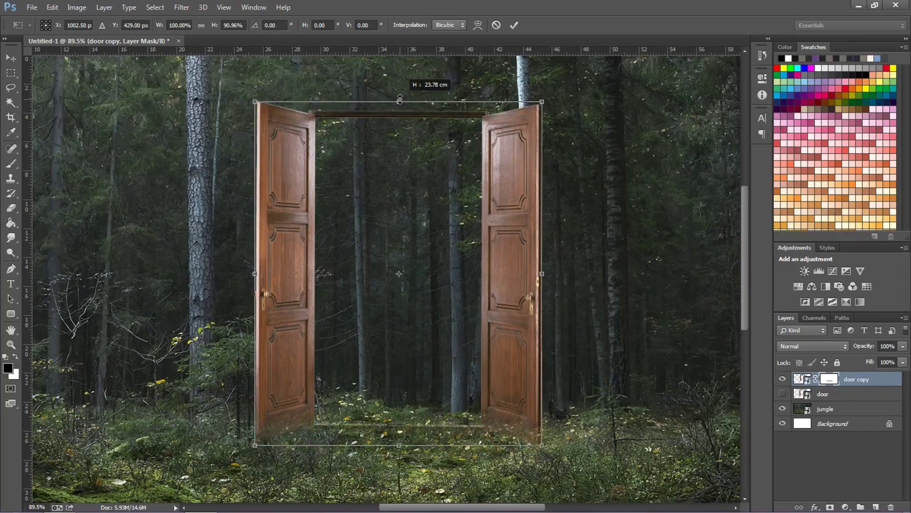
pyautogui.click(514, 25)
# Step: Create a new layer above the door copy and select the rectangular opening between the two doors
pyautogui.scroll(-3, 405, 177)
pyautogui.scroll(5, 431, 184)
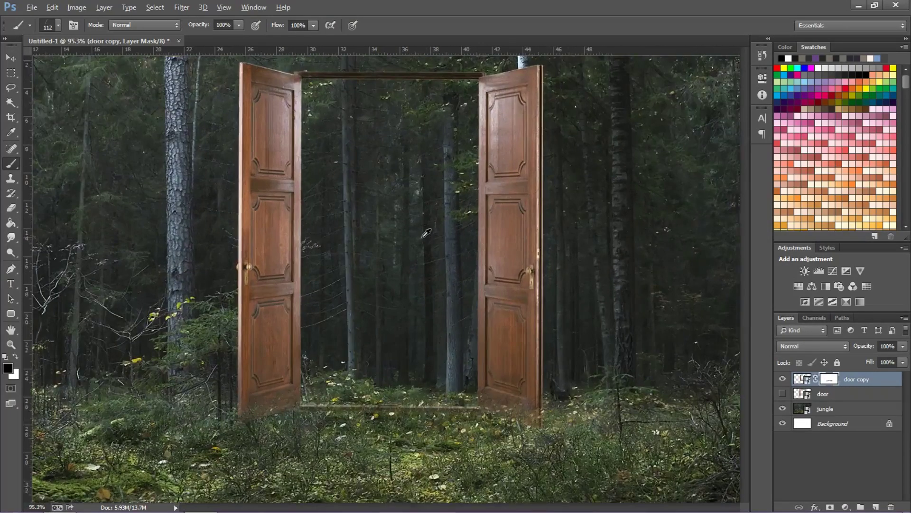
pyautogui.scroll(-2, 294, 421)
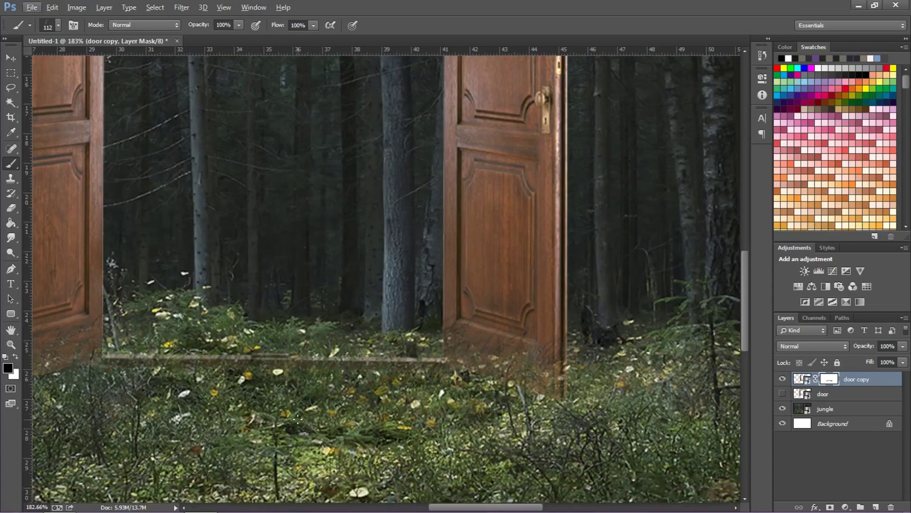
pyautogui.scroll(-4, 299, 418)
pyautogui.scroll(-1, 306, 413)
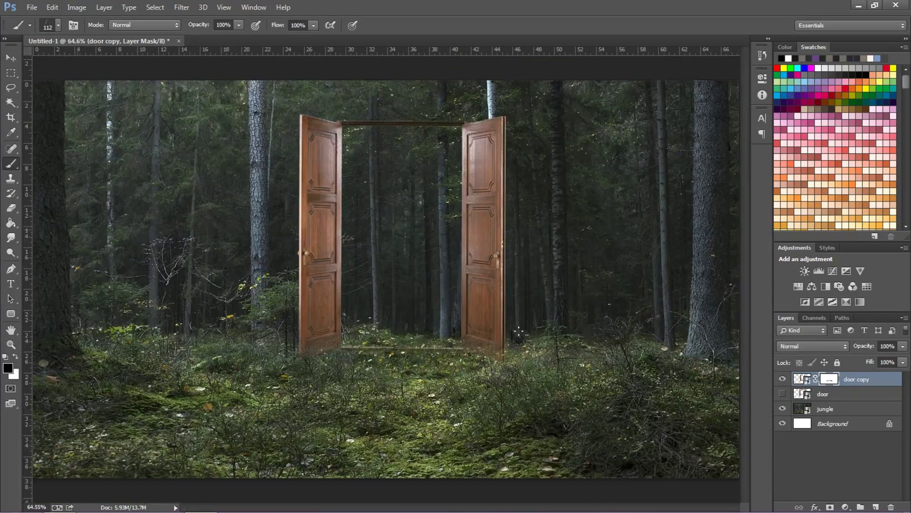
pyautogui.click(876, 506)
pyautogui.click(11, 72)
pyautogui.moveTo(341, 123); pyautogui.dragTo(468, 348)
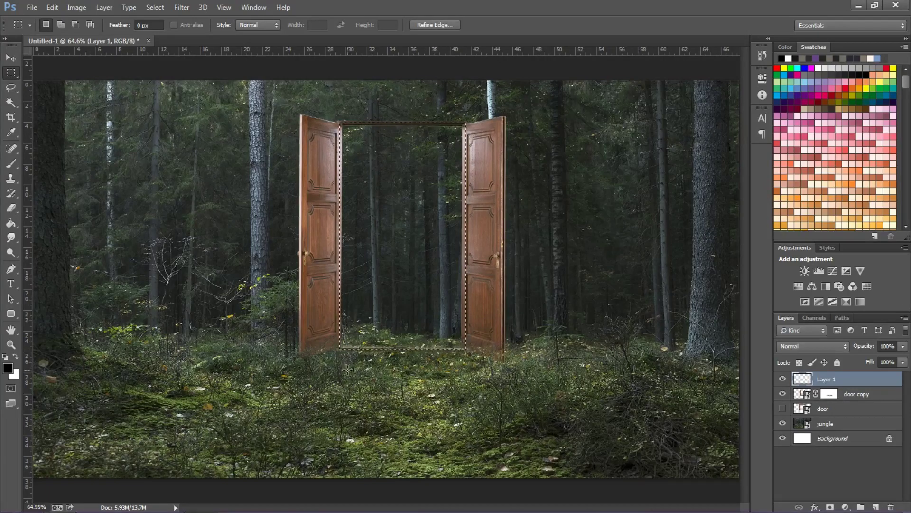
# Step: Fill the selected opening with a white Solid Color layer and move that layer beneath the door copy
pyautogui.click(846, 507)
pyautogui.click(832, 256)
pyautogui.moveTo(617, 251); pyautogui.dragTo(597, 222)
pyautogui.click(866, 244)
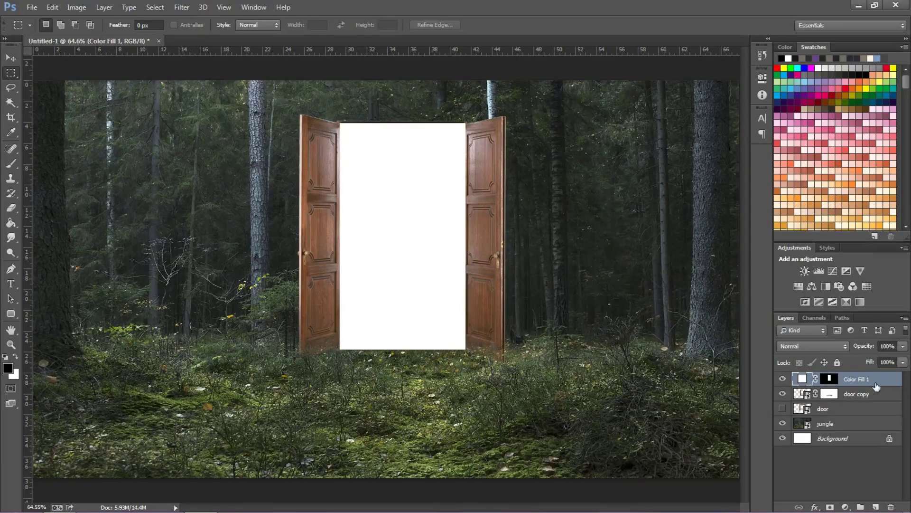
pyautogui.moveTo(877, 385); pyautogui.dragTo(876, 402)
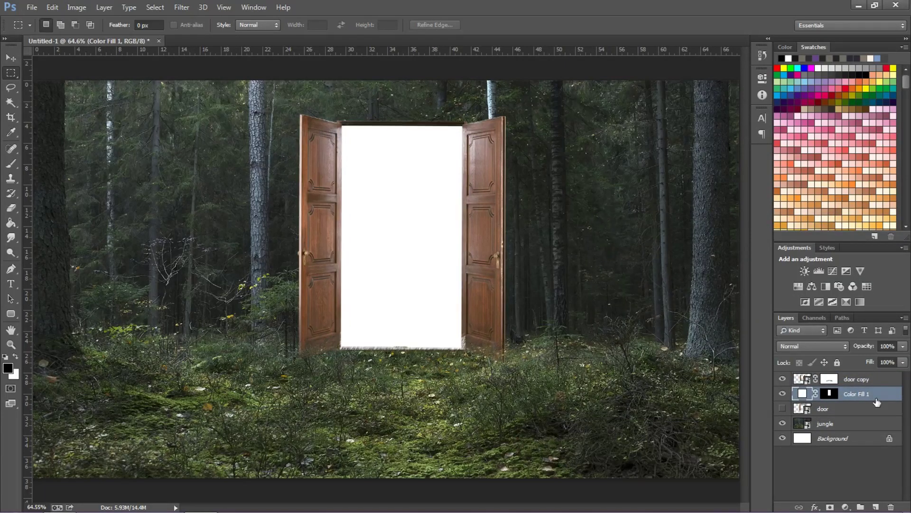
# Step: Add a Levels adjustment clipped to the jungle layer and lower its output white level to about 100
pyautogui.click(850, 423)
pyautogui.click(845, 507)
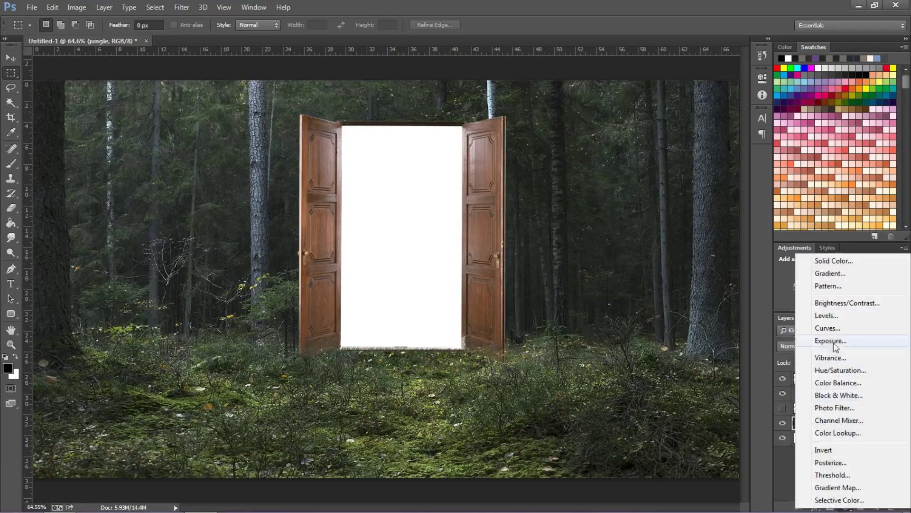
pyautogui.click(806, 325)
pyautogui.click(662, 263)
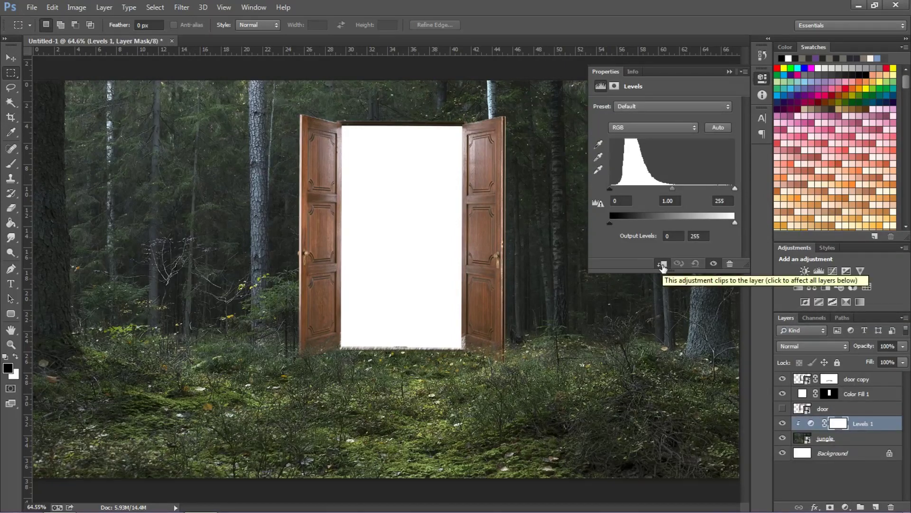
pyautogui.write('103')
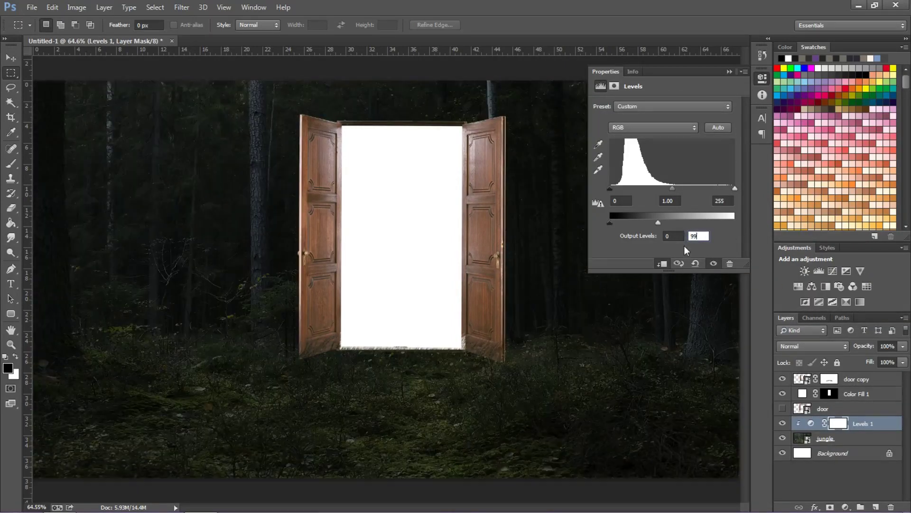
pyautogui.moveTo(662, 221); pyautogui.dragTo(659, 222)
pyautogui.click(762, 78)
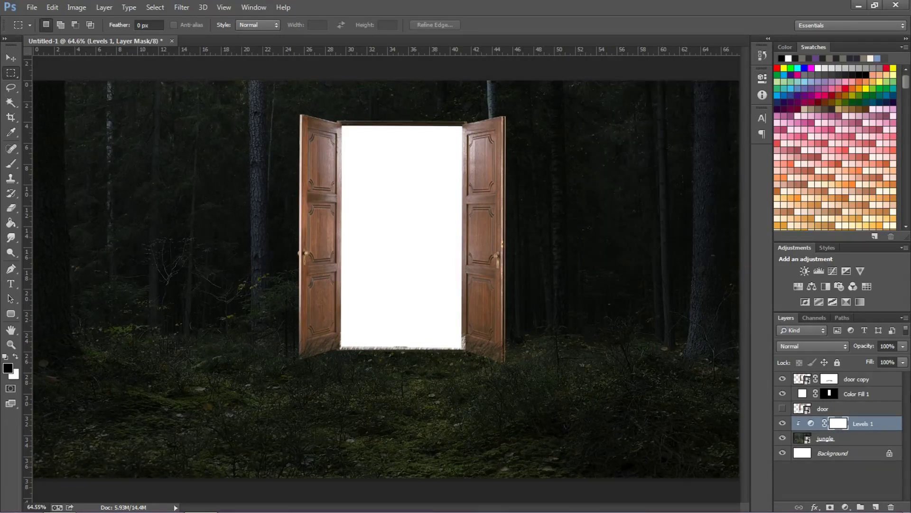
# Step: Enable a Drop Shadow layer style on the white Color Fill 1 layer
pyautogui.click(854, 393)
pyautogui.click(845, 506)
pyautogui.press('Escape')
pyautogui.click(815, 507)
pyautogui.click(813, 421)
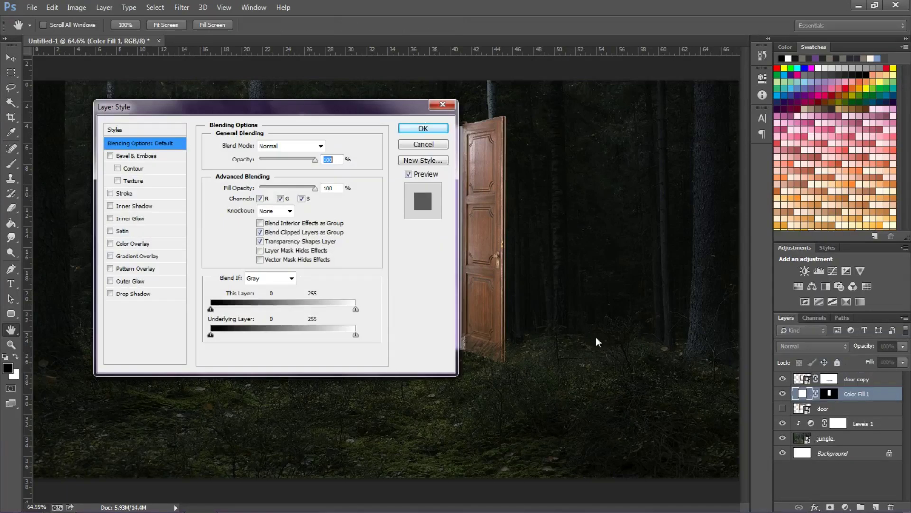
pyautogui.click(164, 294)
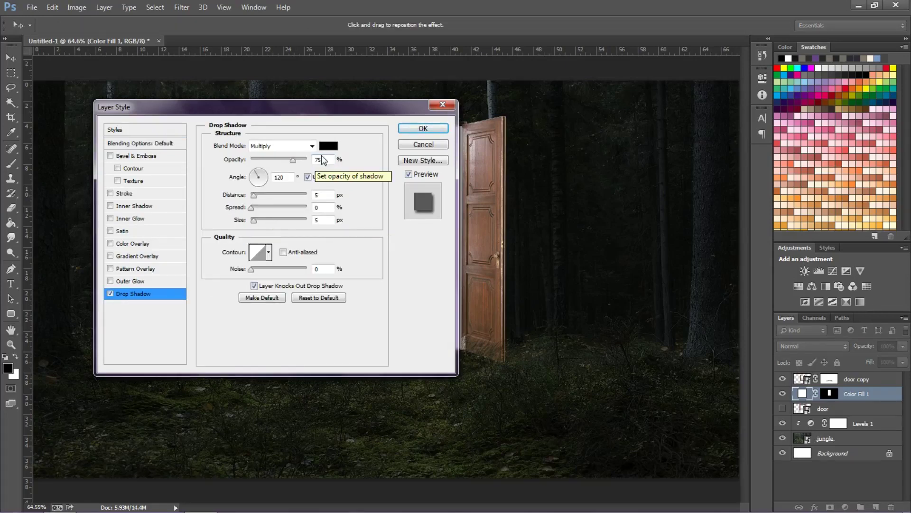
# Step: Set the drop shadow colour to ffd479
pyautogui.click(328, 146)
pyautogui.click(688, 241)
pyautogui.moveTo(762, 387); pyautogui.dragTo(762, 375)
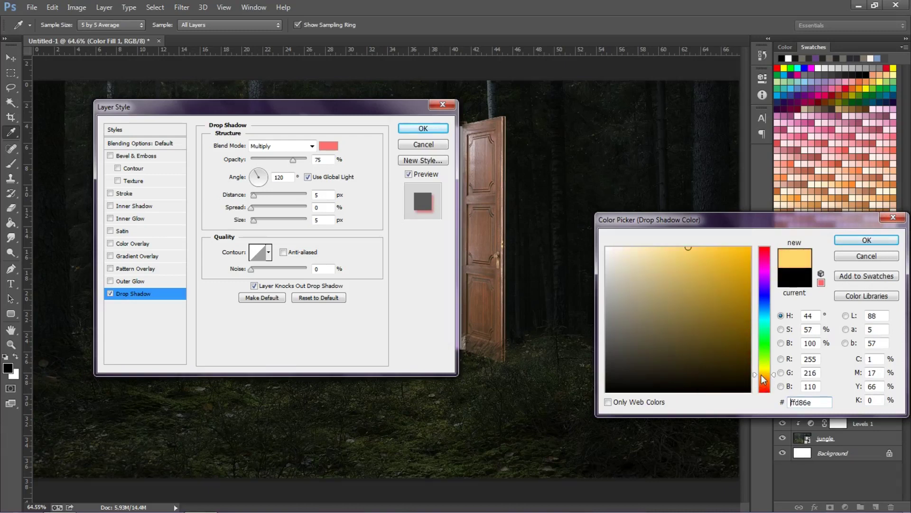
pyautogui.moveTo(813, 402); pyautogui.dragTo(797, 402)
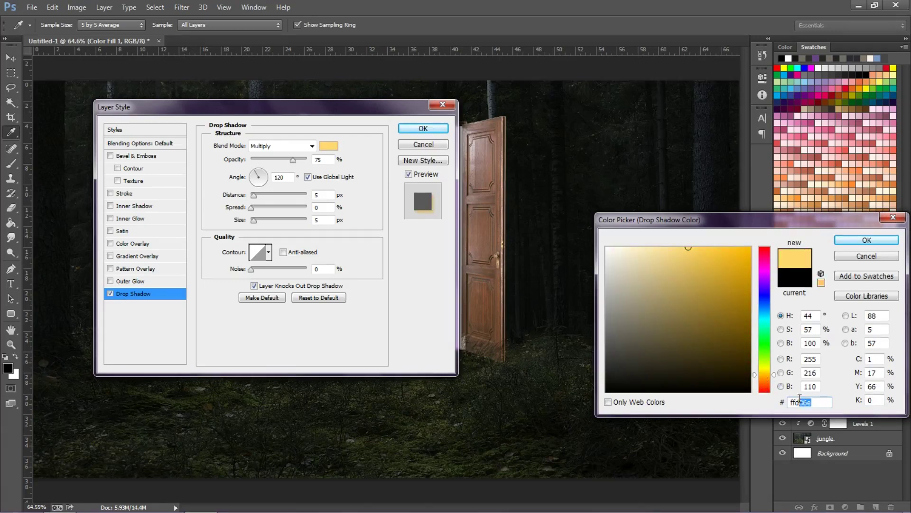
pyautogui.write('d479')
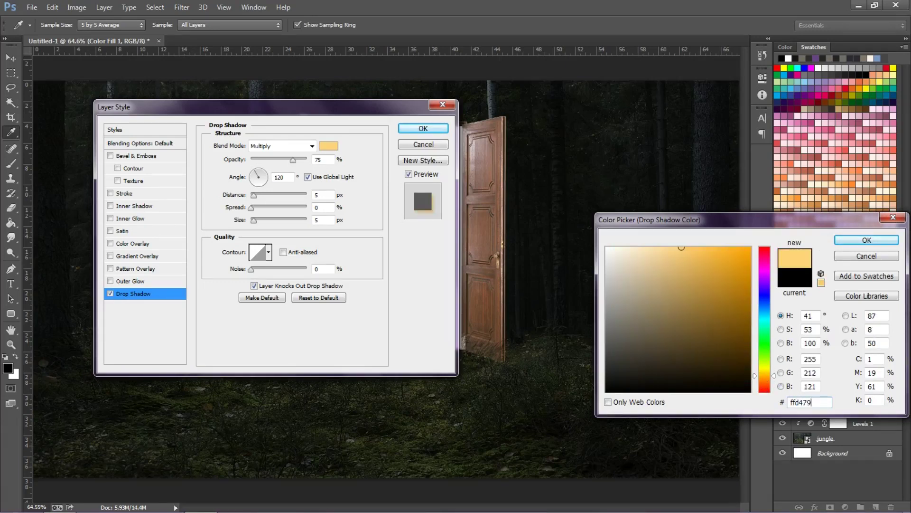
pyautogui.click(867, 240)
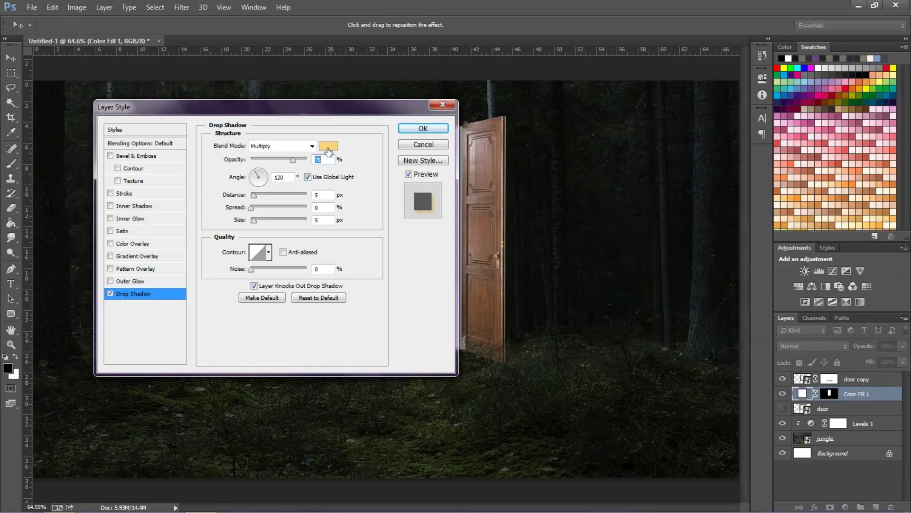
# Step: Set the drop shadow to Linear Dodge (Add) blending with distance 0 px, spread about 26% and size 250 px
pyautogui.moveTo(254, 220); pyautogui.dragTo(308, 221)
pyautogui.moveTo(263, 111); pyautogui.dragTo(665, 131)
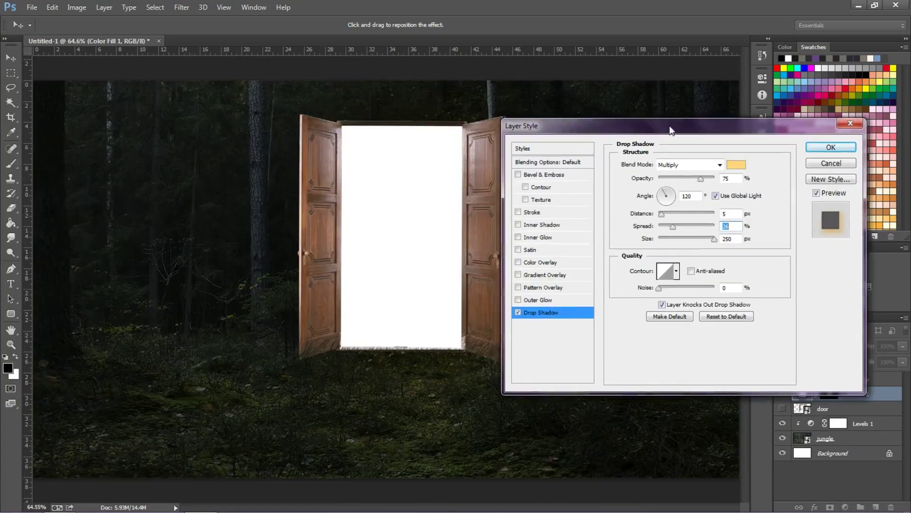
pyautogui.click(714, 165)
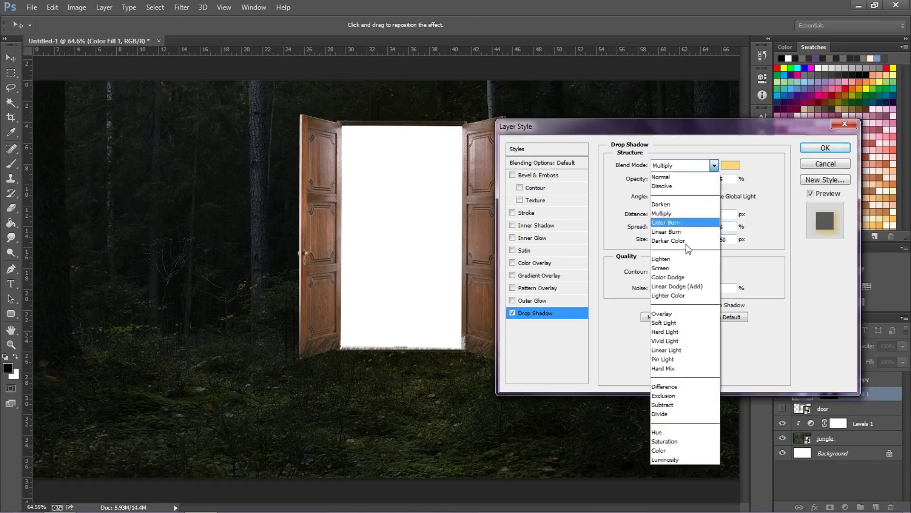
pyautogui.click(666, 268)
pyautogui.click(714, 165)
pyautogui.click(680, 287)
pyautogui.moveTo(750, 131); pyautogui.dragTo(704, 123)
pyautogui.doubleClick(672, 205)
pyautogui.write('0')
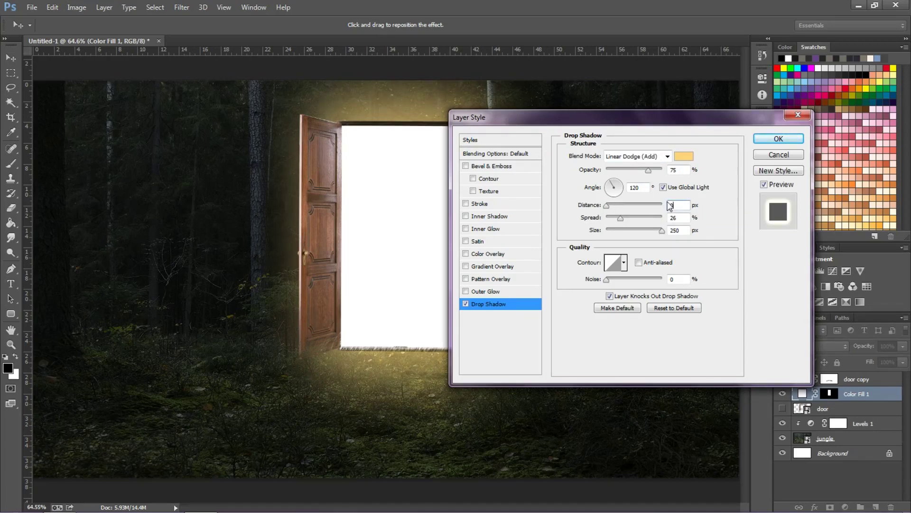
# Step: Enable an Outer Glow on the white fill layer and set its colour to ffeed3
pyautogui.click(486, 292)
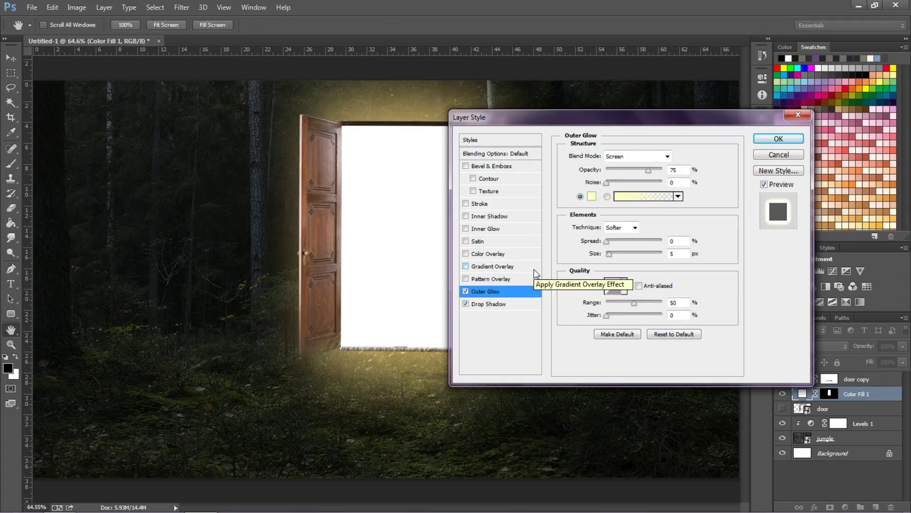
pyautogui.click(592, 196)
pyautogui.click(808, 402)
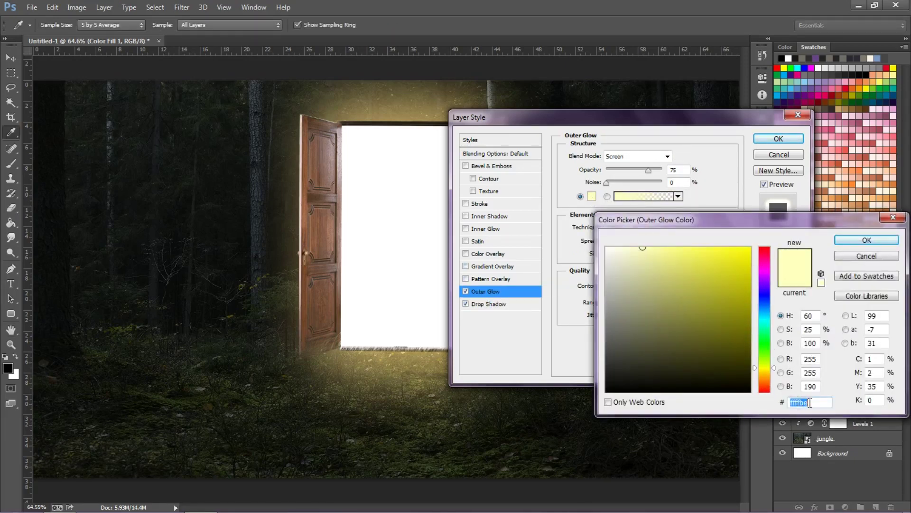
pyautogui.write('ffeed3')
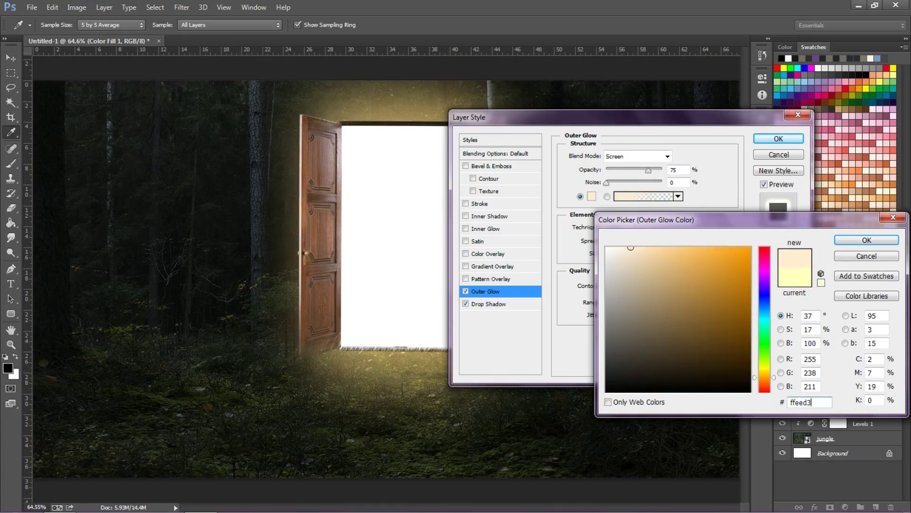
pyautogui.press('Return')
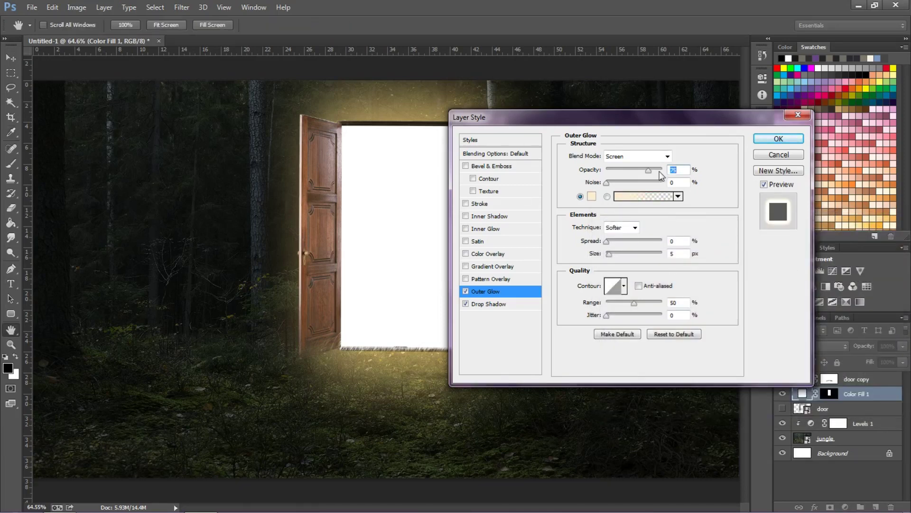
# Step: Set the outer glow to Overlay blending, 100% opacity and about 13 px size, and apply the layer style
pyautogui.click(651, 159)
pyautogui.click(626, 314)
pyautogui.scroll(1, 642, 158)
pyautogui.moveTo(575, 114); pyautogui.dragTo(641, 118)
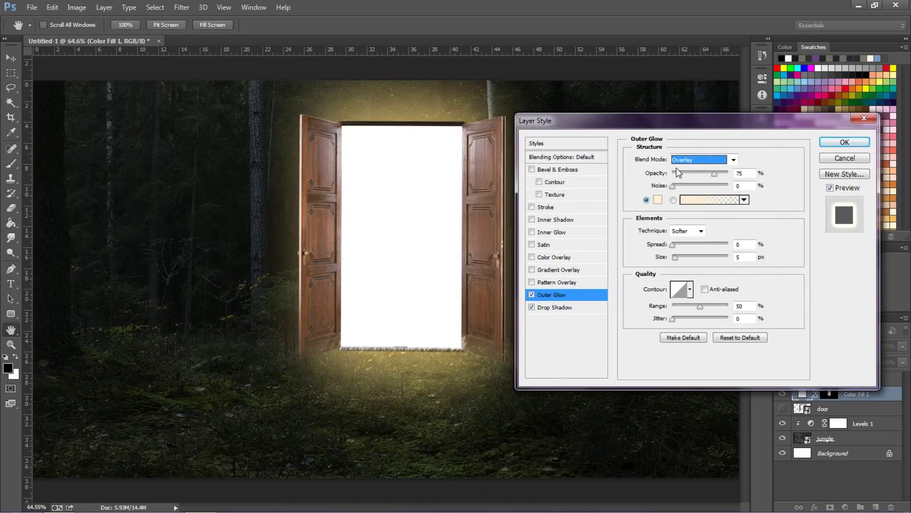
pyautogui.moveTo(675, 257); pyautogui.dragTo(675, 259)
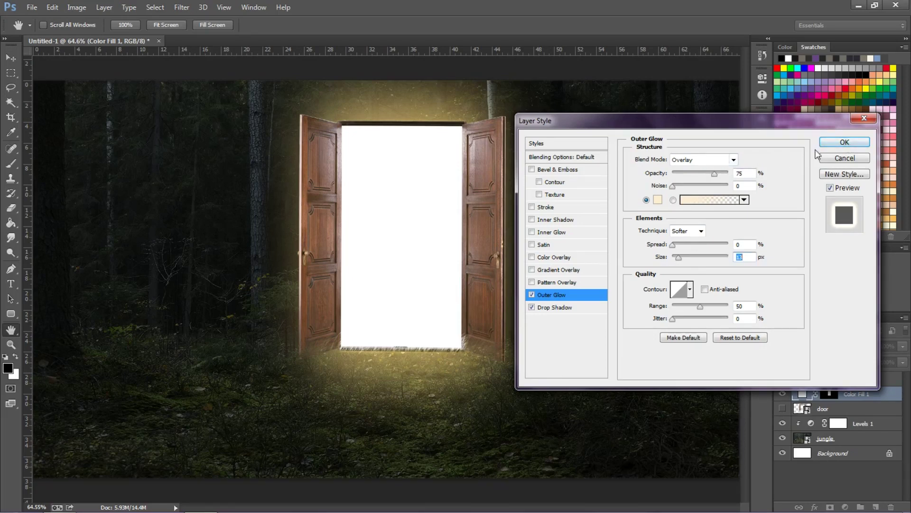
pyautogui.moveTo(715, 174); pyautogui.dragTo(734, 175)
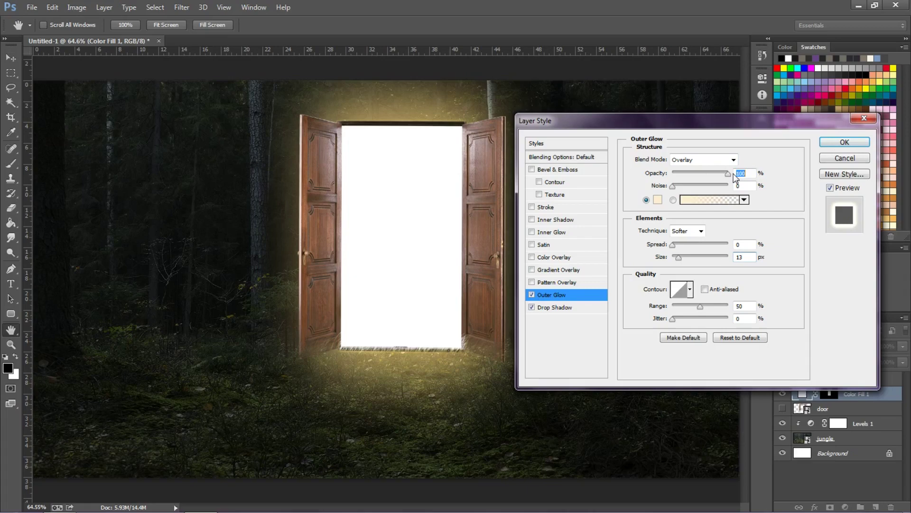
pyautogui.click(827, 145)
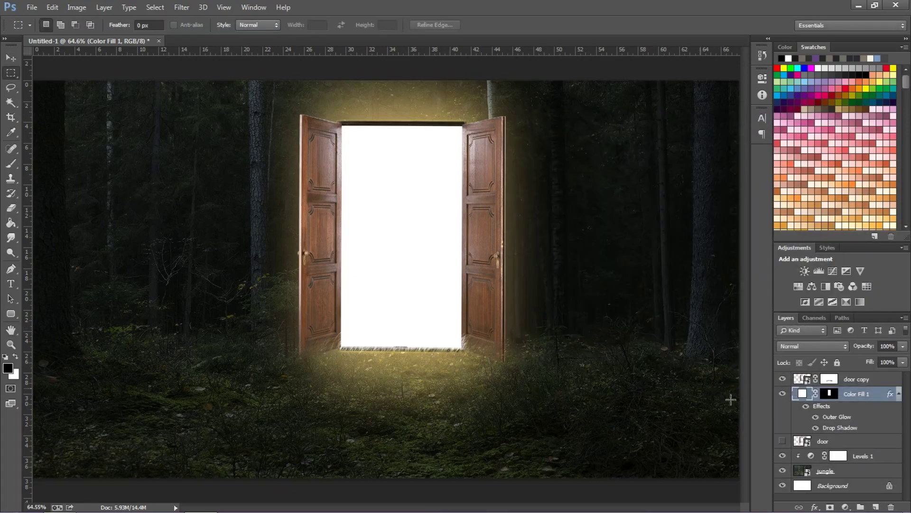
# Step: Convert the Color Fill 1 layer's outer glow and drop shadow effects into separate layers
pyautogui.rightClick(869, 402)
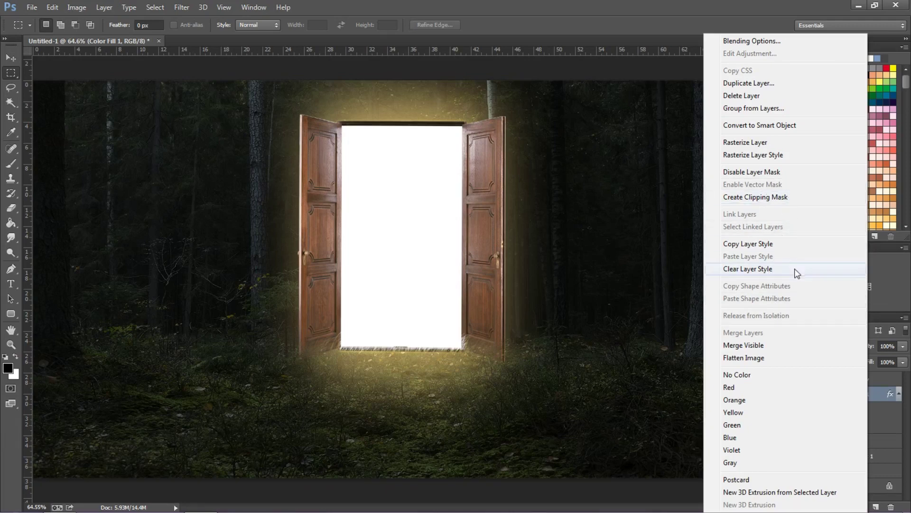
pyautogui.click(894, 397)
pyautogui.rightClick(900, 397)
pyautogui.click(835, 380)
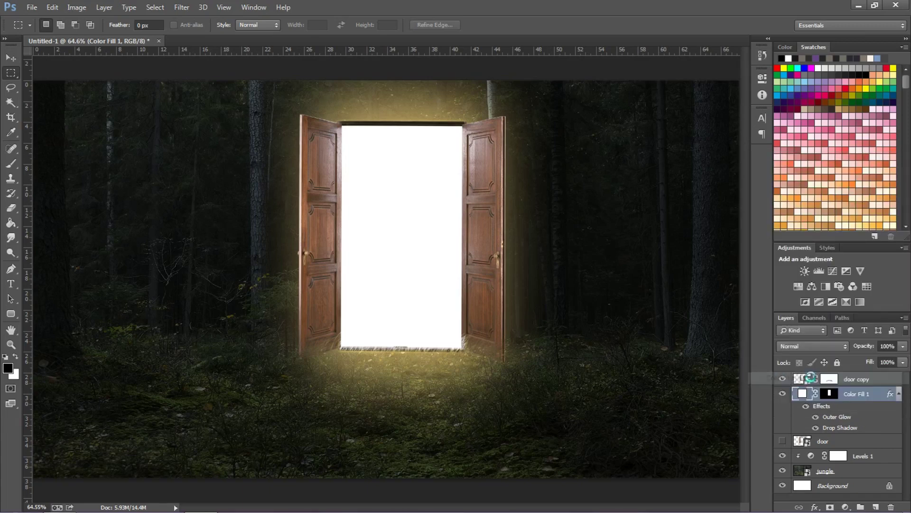
pyautogui.click(419, 195)
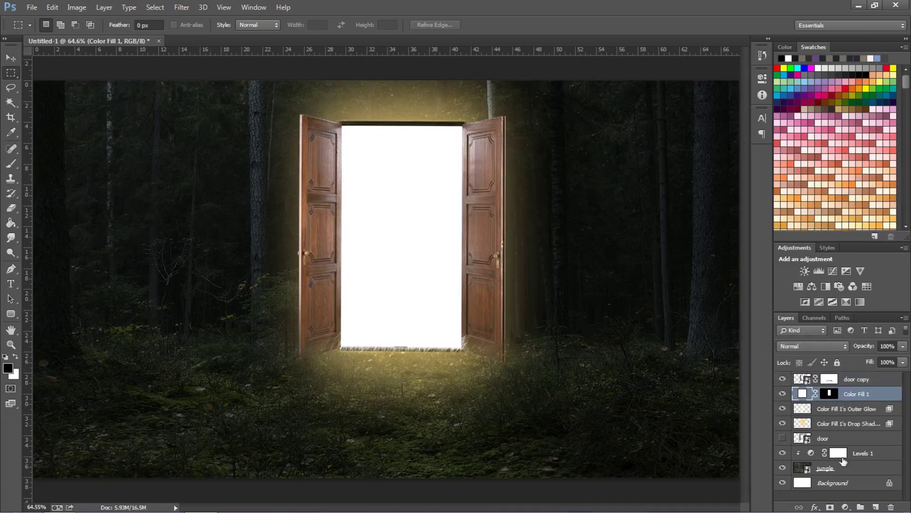
# Step: Add a Hue/Saturation adjustment above Levels 1, clipped to the jungle layer, and turn on Colorize
pyautogui.click(865, 454)
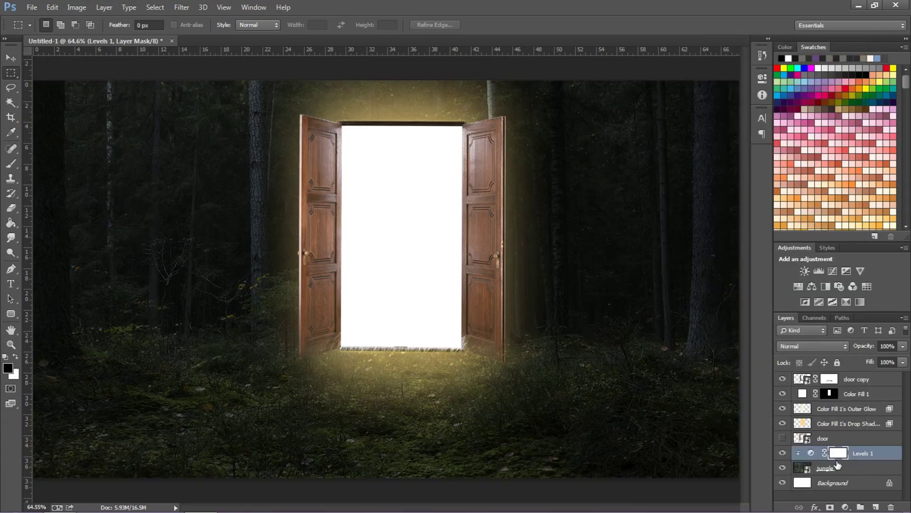
pyautogui.click(847, 507)
pyautogui.click(838, 371)
pyautogui.click(679, 264)
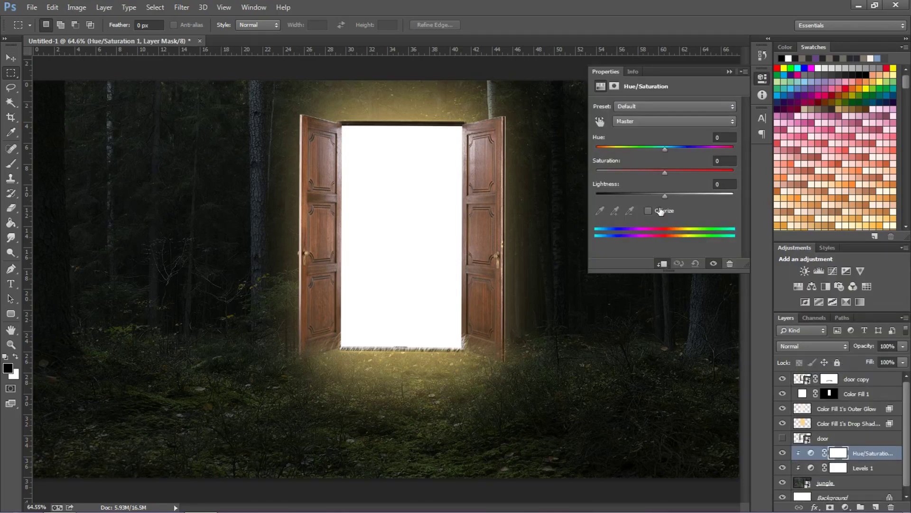
pyautogui.click(649, 212)
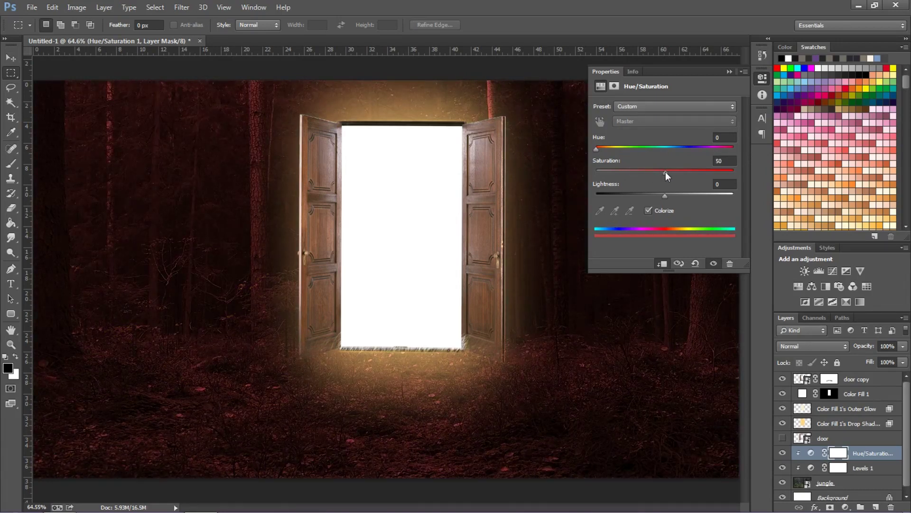
# Step: Set the Hue/Saturation hue to 48 to tint the forest golden yellow
pyautogui.moveTo(603, 150); pyautogui.dragTo(608, 149)
pyautogui.moveTo(608, 149); pyautogui.dragTo(612, 149)
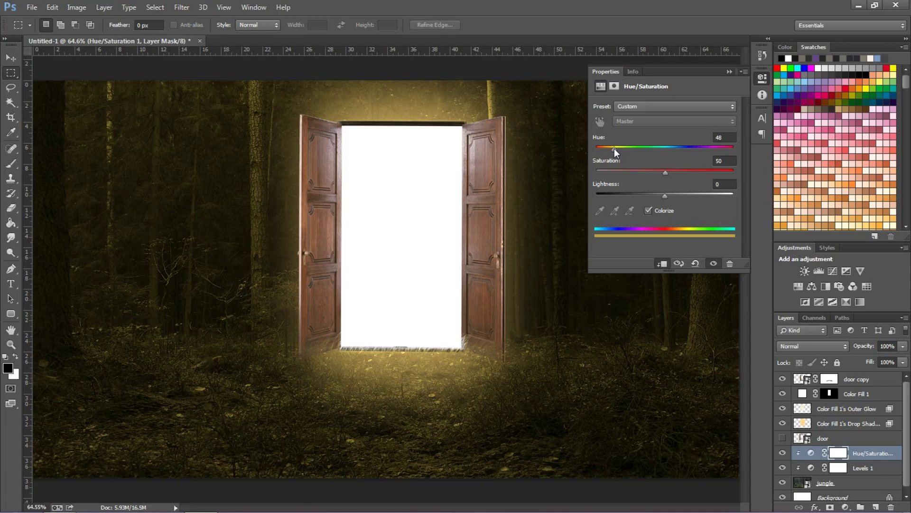
pyautogui.moveTo(614, 148); pyautogui.dragTo(611, 149)
pyautogui.moveTo(614, 148); pyautogui.dragTo(615, 149)
pyautogui.click(719, 137)
pyautogui.write('48')
pyautogui.click(730, 72)
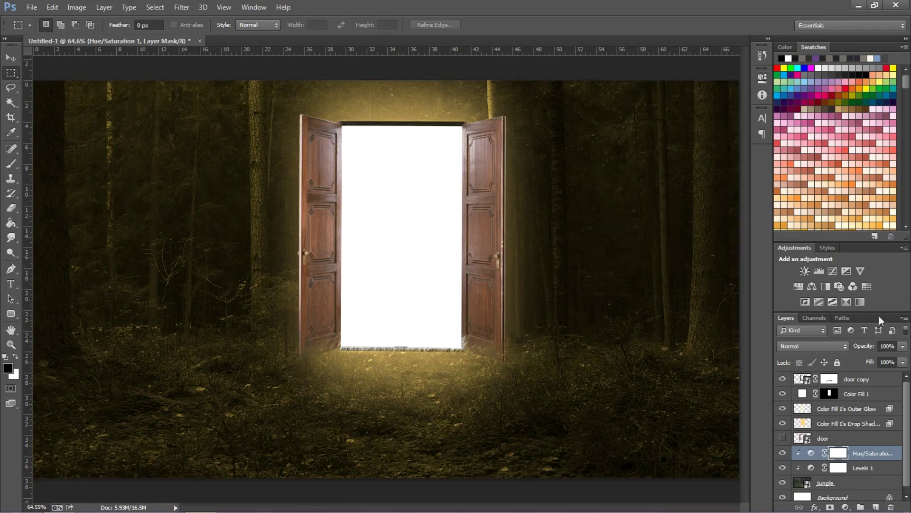
# Step: Duplicate the Color Fill 1's Drop Shadow layer and shrink the lower one around the door to about 88% width and under 71% height
pyautogui.click(854, 425)
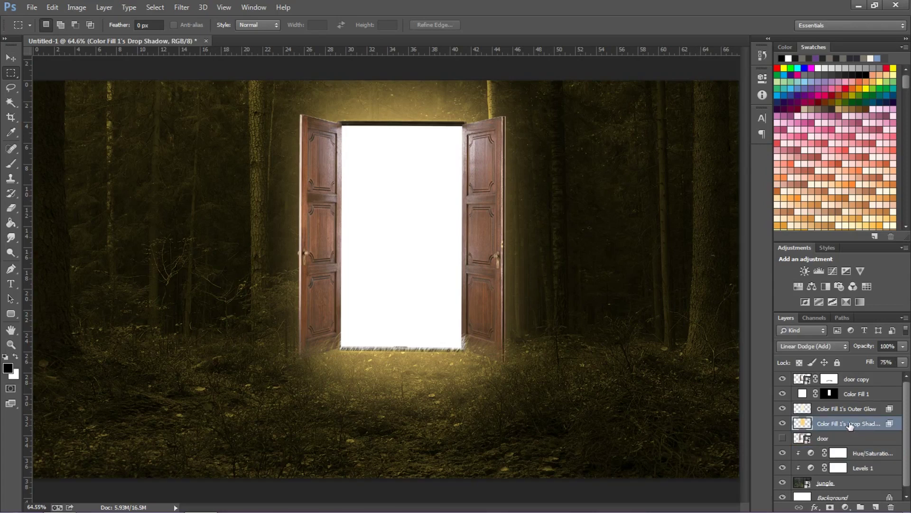
pyautogui.hotkey('ctrl', 'j')
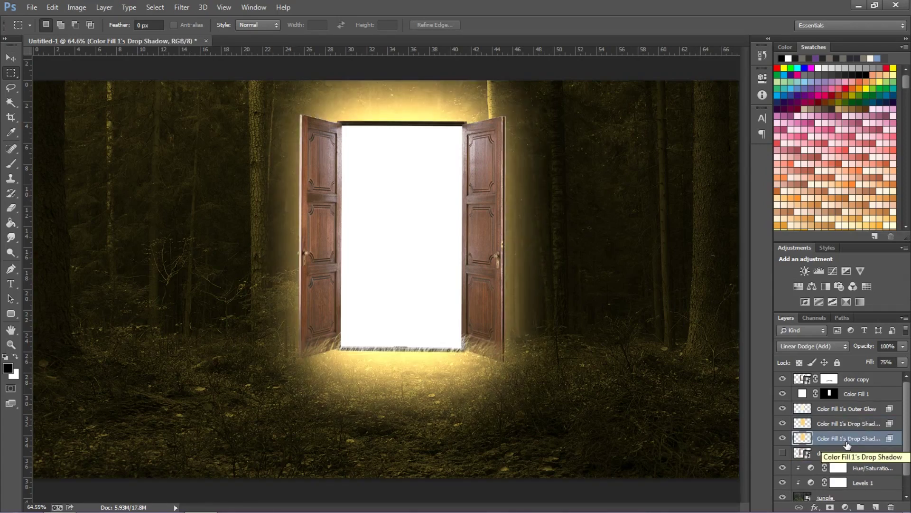
pyautogui.hotkey('ctrl', 't')
pyautogui.scroll(-3, 387, 276)
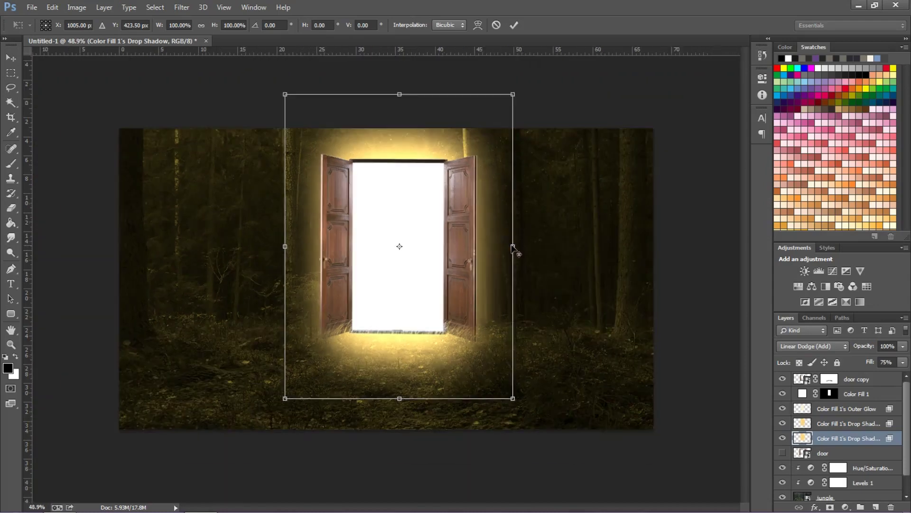
pyautogui.moveTo(400, 95); pyautogui.dragTo(400, 135)
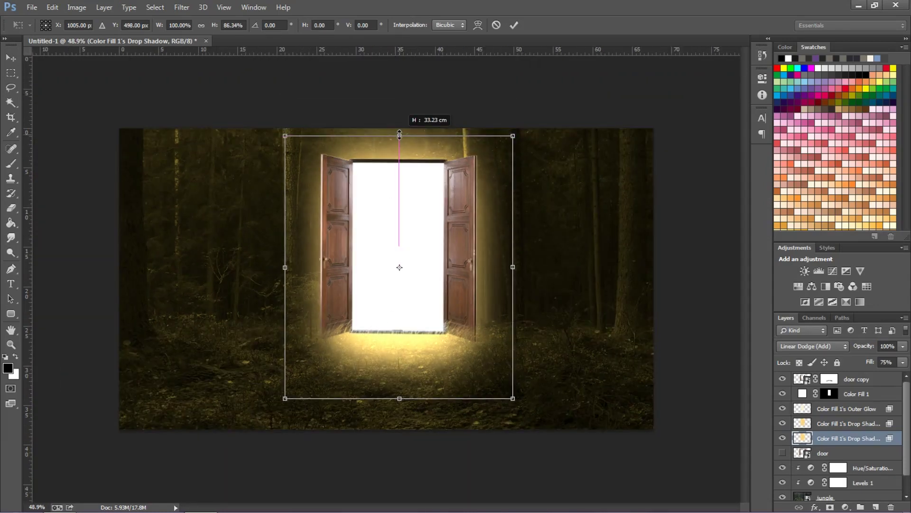
pyautogui.moveTo(399, 398); pyautogui.dragTo(400, 354)
pyautogui.moveTo(399, 136); pyautogui.dragTo(400, 138)
pyautogui.moveTo(513, 249); pyautogui.dragTo(499, 246)
pyautogui.moveTo(285, 247); pyautogui.dragTo(299, 246)
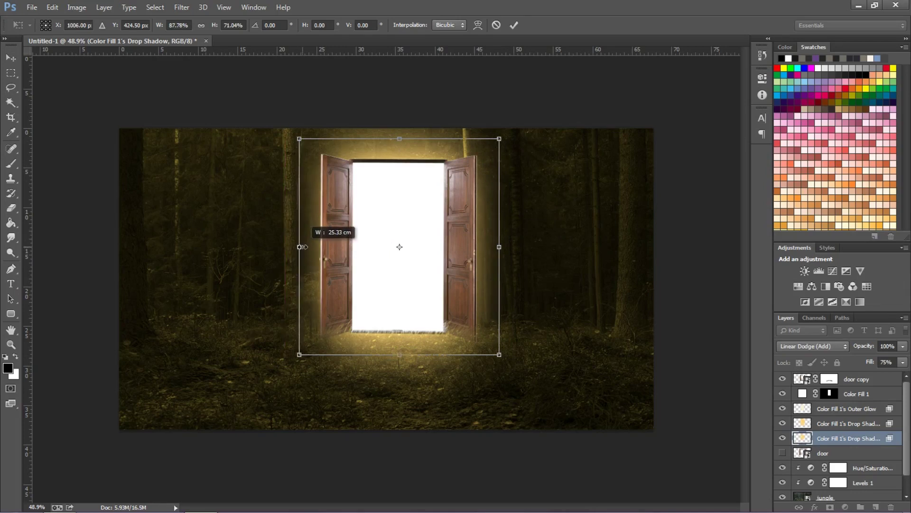
pyautogui.moveTo(399, 354); pyautogui.dragTo(398, 341)
pyautogui.click(514, 25)
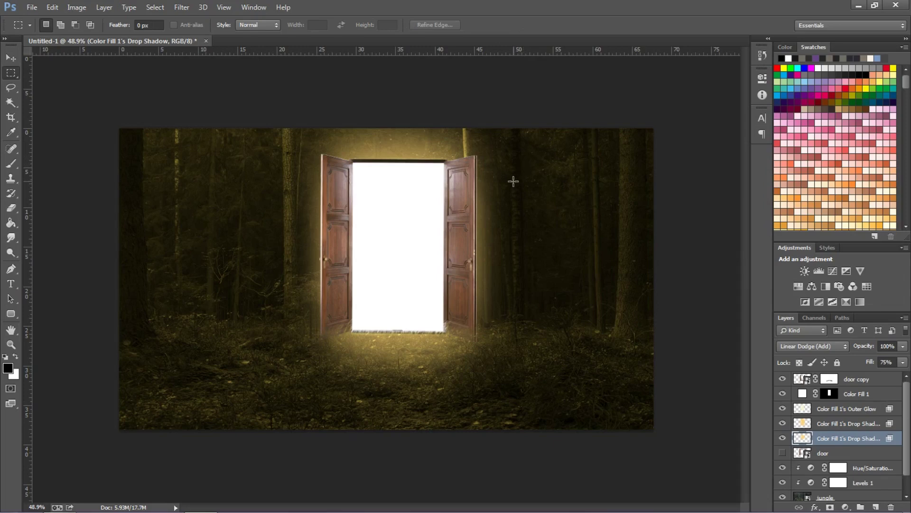
# Step: Set the shrunken glow layer's Blend If underlying black point to about 99 and add a layer mask to that layer
pyautogui.rightClick(844, 437)
pyautogui.click(713, 43)
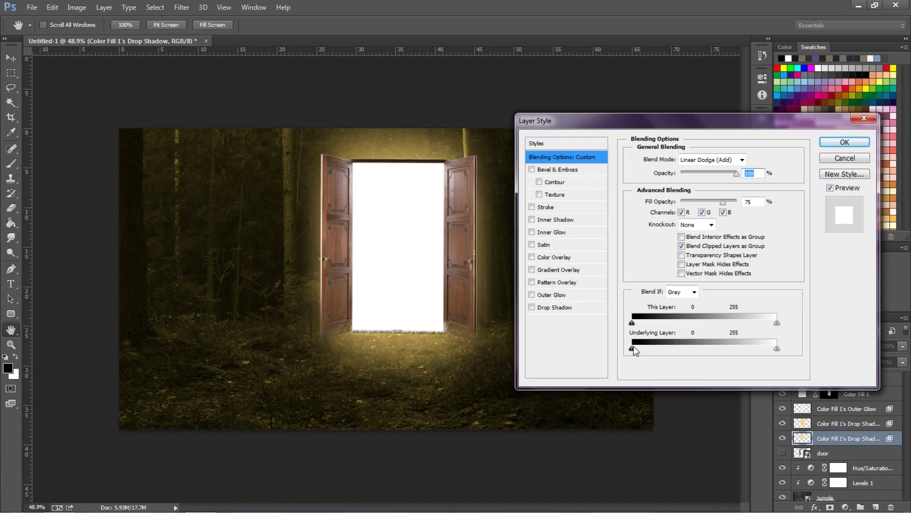
pyautogui.moveTo(637, 350); pyautogui.dragTo(688, 352)
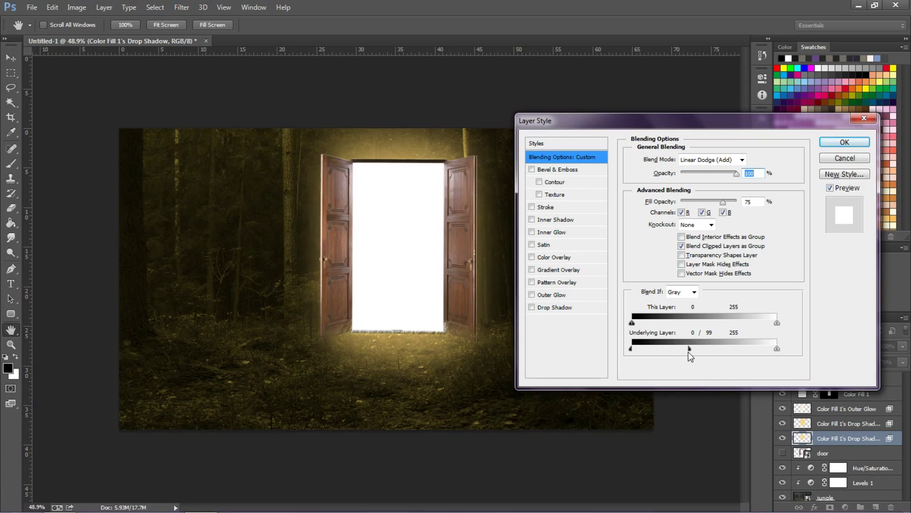
pyautogui.moveTo(688, 352); pyautogui.dragTo(671, 323)
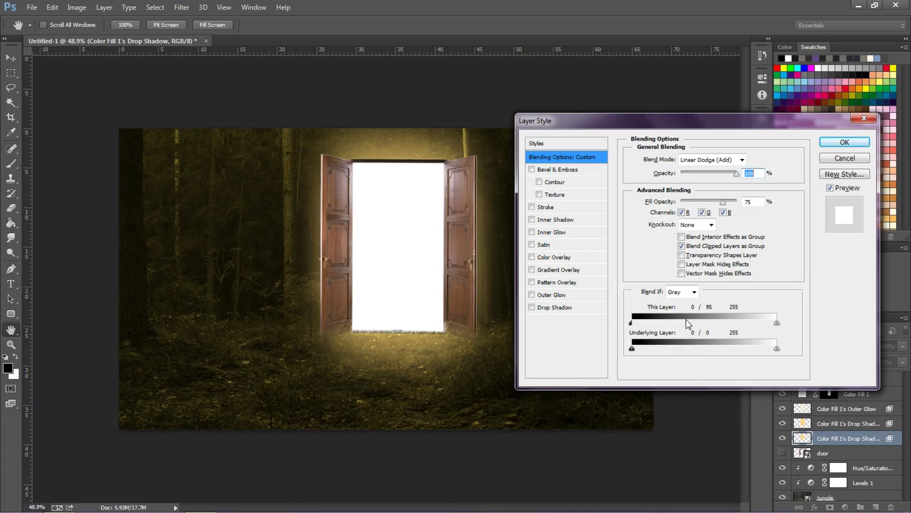
pyautogui.moveTo(632, 349); pyautogui.dragTo(689, 353)
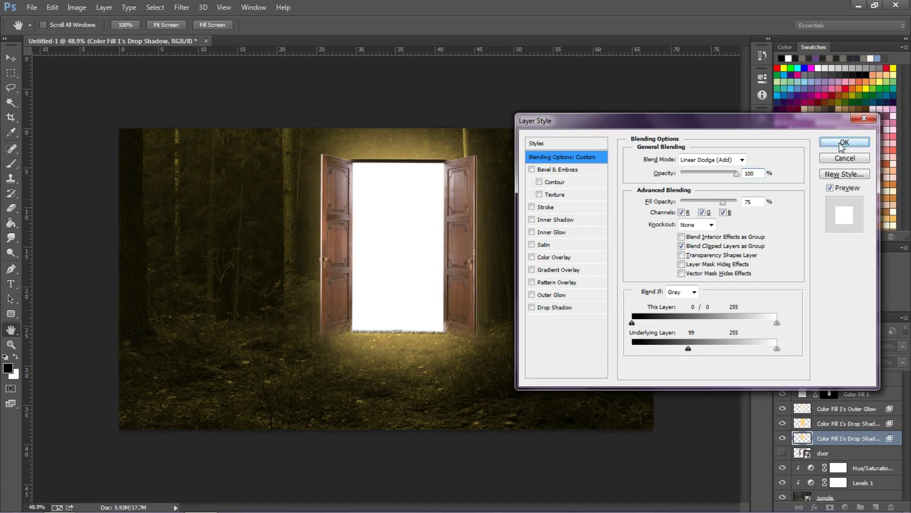
pyautogui.click(844, 142)
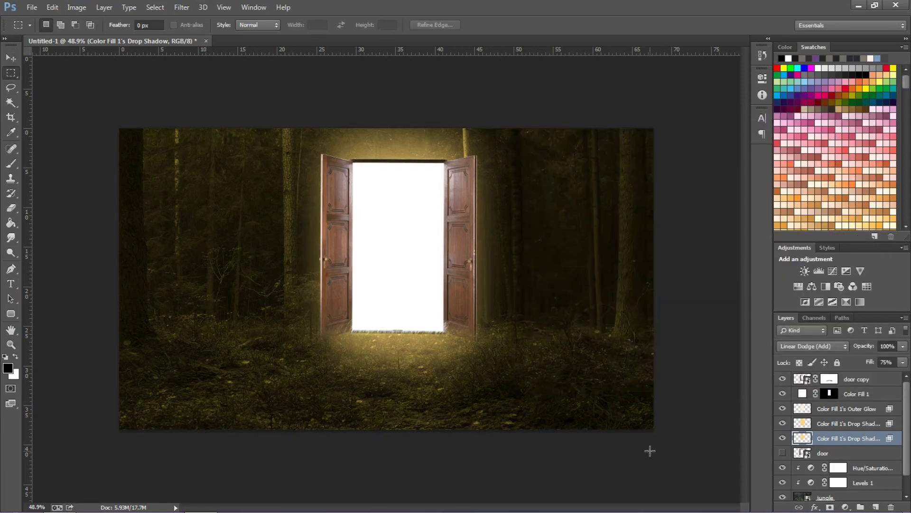
pyautogui.click(830, 507)
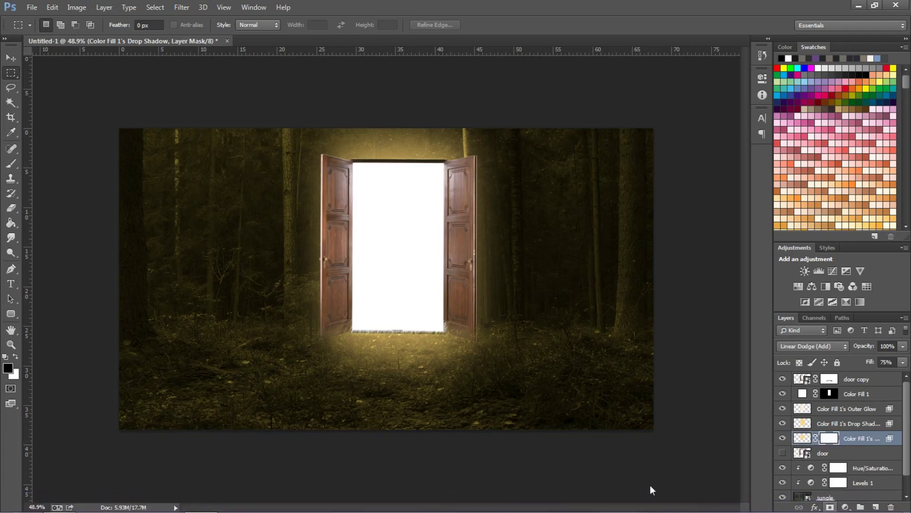
# Step: Paint black across the upper part of the shrunken glow layer's mask with a 367 px brush at 26% opacity
pyautogui.click(11, 164)
pyautogui.rightClick(202, 252)
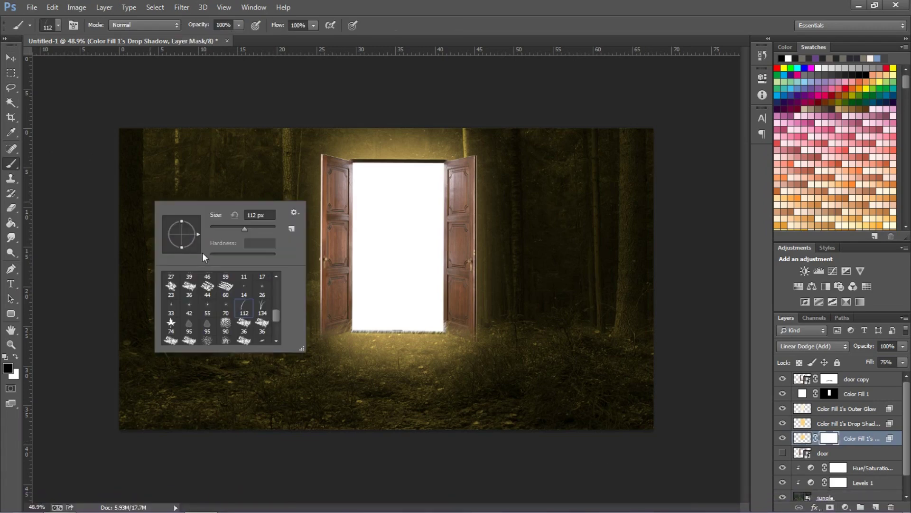
pyautogui.click(238, 25)
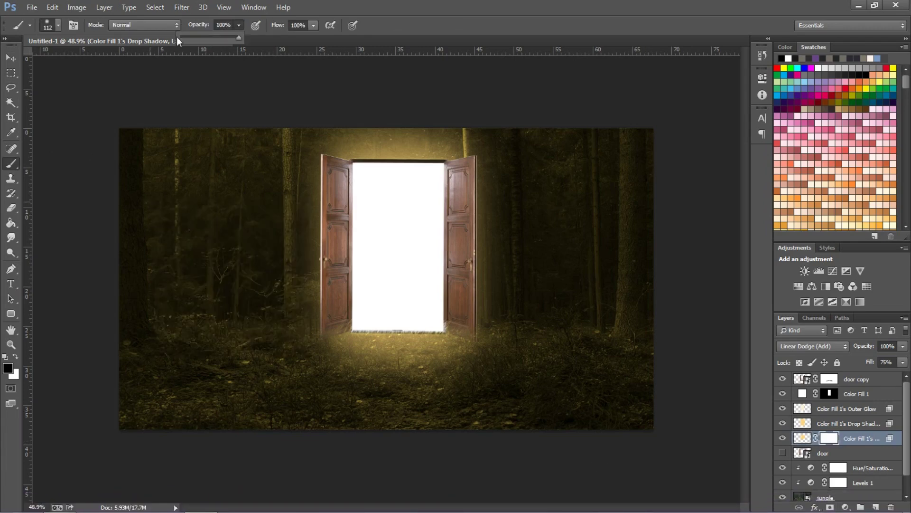
pyautogui.moveTo(177, 36); pyautogui.dragTo(195, 39)
pyautogui.rightClick(296, 149)
pyautogui.moveTo(403, 175); pyautogui.dragTo(406, 176)
pyautogui.moveTo(254, 146)
pyautogui.mouseDown()
pyautogui.moveTo(343, 93)
pyautogui.moveTo(317, 114)
pyautogui.moveTo(403, 107)
pyautogui.moveTo(506, 128)
pyautogui.moveTo(498, 175)
pyautogui.mouseUp()
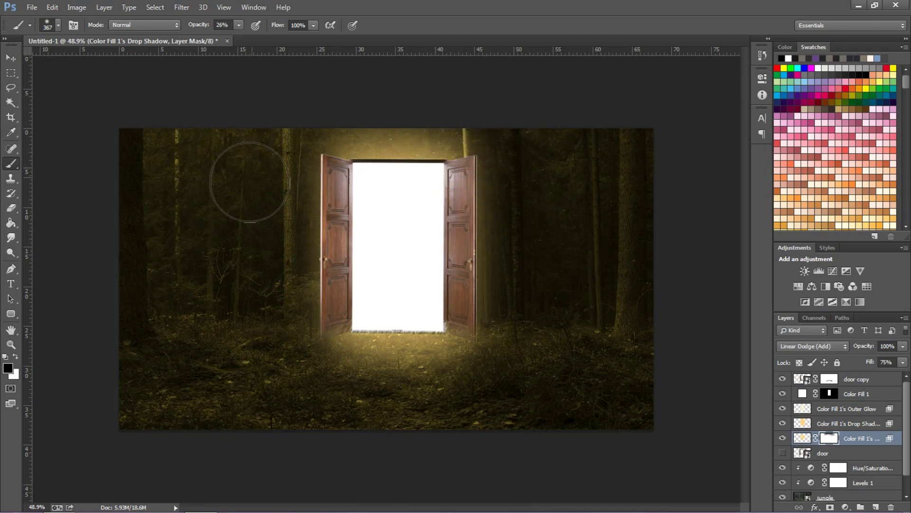
pyautogui.moveTo(263, 186)
pyautogui.mouseDown()
pyautogui.moveTo(427, 148)
pyautogui.moveTo(551, 205)
pyautogui.mouseUp()
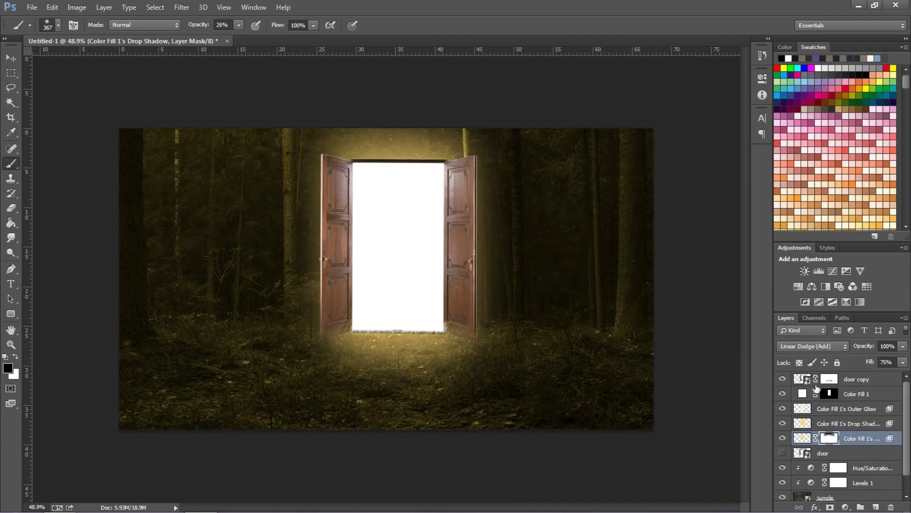
# Step: Brush black on the Levels 1 mask over the ground before the door and the nearby trees, using a flattened soft 99 px brush at 10% opacity
pyautogui.scroll(-1, 843, 468)
pyautogui.click(840, 463)
pyautogui.rightClick(548, 279)
pyautogui.click(567, 359)
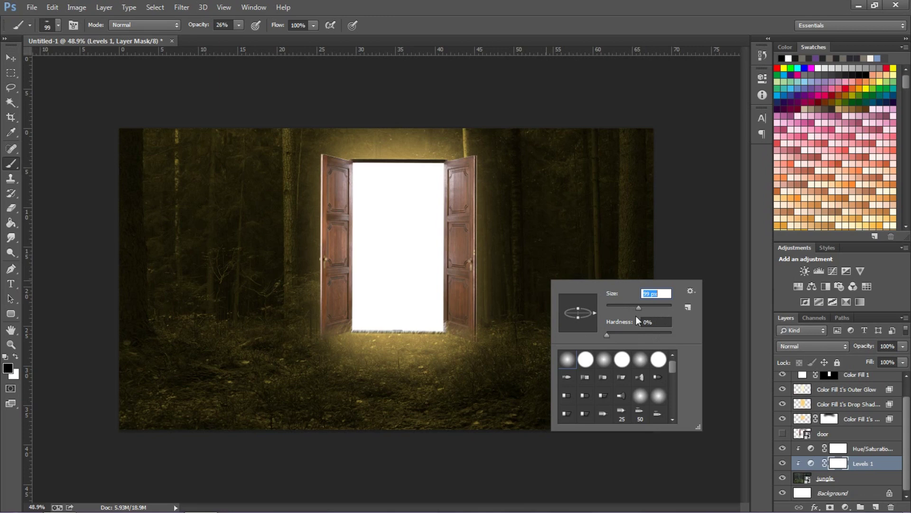
pyautogui.click(239, 24)
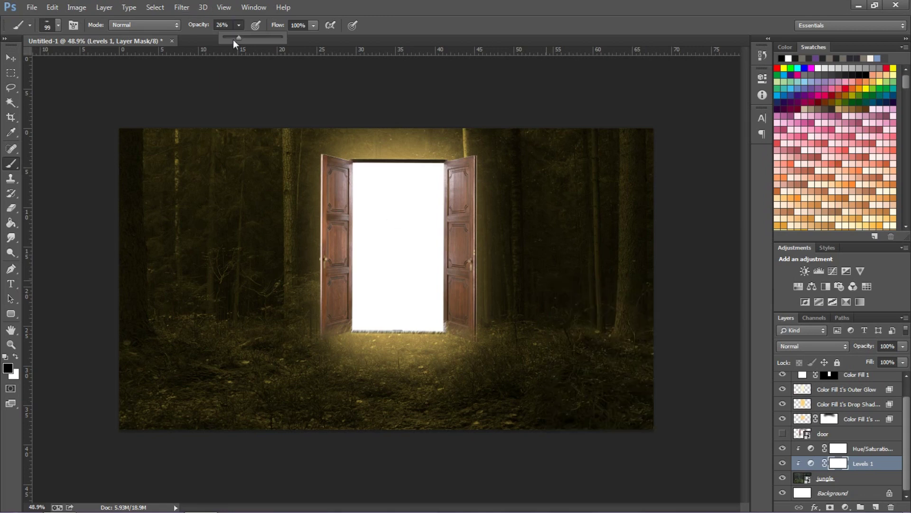
pyautogui.moveTo(229, 39); pyautogui.dragTo(228, 39)
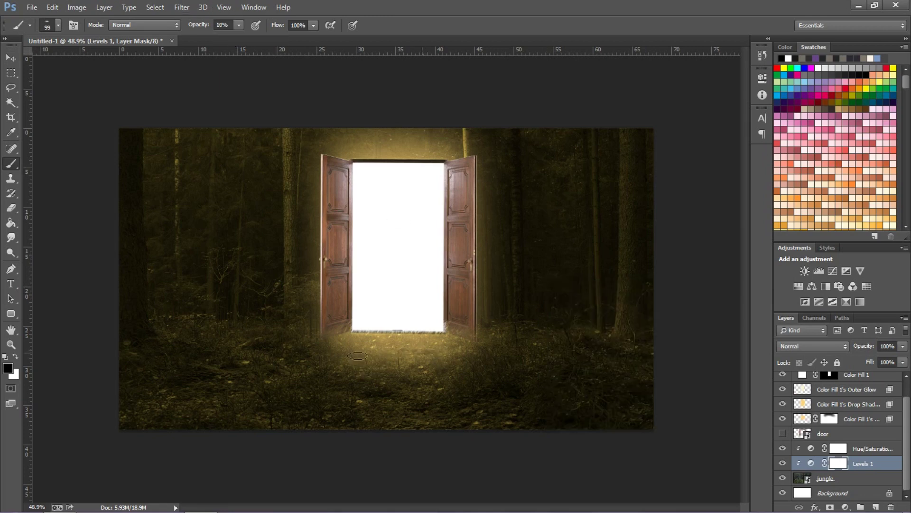
pyautogui.moveTo(329, 358)
pyautogui.mouseDown()
pyautogui.moveTo(412, 354)
pyautogui.moveTo(441, 343)
pyautogui.moveTo(482, 366)
pyautogui.mouseUp()
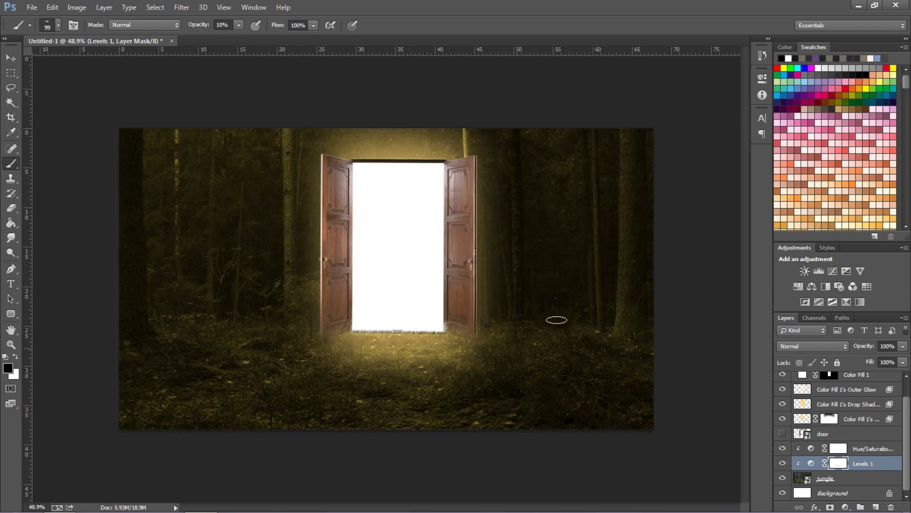
pyautogui.moveTo(614, 254)
pyautogui.mouseDown()
pyautogui.moveTo(614, 330)
pyautogui.moveTo(611, 122)
pyautogui.moveTo(623, 250)
pyautogui.moveTo(617, 330)
pyautogui.mouseUp()
pyautogui.moveTo(297, 129); pyautogui.dragTo(298, 289)
pyautogui.moveTo(165, 343)
pyautogui.mouseDown()
pyautogui.moveTo(222, 362)
pyautogui.moveTo(187, 342)
pyautogui.moveTo(166, 350)
pyautogui.moveTo(204, 372)
pyautogui.mouseUp()
pyautogui.moveTo(134, 276)
pyautogui.mouseDown()
pyautogui.moveTo(144, 319)
pyautogui.moveTo(132, 88)
pyautogui.moveTo(136, 201)
pyautogui.moveTo(189, 322)
pyautogui.mouseUp()
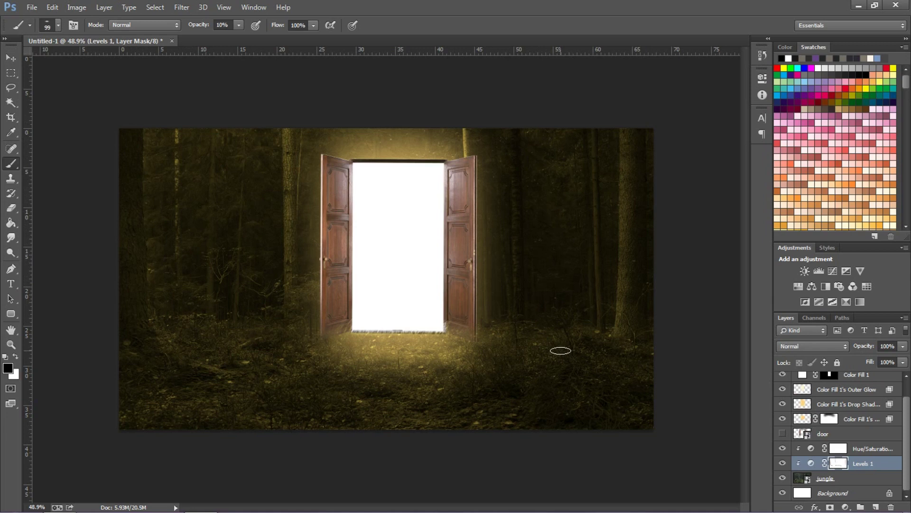
# Step: Refine the Levels 1 mask with white strokes on the outer trees and doorway ground, plus black strokes on the lower ground
pyautogui.press('x')
pyautogui.moveTo(138, 289)
pyautogui.mouseDown()
pyautogui.moveTo(123, 198)
pyautogui.moveTo(133, 346)
pyautogui.mouseUp()
pyautogui.moveTo(597, 147)
pyautogui.mouseDown()
pyautogui.moveTo(605, 281)
pyautogui.moveTo(588, 312)
pyautogui.mouseUp()
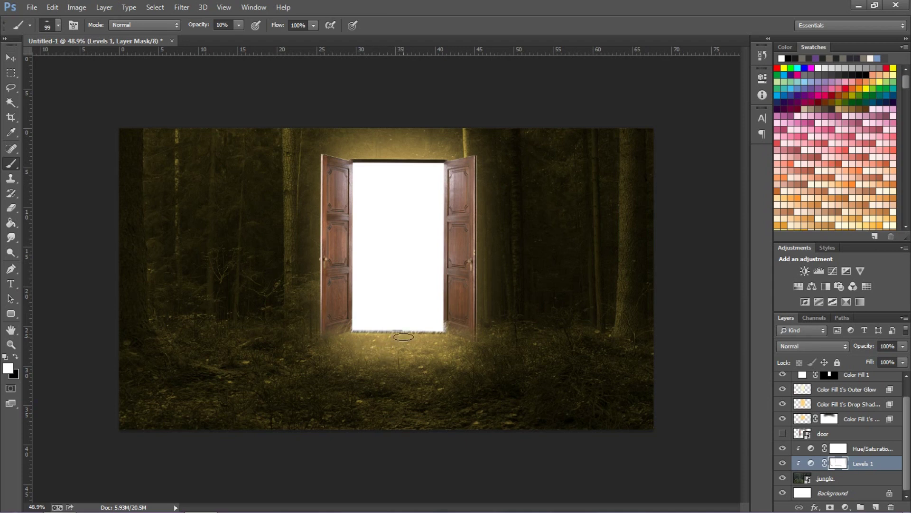
pyautogui.moveTo(387, 343)
pyautogui.mouseDown()
pyautogui.moveTo(400, 375)
pyautogui.moveTo(377, 347)
pyautogui.moveTo(448, 365)
pyautogui.moveTo(462, 346)
pyautogui.moveTo(352, 351)
pyautogui.mouseUp()
pyautogui.press('x')
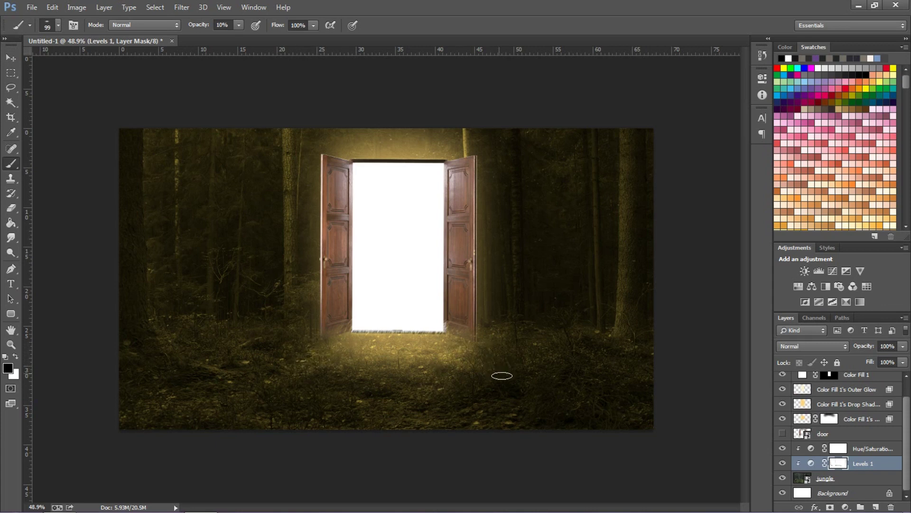
pyautogui.moveTo(514, 376); pyautogui.dragTo(527, 386)
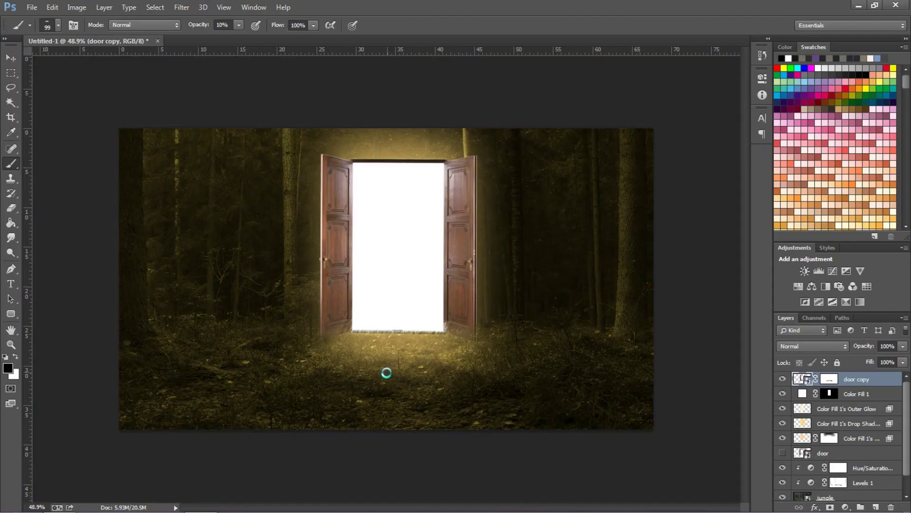
# Step: Place the old man image above the door copy layer, scaled to about 64% and standing on the path before the doorway
pyautogui.moveTo(385, 349); pyautogui.dragTo(389, 376)
pyautogui.moveTo(470, 429); pyautogui.dragTo(446, 391)
pyautogui.moveTo(394, 370); pyautogui.dragTo(386, 371)
pyautogui.moveTo(439, 392); pyautogui.dragTo(434, 386)
pyautogui.moveTo(395, 365); pyautogui.dragTo(402, 365)
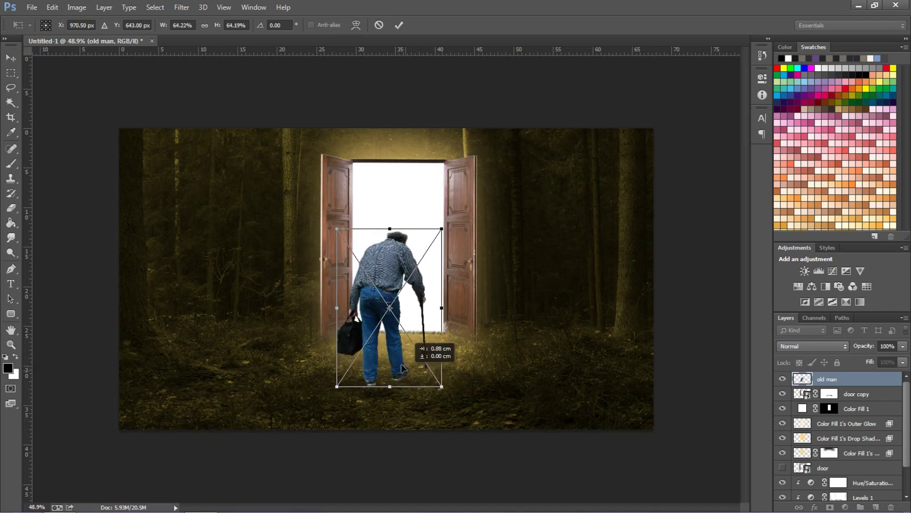
pyautogui.click(398, 25)
# Step: Add a layer mask to the old man layer and choose the 112 px grass-blade brush
pyautogui.press('b')
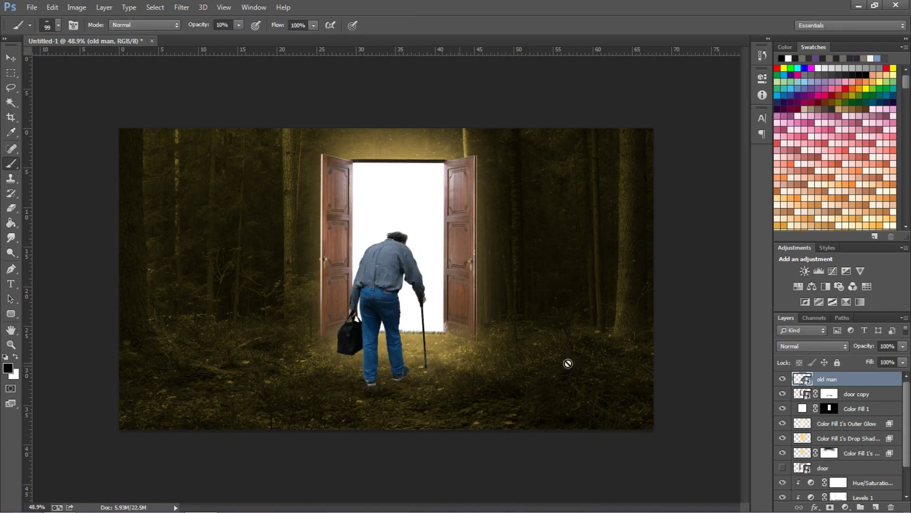
pyautogui.click(830, 507)
pyautogui.rightClick(308, 327)
pyautogui.scroll(-5, 401, 442)
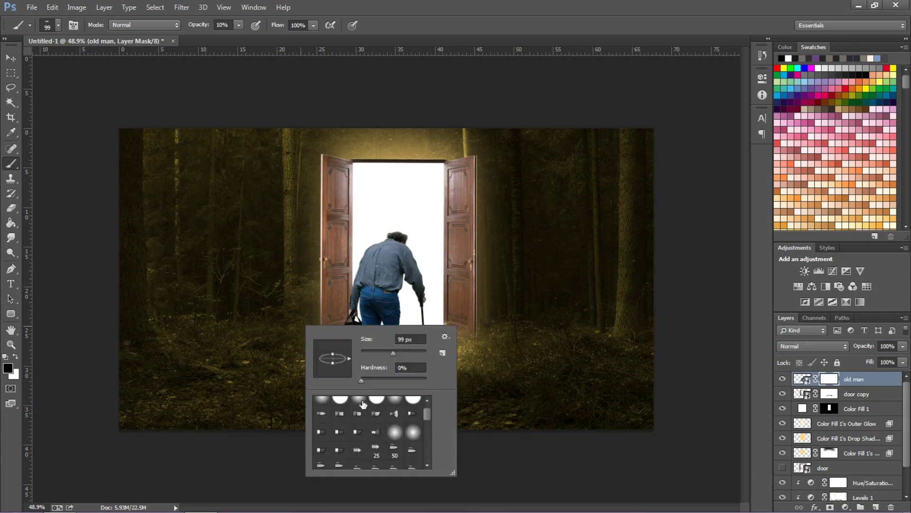
pyautogui.doubleClick(401, 457)
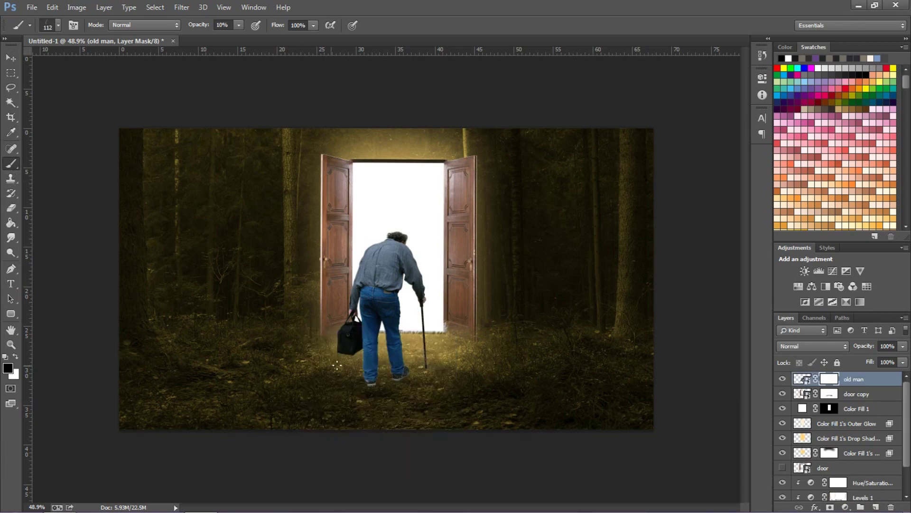
# Step: Blend the man's shoe soles and cane tip into the grass on his mask with the grass brush at 31 px and 100% opacity
pyautogui.scroll(8, 433, 385)
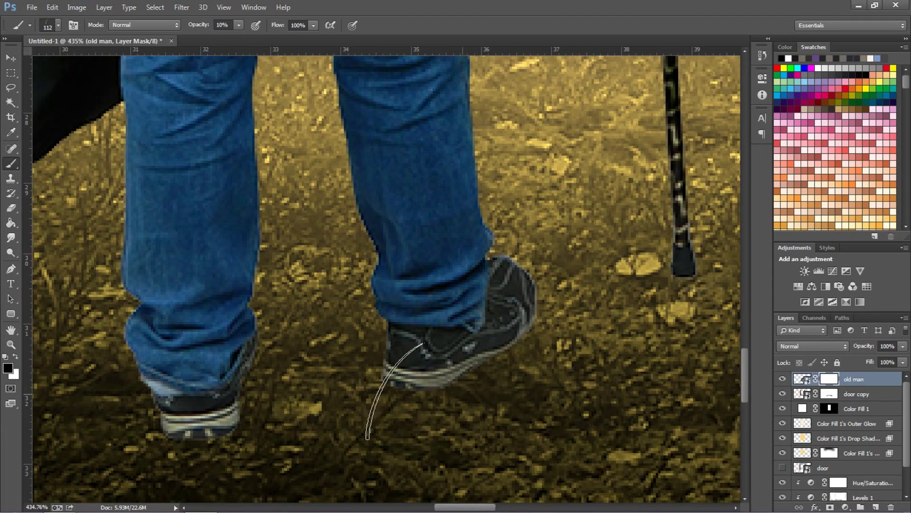
pyautogui.rightClick(506, 350)
pyautogui.moveTo(238, 25)
pyautogui.mouseDown()
pyautogui.moveTo(247, 38)
pyautogui.moveTo(296, 39)
pyautogui.mouseUp()
pyautogui.rightClick(487, 432)
pyautogui.click(557, 390)
pyautogui.moveTo(438, 380); pyautogui.dragTo(425, 384)
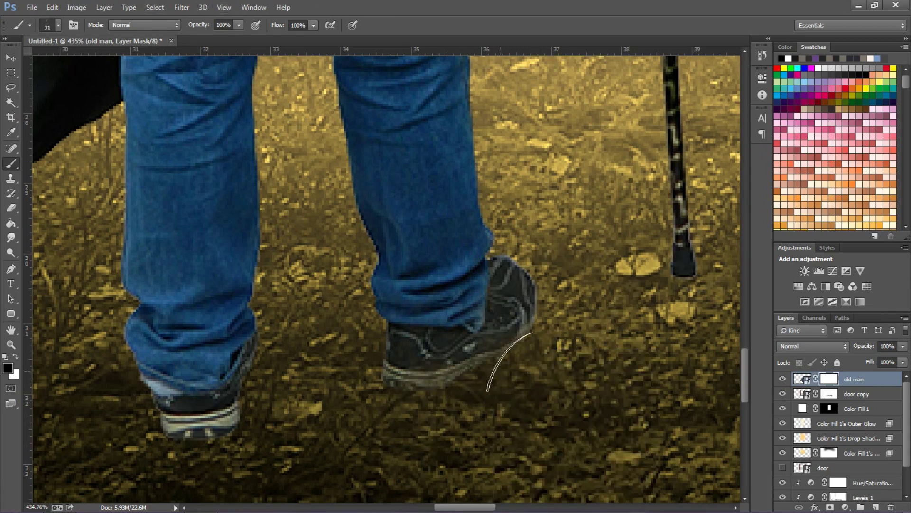
pyautogui.moveTo(192, 431)
pyautogui.mouseDown()
pyautogui.moveTo(199, 439)
pyautogui.moveTo(219, 434)
pyautogui.mouseUp()
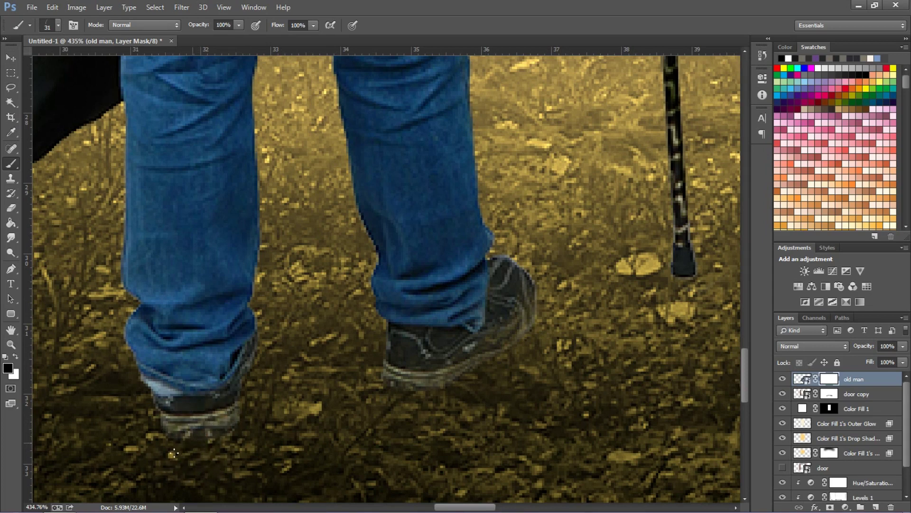
pyautogui.moveTo(674, 278)
pyautogui.mouseDown()
pyautogui.moveTo(703, 288)
pyautogui.moveTo(673, 297)
pyautogui.moveTo(689, 312)
pyautogui.moveTo(662, 304)
pyautogui.moveTo(676, 323)
pyautogui.moveTo(683, 280)
pyautogui.mouseUp()
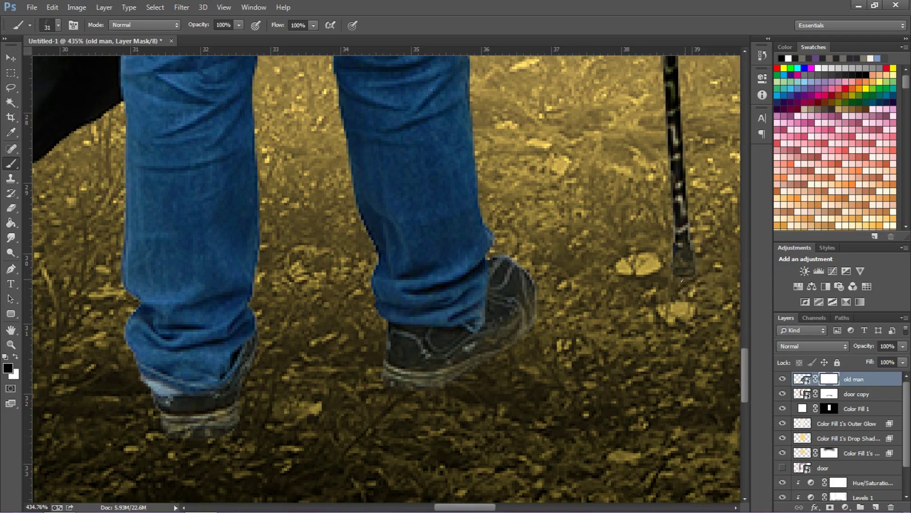
pyautogui.scroll(-5, 690, 280)
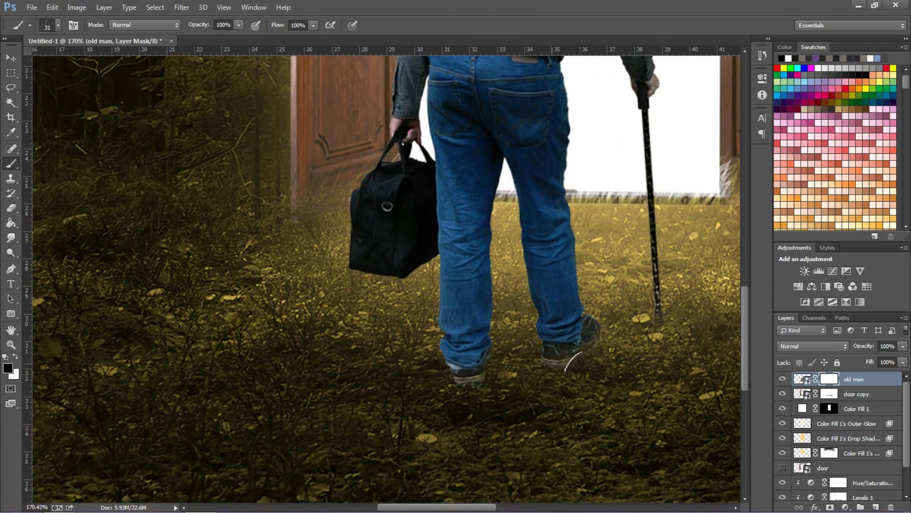
pyautogui.scroll(5, 477, 378)
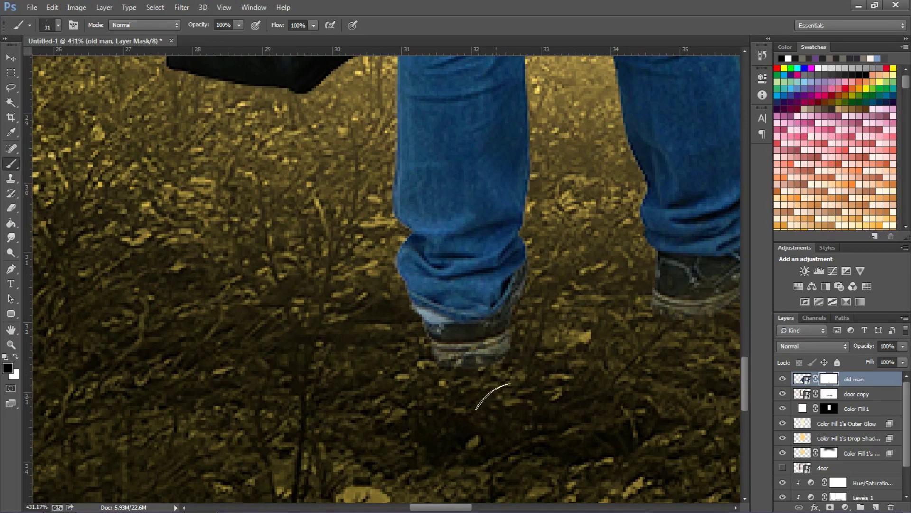
pyautogui.scroll(-5, 503, 413)
pyautogui.scroll(4, 546, 280)
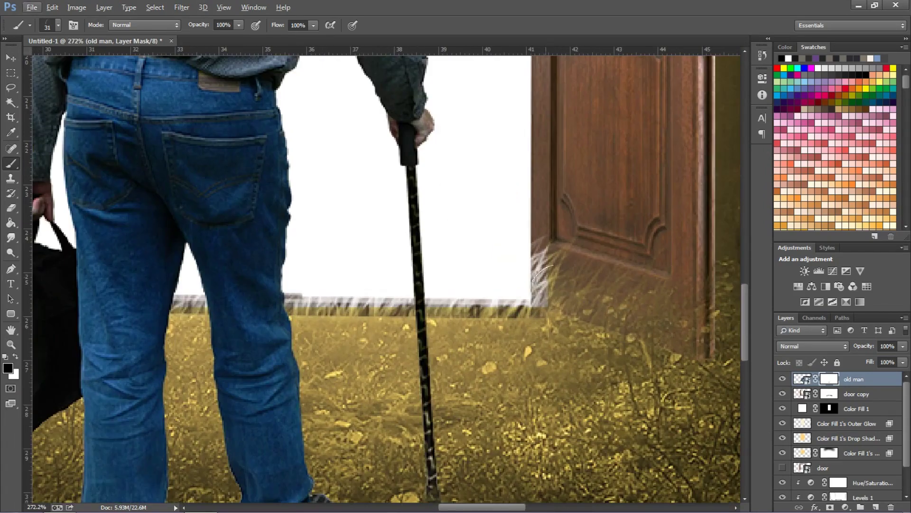
# Step: Restore the right door's lower inner corner by painting white on the door copy mask with a soft 31 px brush
pyautogui.click(821, 396)
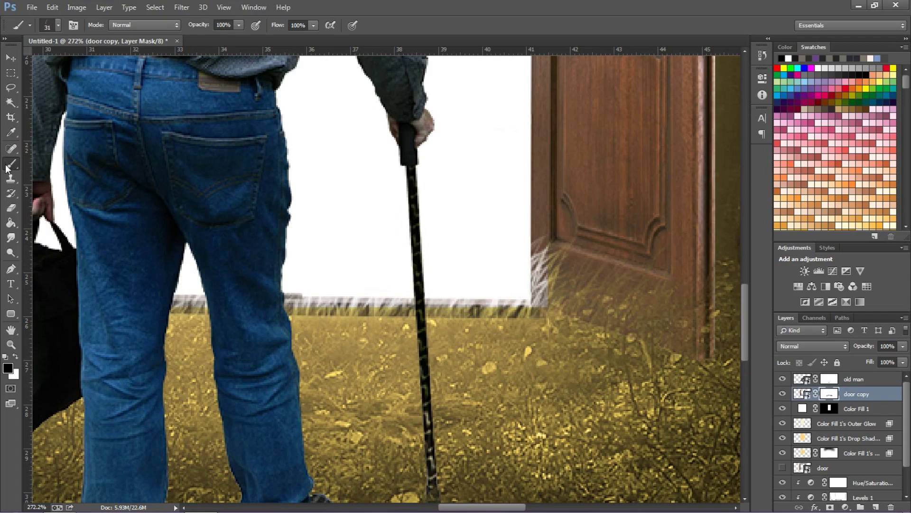
pyautogui.rightClick(572, 251)
pyautogui.click(642, 330)
pyautogui.moveTo(557, 243); pyautogui.dragTo(559, 272)
pyautogui.hotkey('ctrl', 'z')
pyautogui.press('x')
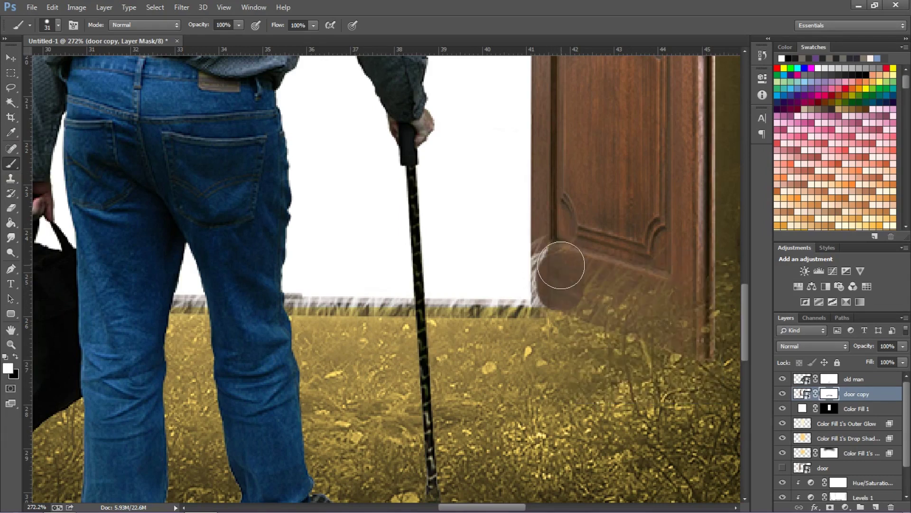
pyautogui.moveTo(552, 259)
pyautogui.mouseDown()
pyautogui.moveTo(520, 258)
pyautogui.moveTo(524, 249)
pyautogui.moveTo(534, 260)
pyautogui.moveTo(525, 283)
pyautogui.moveTo(540, 280)
pyautogui.moveTo(527, 256)
pyautogui.moveTo(541, 295)
pyautogui.mouseUp()
# Step: Paint white along the doorway's lower edge on the door copy mask to clear the pale grass strokes from the threshold
pyautogui.rightClick(535, 271)
pyautogui.click(560, 357)
pyautogui.moveTo(580, 254)
pyautogui.mouseDown()
pyautogui.moveTo(882, 230)
pyautogui.moveTo(727, 230)
pyautogui.mouseUp()
pyautogui.moveTo(652, 260)
pyautogui.mouseDown()
pyautogui.moveTo(299, 248)
pyautogui.moveTo(355, 256)
pyautogui.mouseUp()
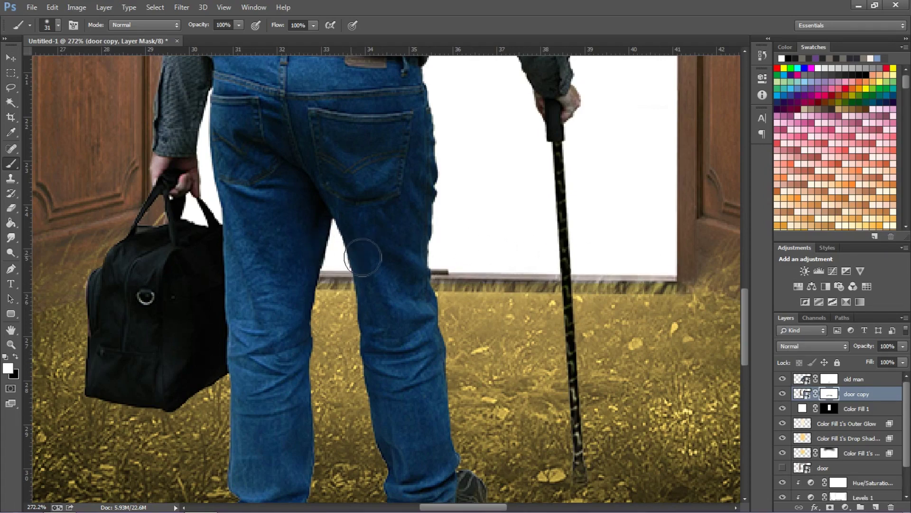
pyautogui.moveTo(226, 248); pyautogui.dragTo(414, 243)
pyautogui.scroll(-4, 430, 229)
pyautogui.moveTo(457, 162); pyautogui.dragTo(414, 277)
pyautogui.scroll(-8, 415, 274)
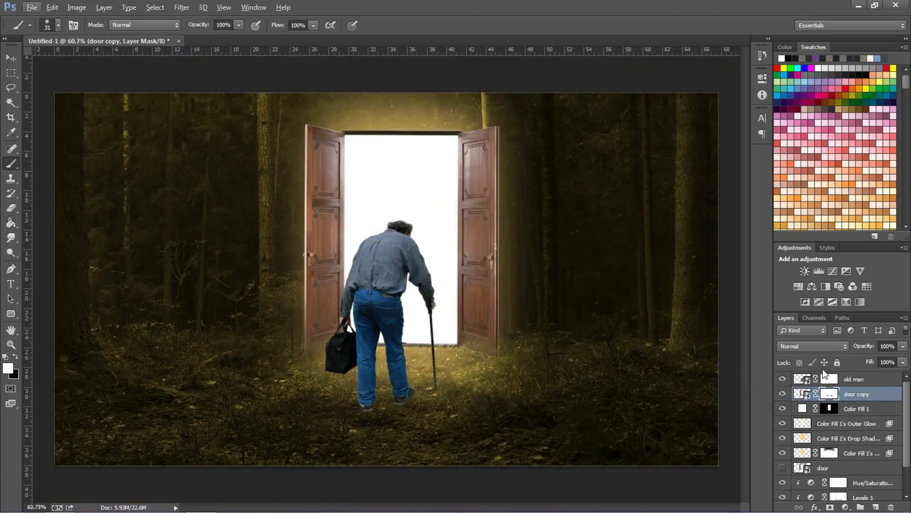
# Step: Add a Hue/Saturation adjustment clipped to the old man layer and set its saturation to -37
pyautogui.click(828, 378)
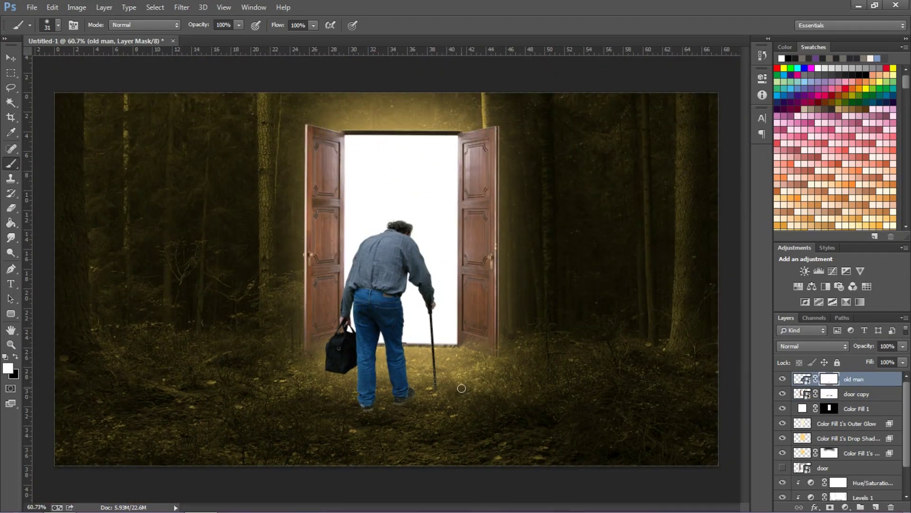
pyautogui.click(845, 506)
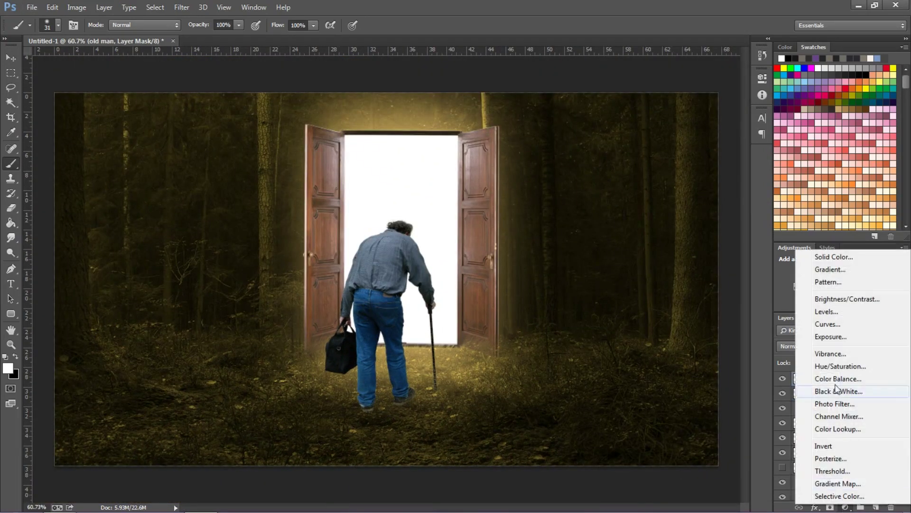
pyautogui.click(816, 363)
pyautogui.moveTo(665, 172); pyautogui.dragTo(644, 171)
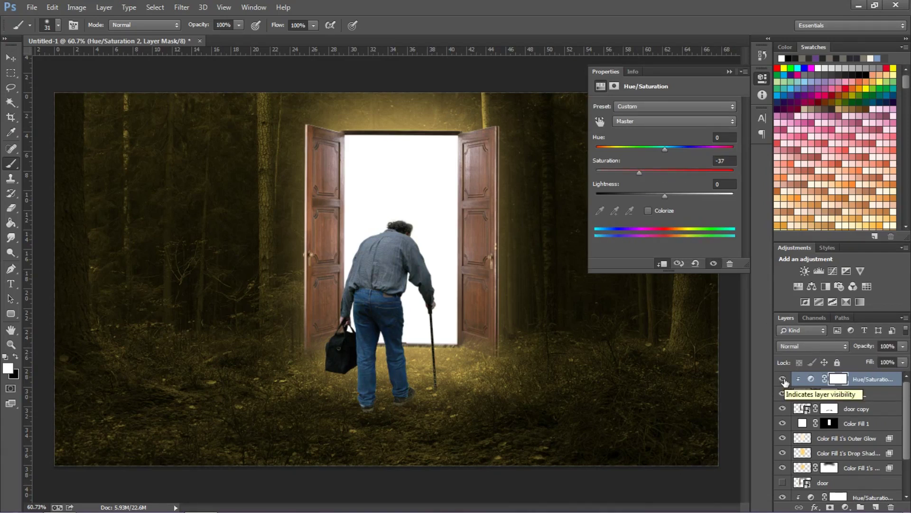
# Step: Darken the old man with a clipped Levels adjustment, lowering the white output level to 134 and slightly raising the black input level
pyautogui.click(845, 506)
pyautogui.click(811, 311)
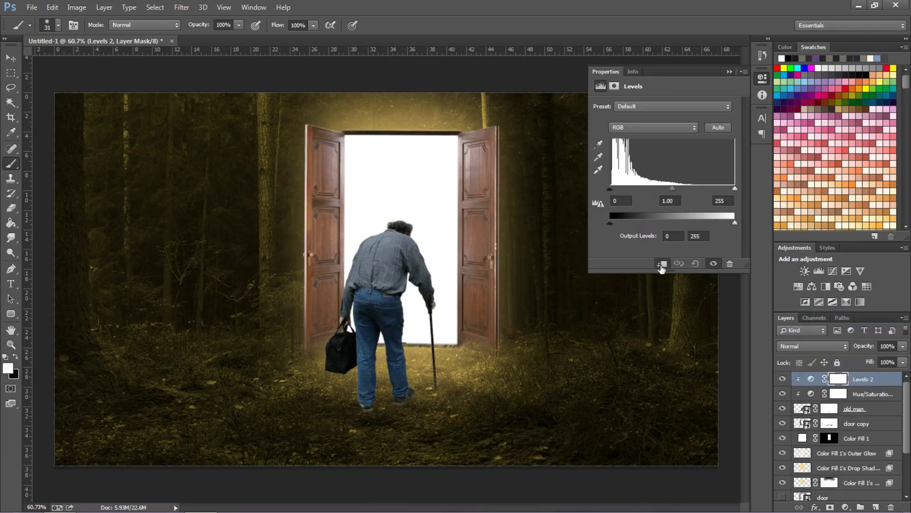
pyautogui.moveTo(734, 221); pyautogui.dragTo(684, 221)
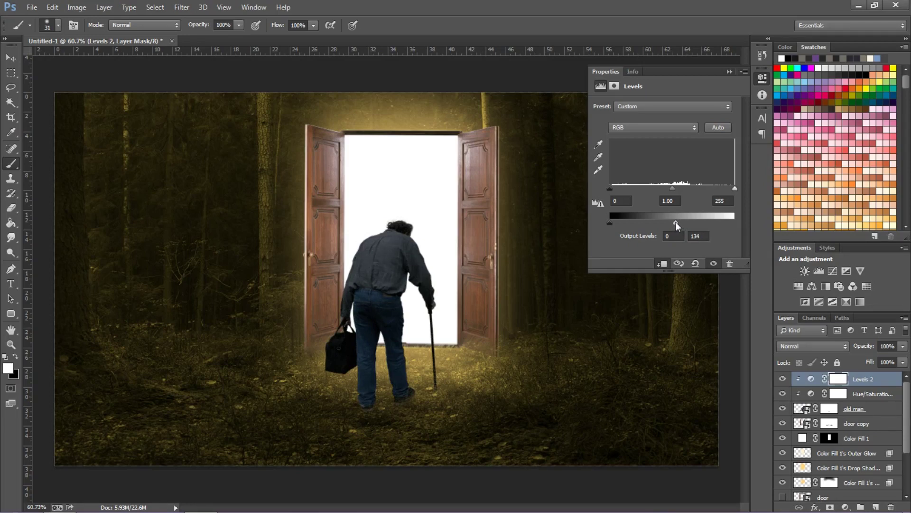
pyautogui.moveTo(610, 188); pyautogui.dragTo(612, 189)
pyautogui.click(729, 71)
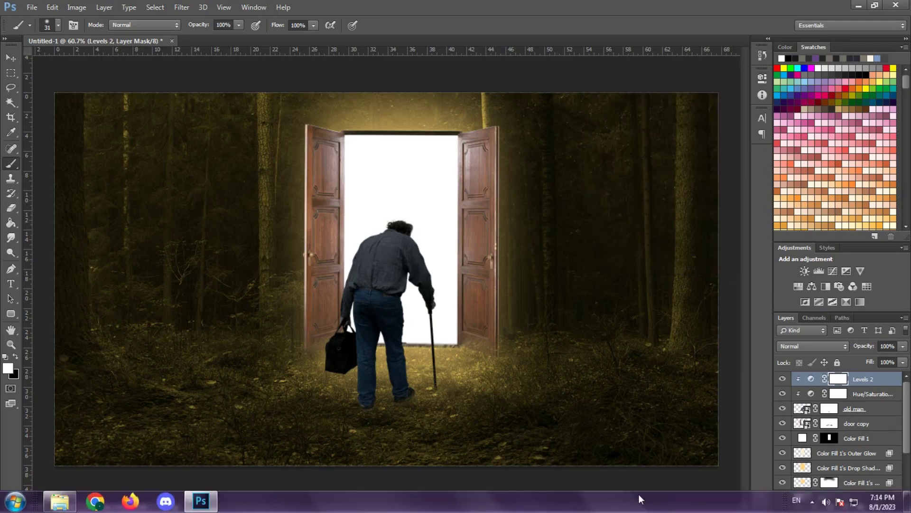
# Step: Add a Color Balance adjustment clipped to the old man, shifting the midtones toward yellow (-39) and red
pyautogui.click(845, 507)
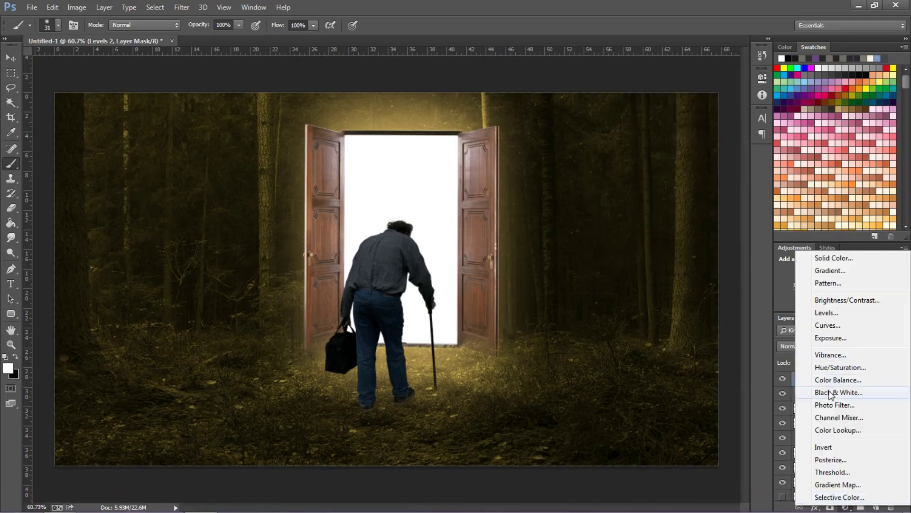
pyautogui.click(834, 319)
pyautogui.click(662, 263)
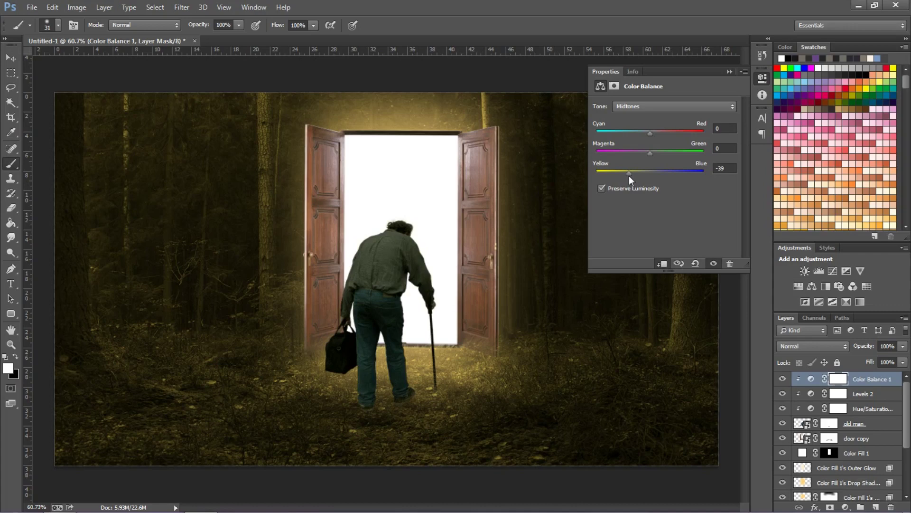
pyautogui.moveTo(650, 153); pyautogui.dragTo(663, 137)
pyautogui.click(729, 71)
# Step: Add a clipped Brightness/Contrast adjustment to the old man with brightness 150 and invert its mask to black
pyautogui.click(846, 507)
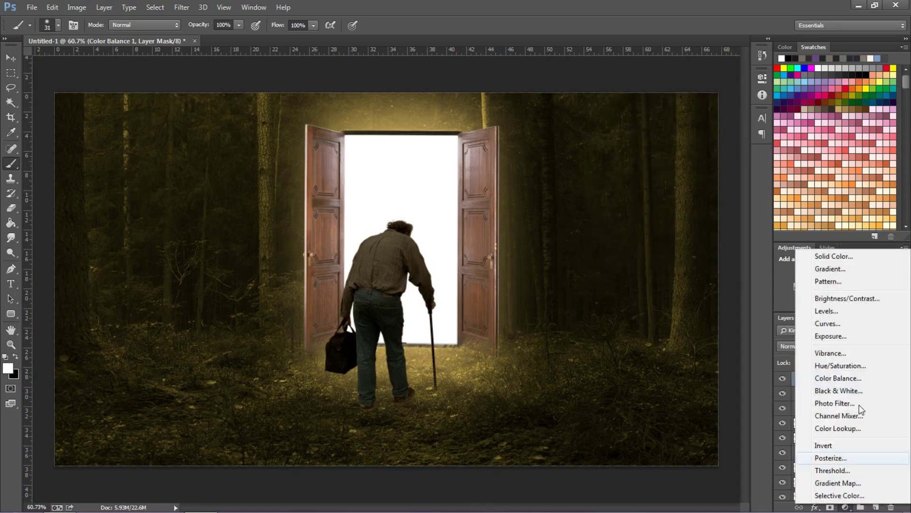
pyautogui.click(831, 327)
pyautogui.click(663, 264)
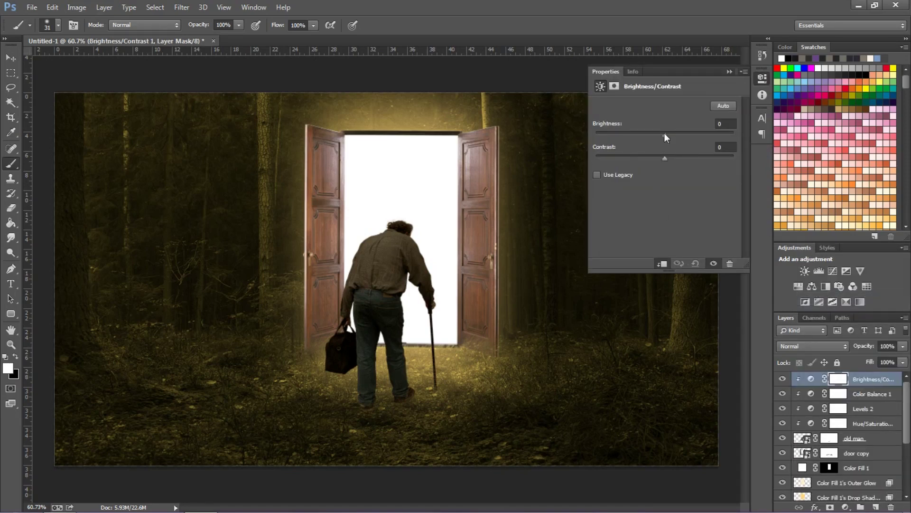
pyautogui.moveTo(665, 136); pyautogui.dragTo(736, 137)
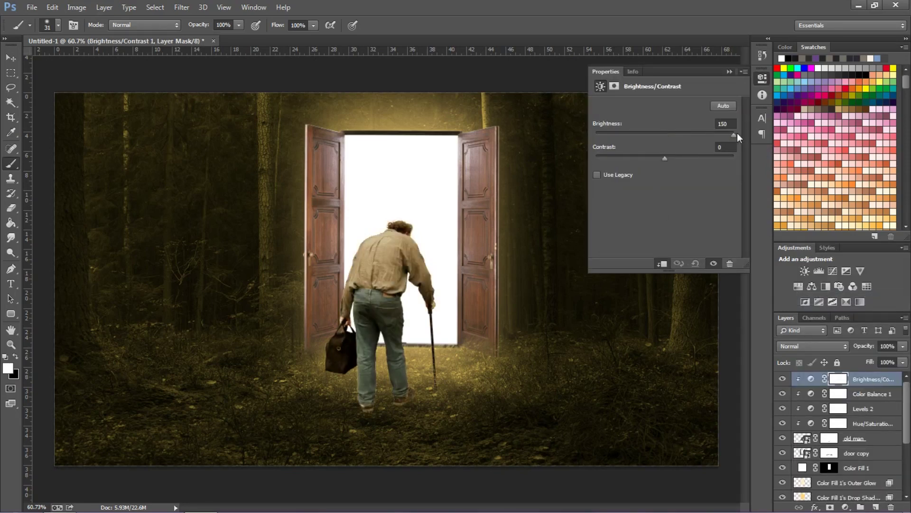
pyautogui.click(838, 379)
pyautogui.hotkey('ctrl', 'i')
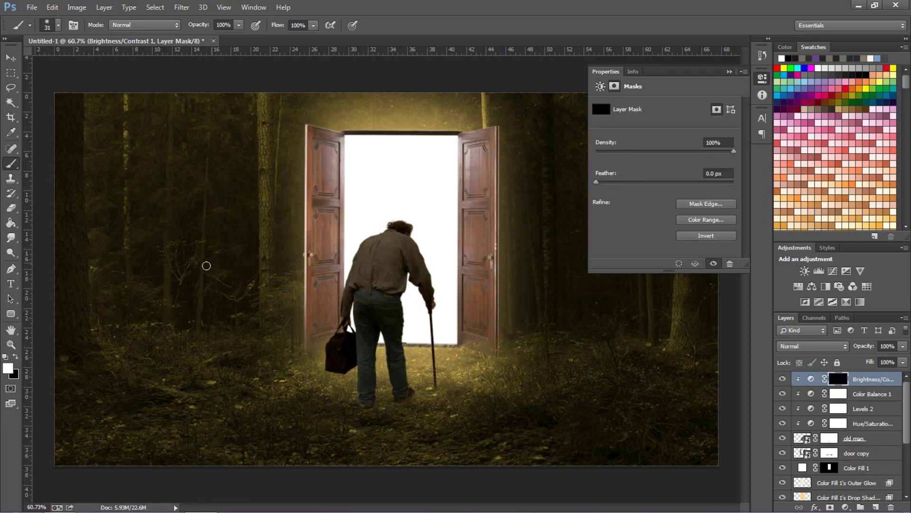
pyautogui.click(730, 71)
# Step: Paint rim light along the man's head, shoulder and cane arm on the Brightness/Contrast mask with a soft 31 px white brush at 50% opacity
pyautogui.rightClick(433, 250)
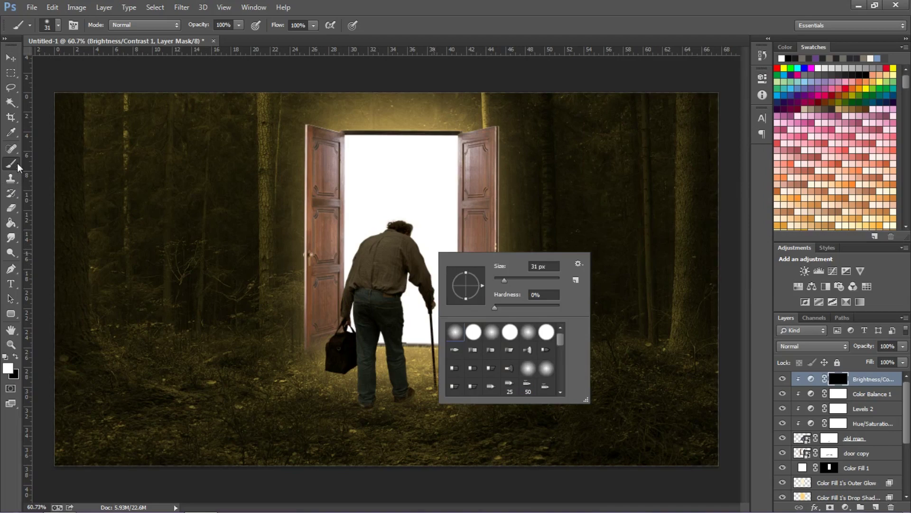
pyautogui.click(381, 238)
pyautogui.scroll(5, 407, 224)
pyautogui.moveTo(385, 201)
pyautogui.mouseDown()
pyautogui.moveTo(427, 220)
pyautogui.moveTo(474, 338)
pyautogui.mouseUp()
pyautogui.hotkey('ctrl', 'z')
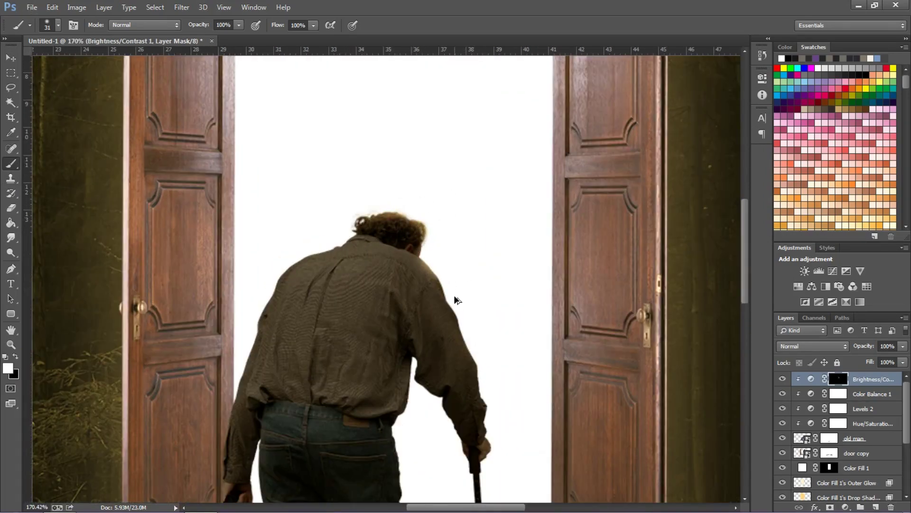
pyautogui.press('5')
pyautogui.moveTo(444, 268)
pyautogui.mouseDown()
pyautogui.moveTo(484, 343)
pyautogui.moveTo(509, 461)
pyautogui.mouseUp()
# Step: Paint rim light on the Brightness/Contrast mask along the edges of the man's shirt and jeans facing the doorway
pyautogui.scroll(-5, 504, 306)
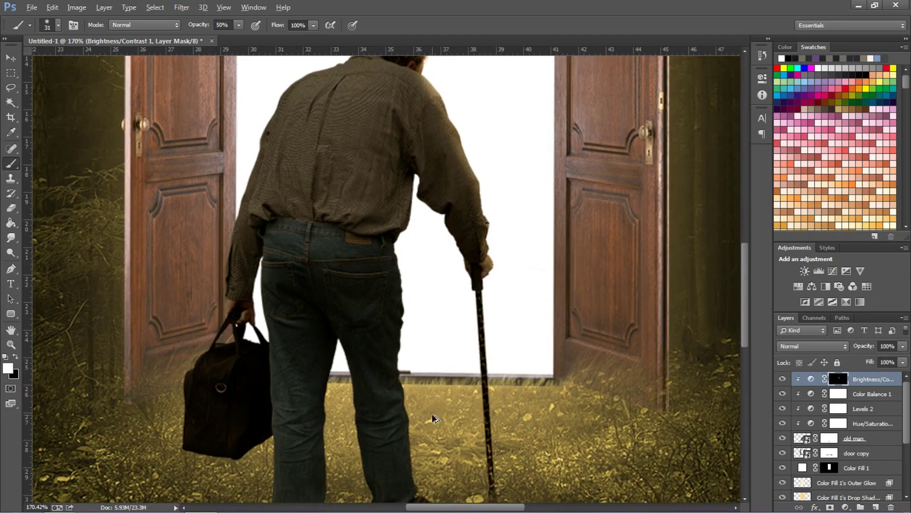
pyautogui.scroll(1, 512, 285)
pyautogui.moveTo(414, 208)
pyautogui.mouseDown()
pyautogui.moveTo(460, 298)
pyautogui.moveTo(408, 283)
pyautogui.mouseUp()
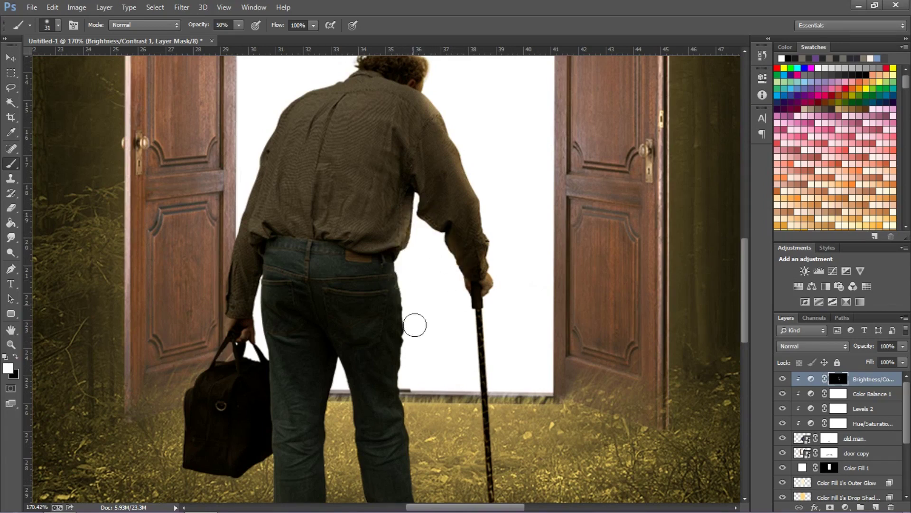
pyautogui.moveTo(429, 395); pyautogui.dragTo(440, 324)
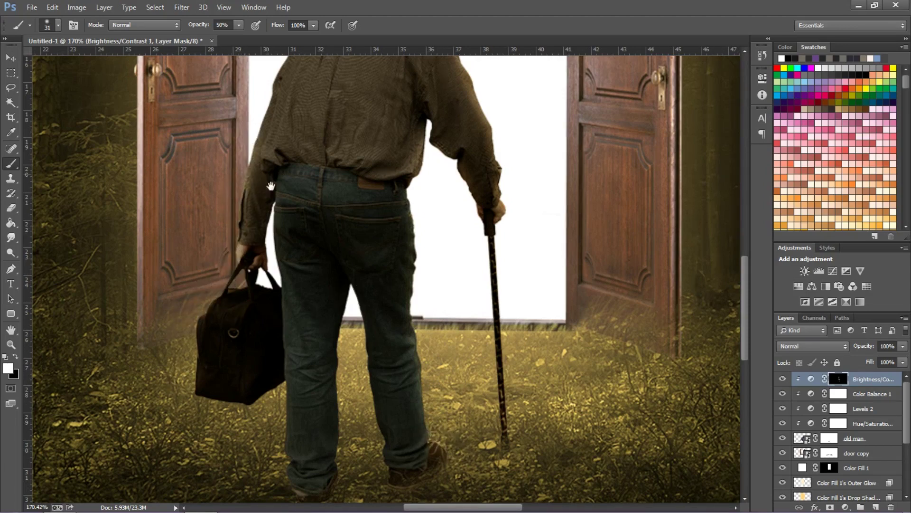
pyautogui.scroll(3, 233, 256)
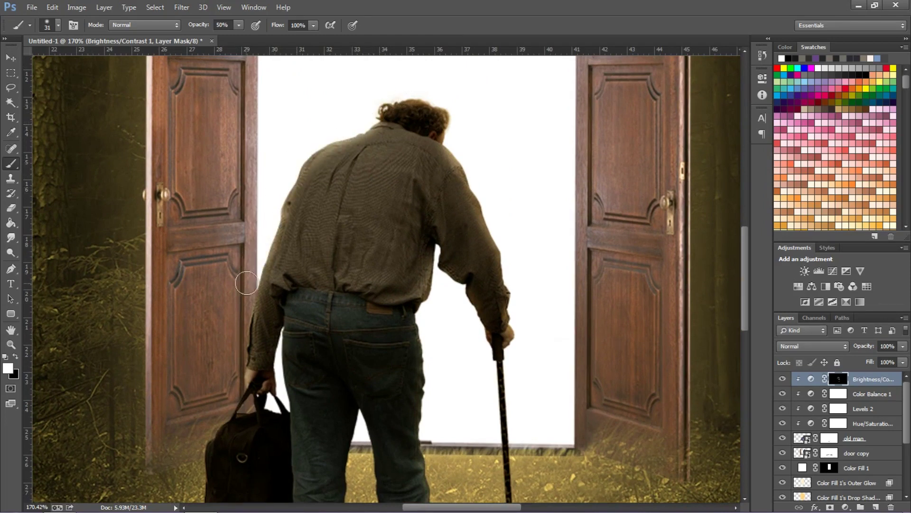
# Step: Lower the brush opacity to 17% and paint softer light over the edges of the man's shirt and legs
pyautogui.click(238, 25)
pyautogui.click(220, 39)
pyautogui.click(17, 167)
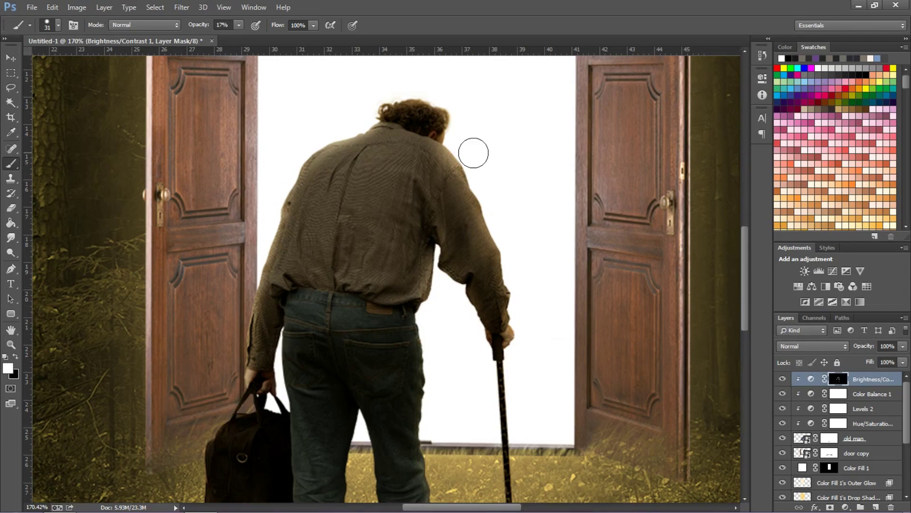
pyautogui.scroll(-3, 480, 152)
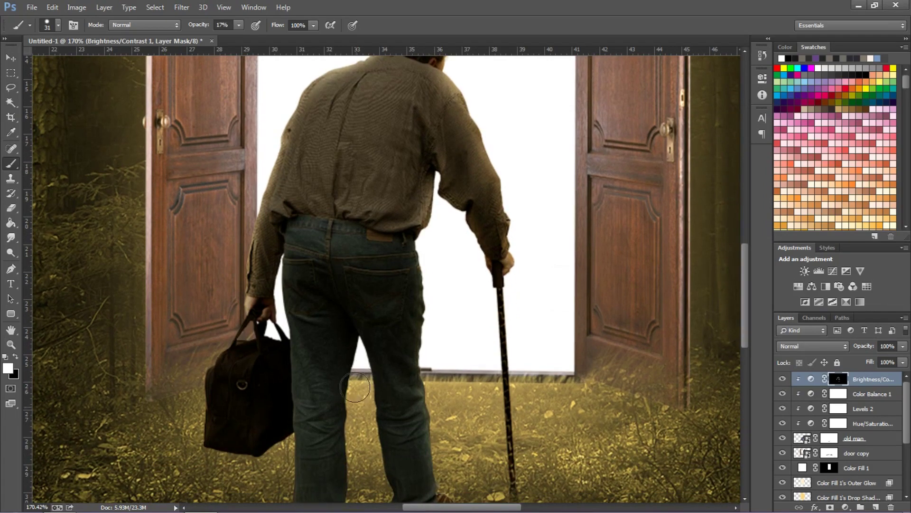
pyautogui.scroll(-2, 359, 401)
pyautogui.rightClick(368, 365)
pyautogui.press('Escape')
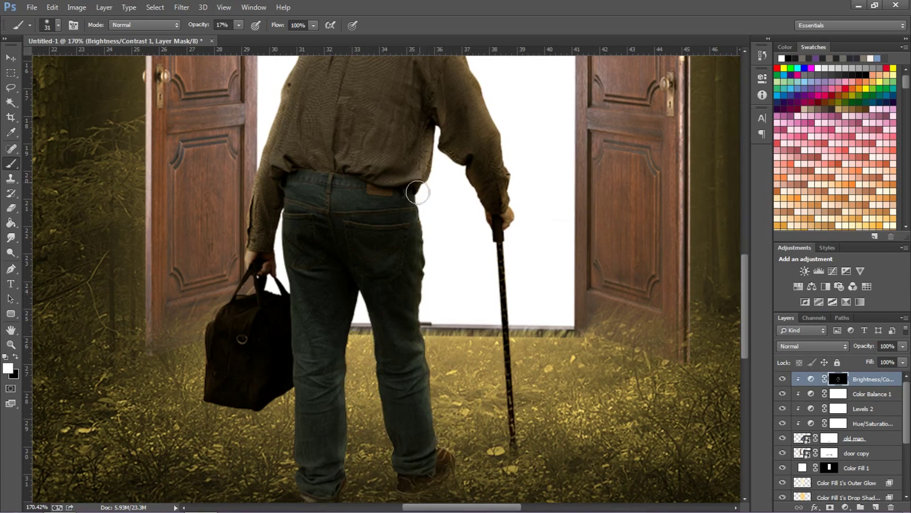
pyautogui.scroll(1, 457, 251)
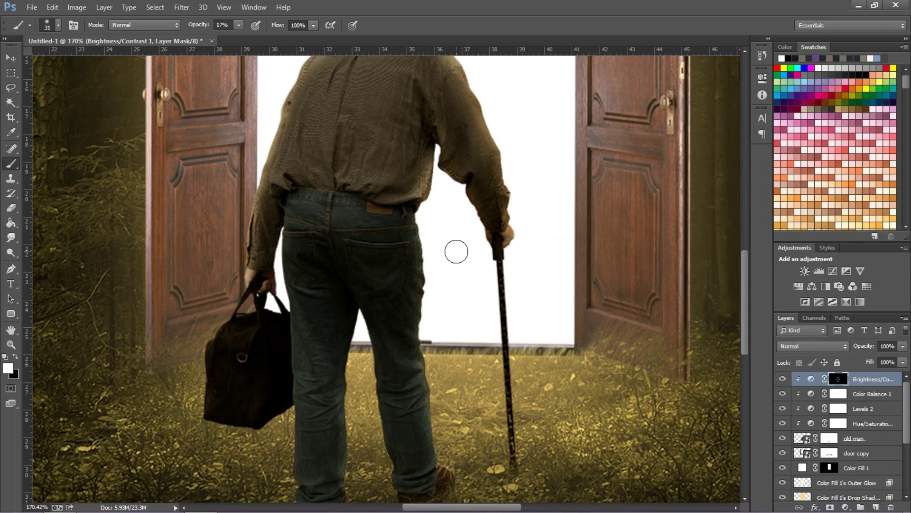
# Step: Duplicate the old man layer and remove the layer mask from the lower of the two
pyautogui.click(843, 440)
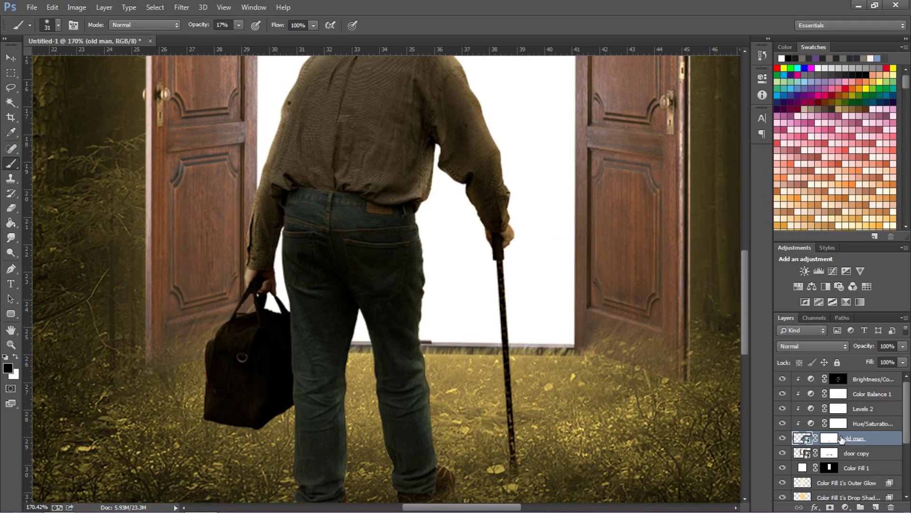
pyautogui.hotkey('ctrl', 'j')
pyautogui.click(853, 454)
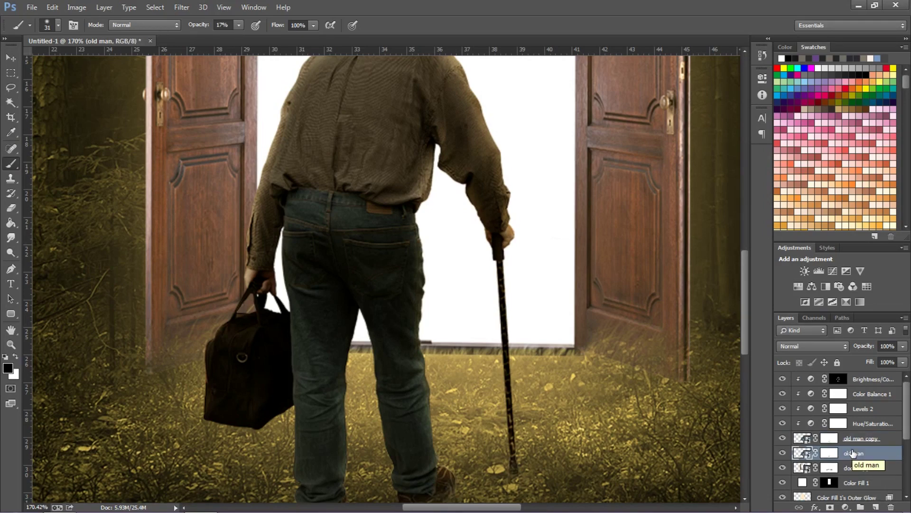
pyautogui.rightClick(853, 454)
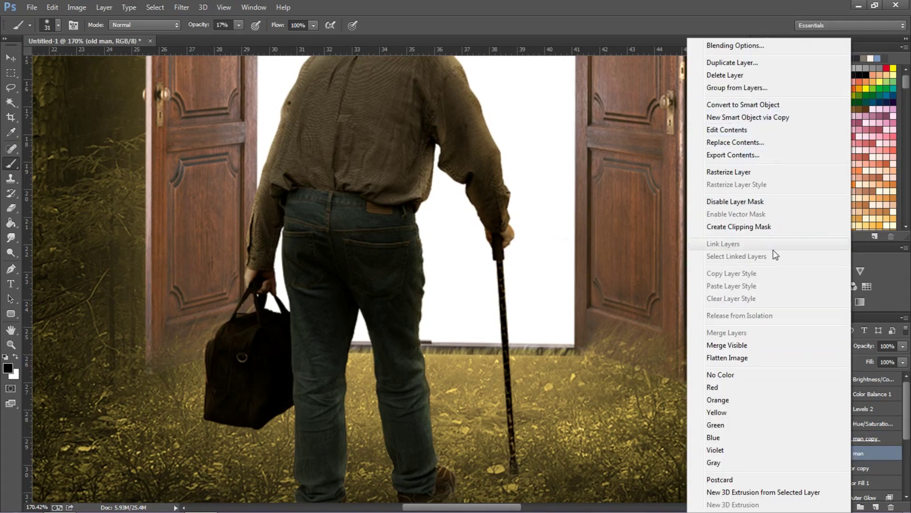
pyautogui.click(865, 439)
pyautogui.rightClick(833, 452)
pyautogui.click(775, 357)
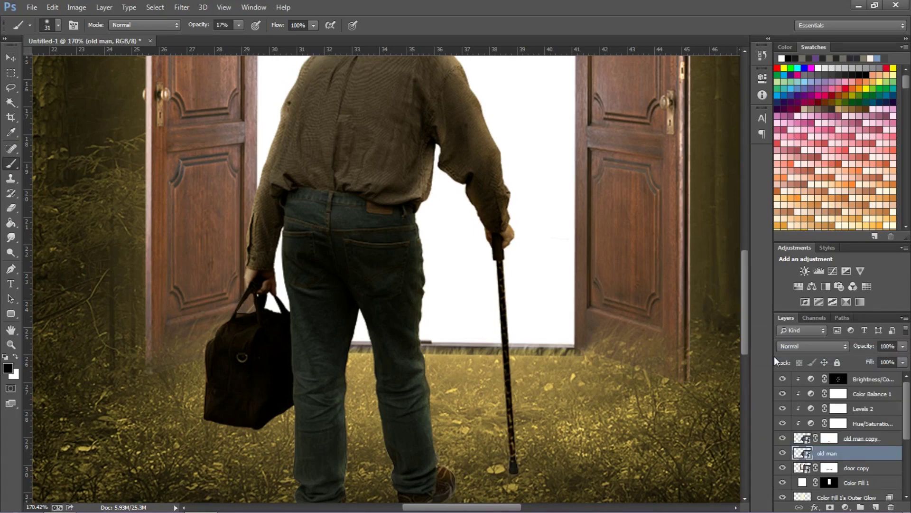
# Step: Rasterize the lower old man layer and turn it black with Hue/Saturation lightness -100
pyautogui.rightClick(831, 453)
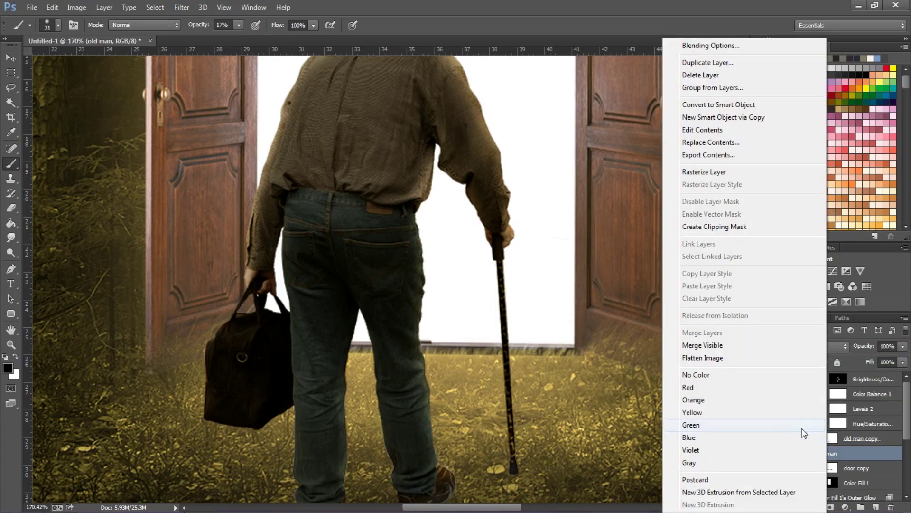
pyautogui.click(728, 172)
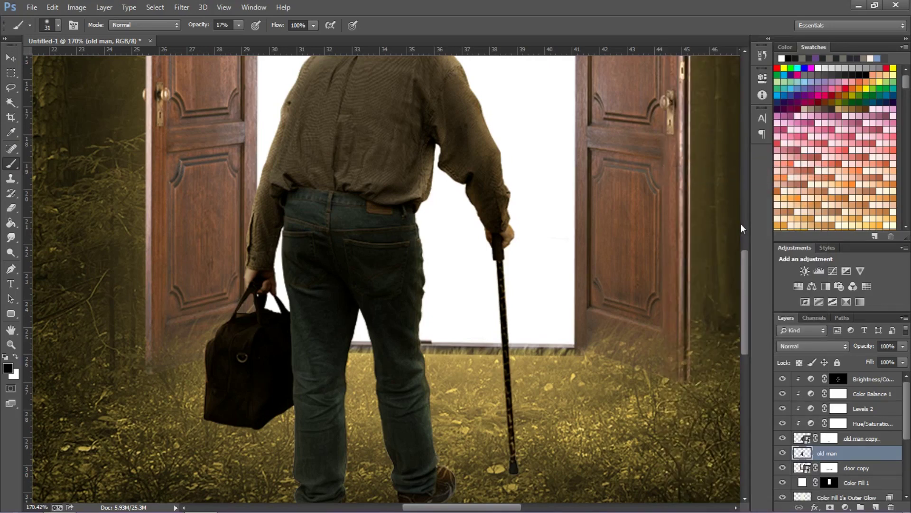
pyautogui.hotkey('ctrl', 'u')
pyautogui.moveTo(429, 233); pyautogui.dragTo(370, 235)
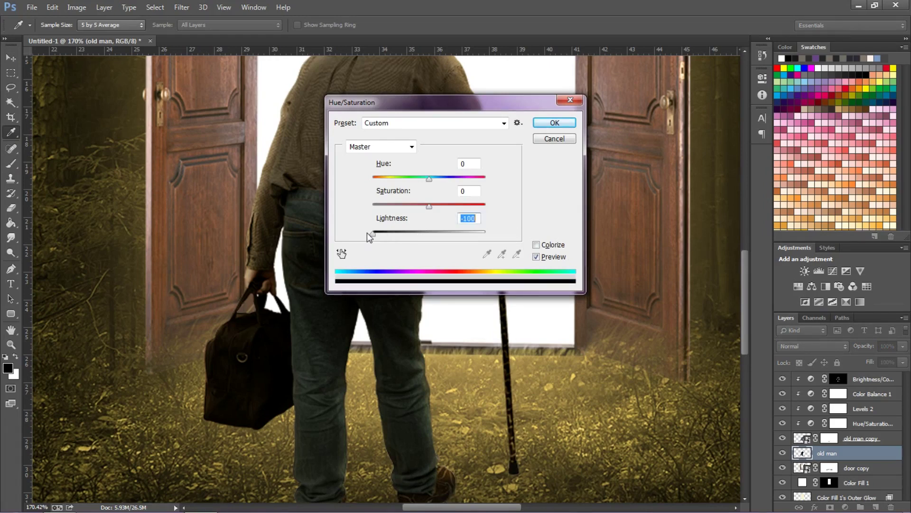
pyautogui.click(550, 123)
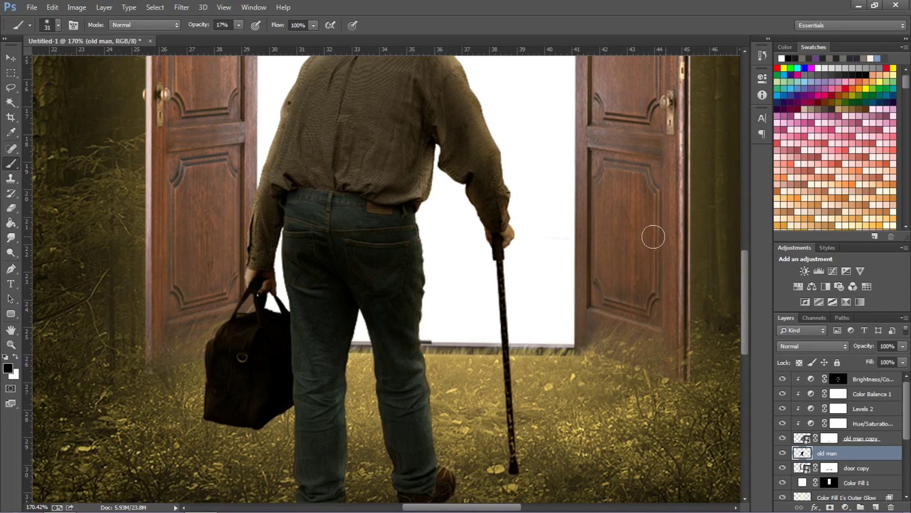
pyautogui.click(16, 59)
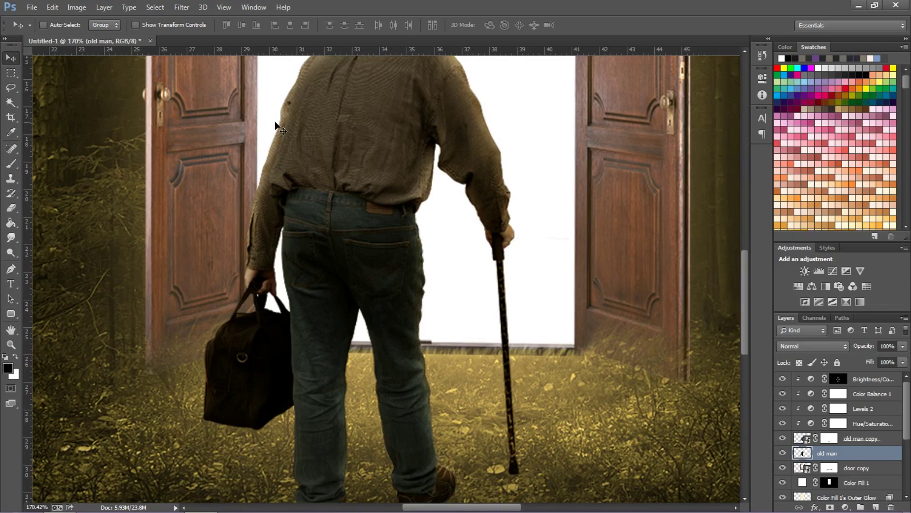
pyautogui.click(812, 502)
pyautogui.click(812, 502)
pyautogui.click(812, 502)
pyautogui.click(830, 443)
pyautogui.click(580, 112)
# Step: Flip the black old man layer vertically, shorten it to about 84% height and move it below the man's feet
pyautogui.scroll(-5, 386, 335)
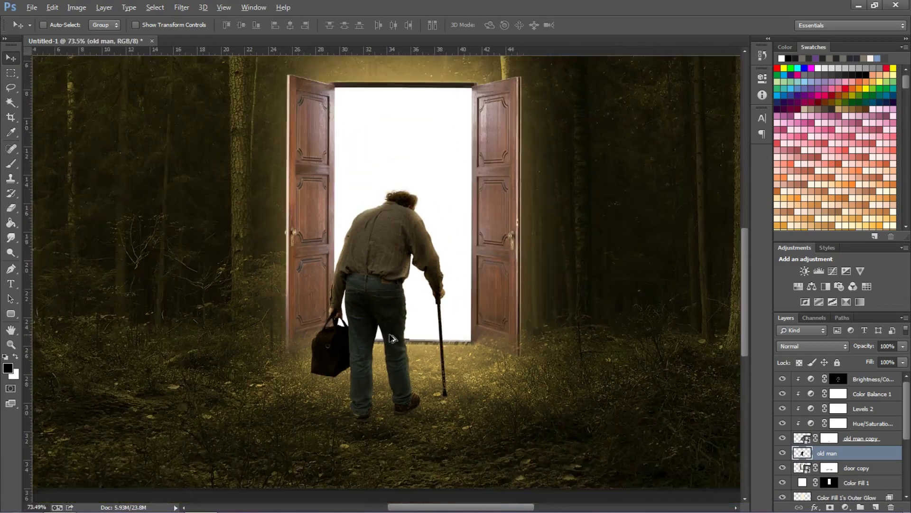
pyautogui.hotkey('ctrl', 't')
pyautogui.rightClick(369, 280)
pyautogui.click(402, 343)
pyautogui.moveTo(390, 201); pyautogui.dragTo(380, 446)
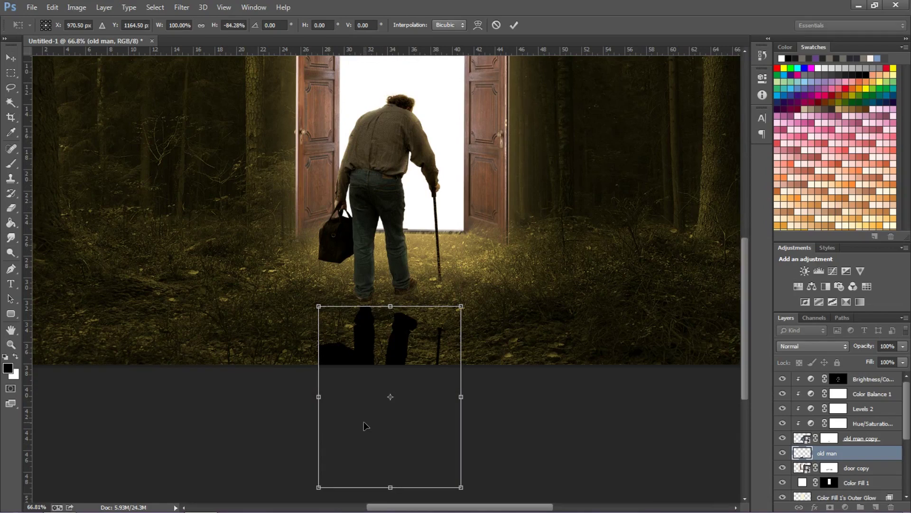
pyautogui.moveTo(375, 341); pyautogui.dragTo(413, 313)
# Step: Skew the flipped silhouette so its cane side rises toward the tip of the real cane
pyautogui.scroll(8, 365, 314)
pyautogui.scroll(-4, 425, 361)
pyautogui.rightClick(427, 228)
pyautogui.click(414, 233)
pyautogui.rightClick(540, 169)
pyautogui.click(553, 224)
pyautogui.moveTo(590, 150); pyautogui.dragTo(599, 61)
# Step: Warp the upper part of the silhouette to line its feet and cane up with the man's shoes and cane, and apply the transform
pyautogui.rightClick(433, 159)
pyautogui.click(451, 247)
pyautogui.moveTo(467, 101); pyautogui.dragTo(475, 119)
pyautogui.scroll(2, 589, 83)
pyautogui.moveTo(599, 88); pyautogui.dragTo(587, 74)
pyautogui.scroll(-3, 362, 280)
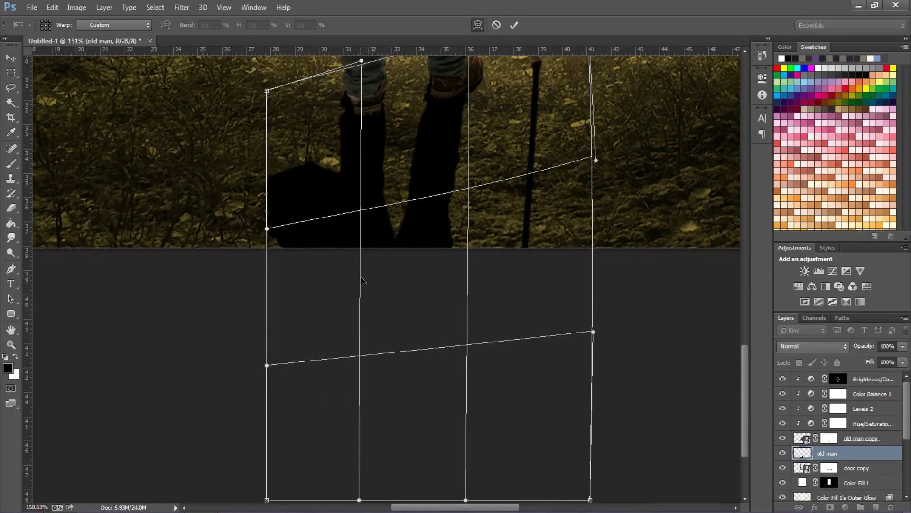
pyautogui.click(514, 25)
# Step: Spread the silhouette's lower end outward with a perspective transform of about 6.2° and apply it
pyautogui.hotkey('ctrl', 't')
pyautogui.rightClick(422, 191)
pyautogui.click(457, 265)
pyautogui.scroll(-2, 592, 446)
pyautogui.moveTo(592, 446); pyautogui.dragTo(618, 438)
pyautogui.scroll(3, 494, 265)
pyautogui.moveTo(591, 71); pyautogui.dragTo(594, 58)
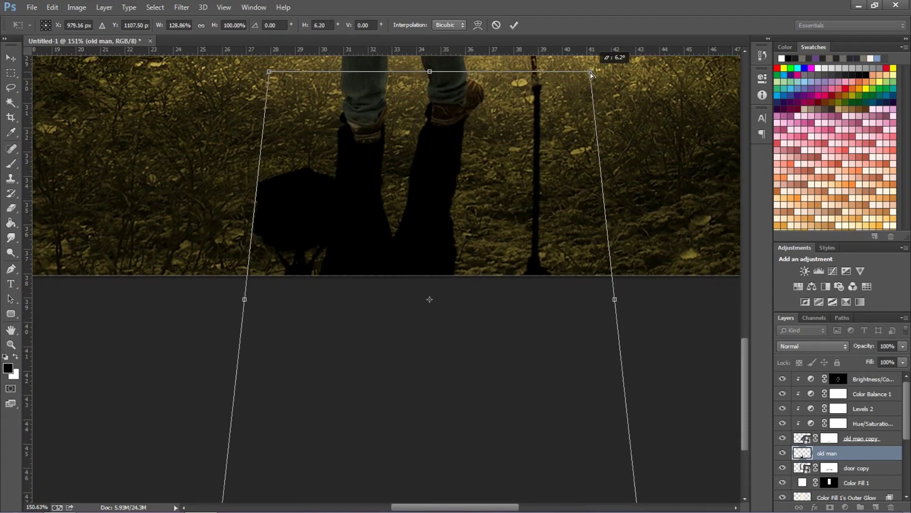
pyautogui.press('Return')
# Step: Rename the black silhouette layer to old man Shadow
pyautogui.doubleClick(827, 454)
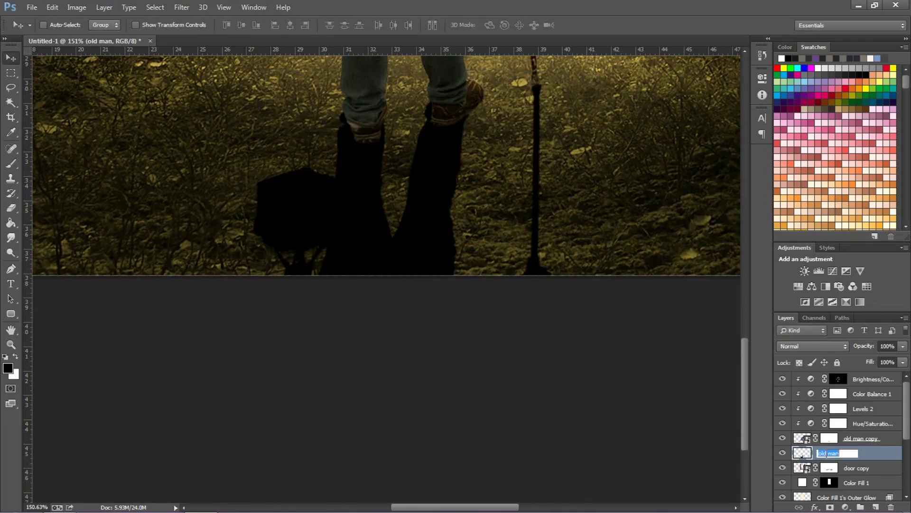
pyautogui.write('Shadow')
pyautogui.press('Return')
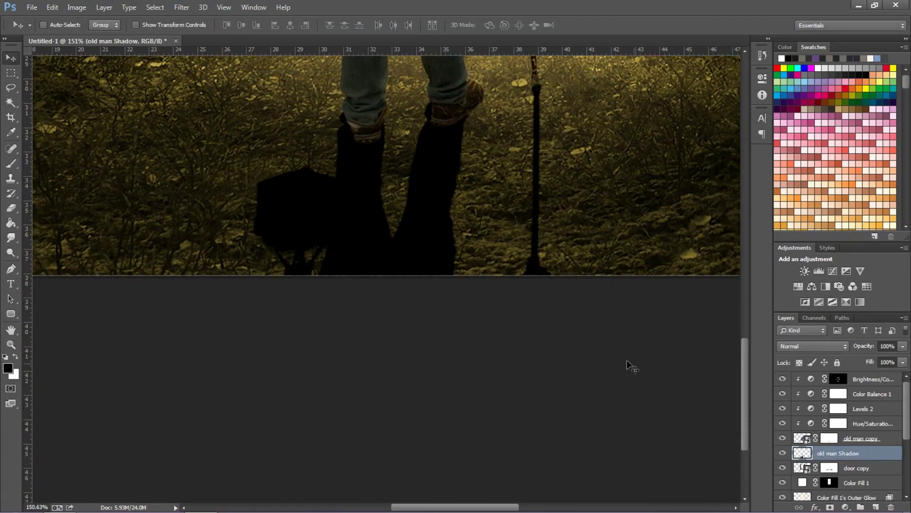
# Step: Apply a Gaussian Blur with a 4.0 px radius to the old man Shadow layer and set its opacity to 50%
pyautogui.click(182, 7)
pyautogui.moveTo(189, 133)
pyautogui.click(375, 209)
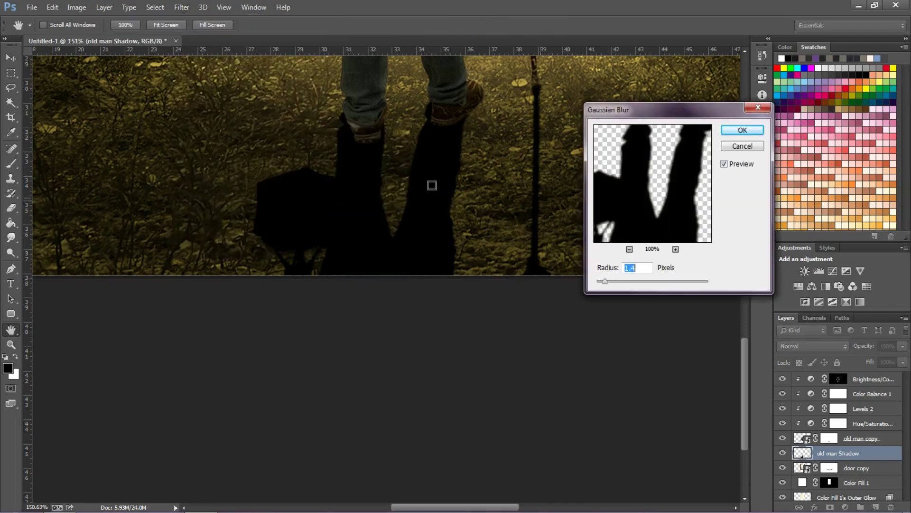
pyautogui.moveTo(617, 281); pyautogui.dragTo(629, 281)
pyautogui.write('4.0')
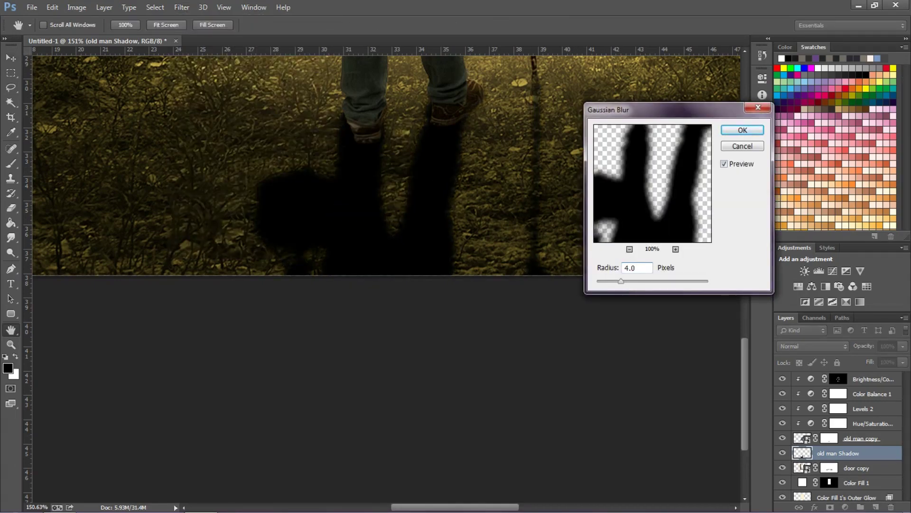
pyautogui.press('Return')
pyautogui.click(903, 346)
pyautogui.moveTo(868, 358); pyautogui.dragTo(875, 360)
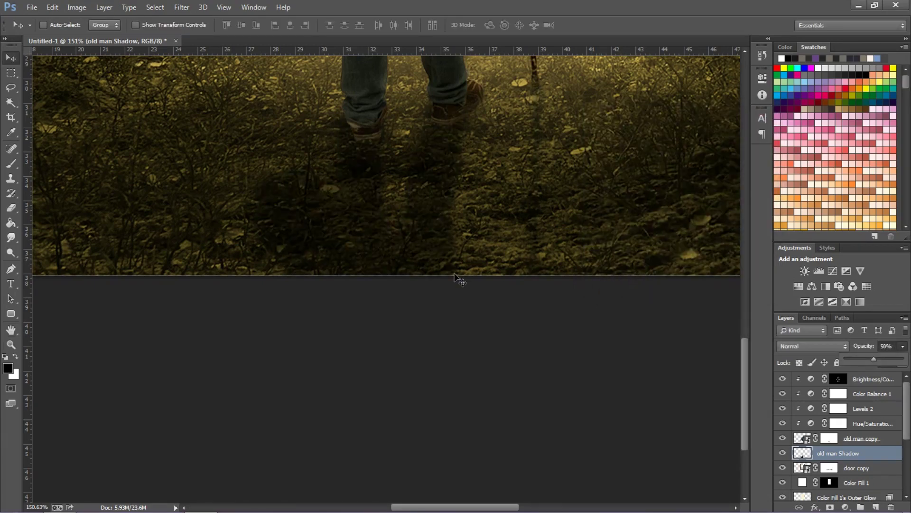
# Step: Add a layer mask to old man Shadow and fade the shadow's lower part with a linear black-to-transparent gradient
pyautogui.click(830, 507)
pyautogui.moveTo(10, 222); pyautogui.dragTo(35, 218)
pyautogui.click(35, 219)
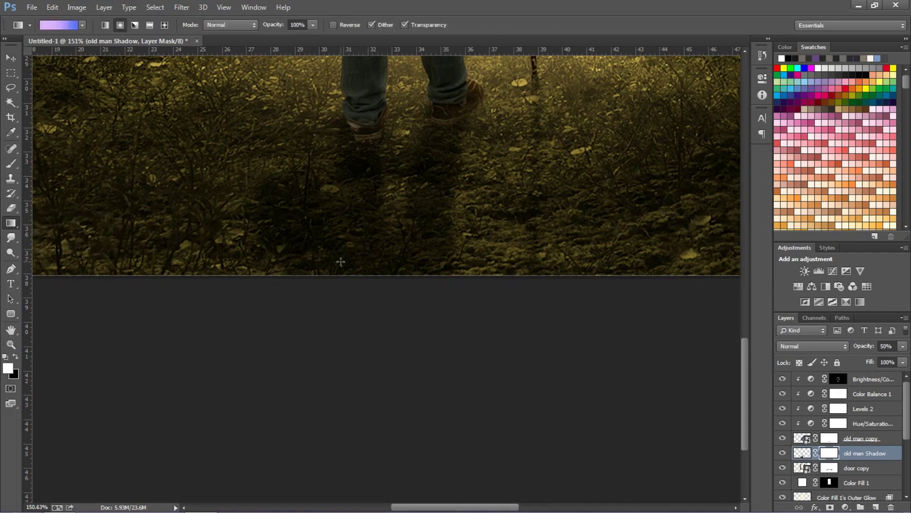
pyautogui.press('s')
pyautogui.press('g')
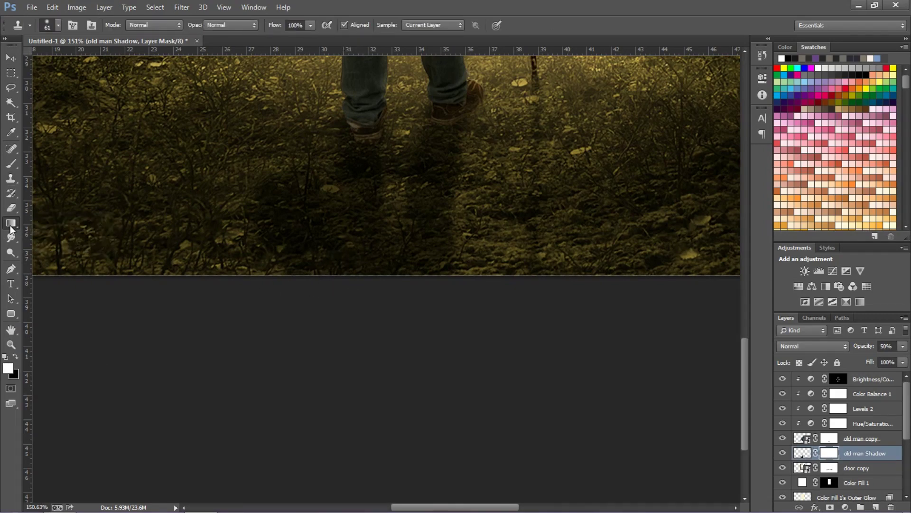
pyautogui.press('x')
pyautogui.click(59, 25)
pyautogui.click(609, 140)
pyautogui.click(793, 133)
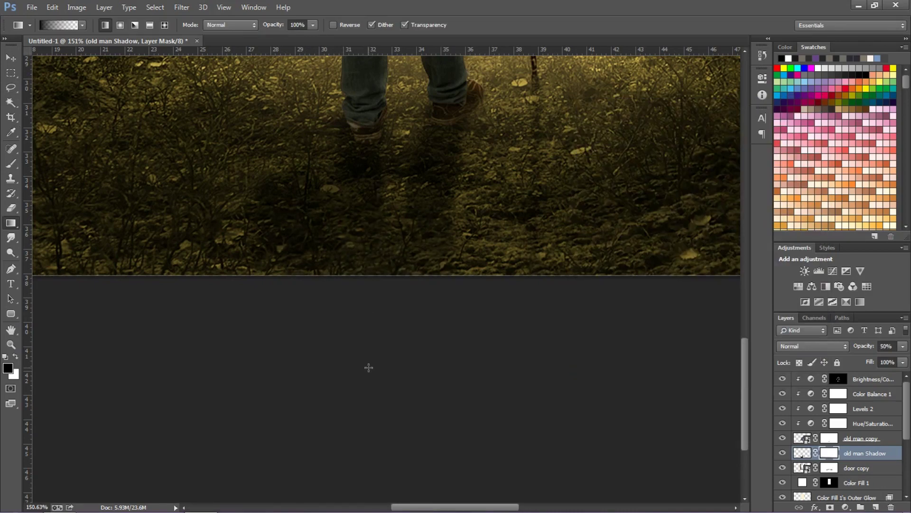
pyautogui.scroll(-5, 376, 243)
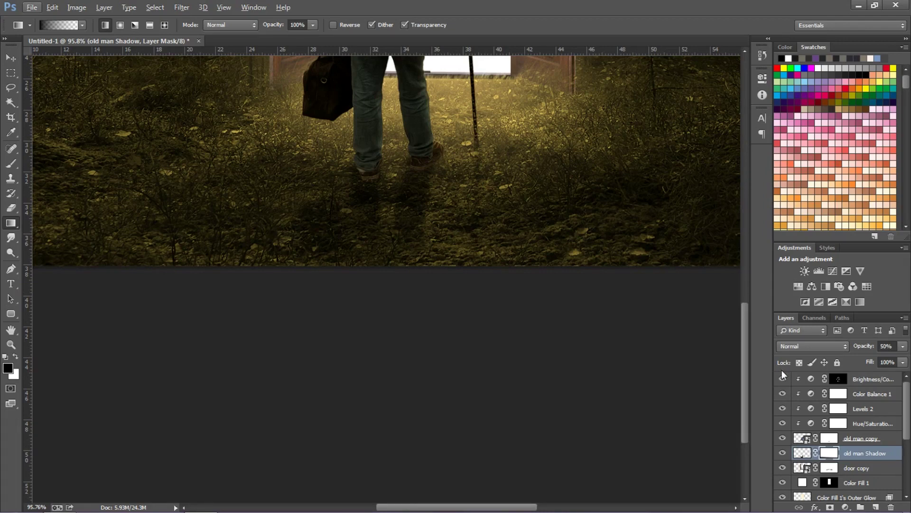
# Step: Add a Color Lookup adjustment layer above the Brightness/Contrast layer and try the Crisp_Winter.look 3DLUT file
pyautogui.click(869, 378)
pyautogui.click(845, 506)
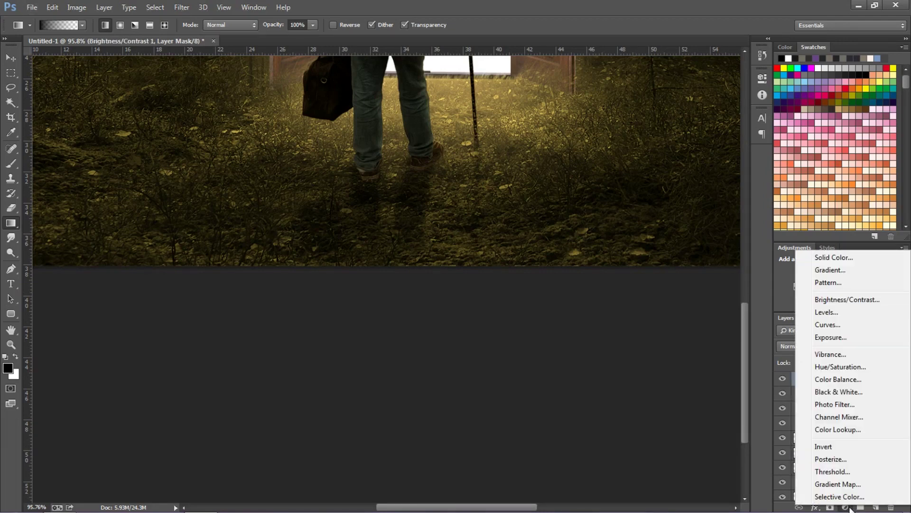
pyautogui.click(840, 429)
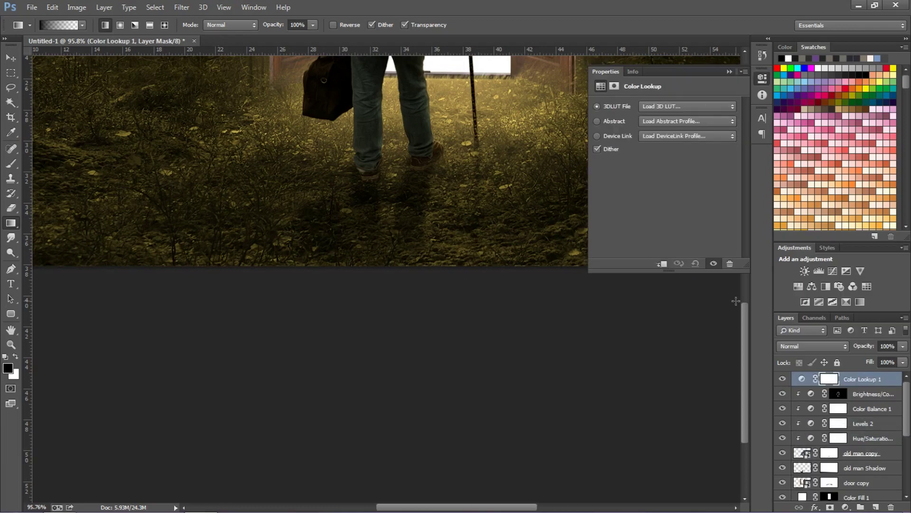
pyautogui.click(659, 107)
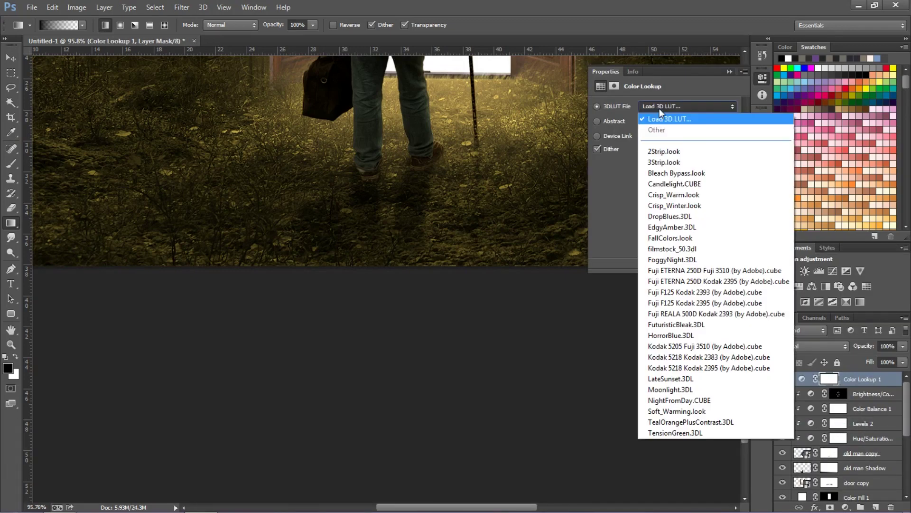
pyautogui.click(681, 220)
pyautogui.press('Up')
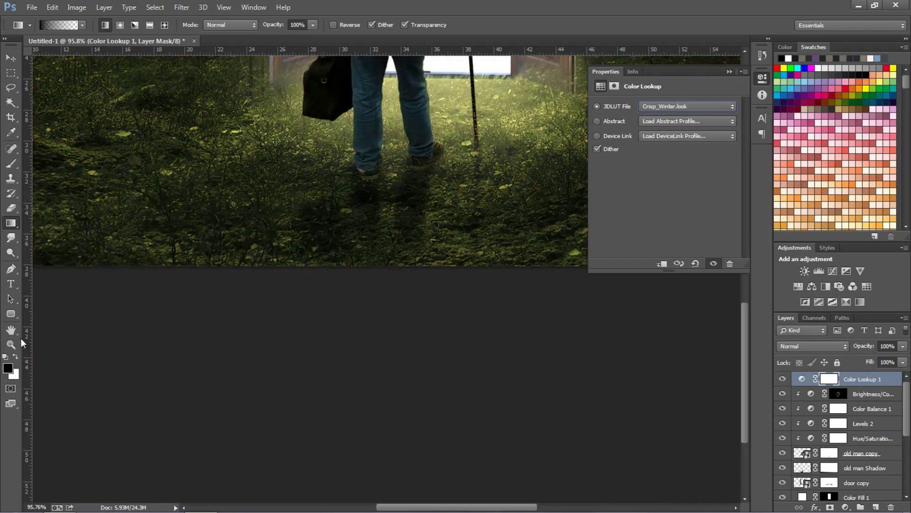
# Step: Set the Color Lookup adjustment's 3DLUT file to DropBlues.3DL
pyautogui.press('z')
pyautogui.rightClick(294, 164)
pyautogui.click(309, 174)
pyautogui.click(705, 100)
pyautogui.click(703, 102)
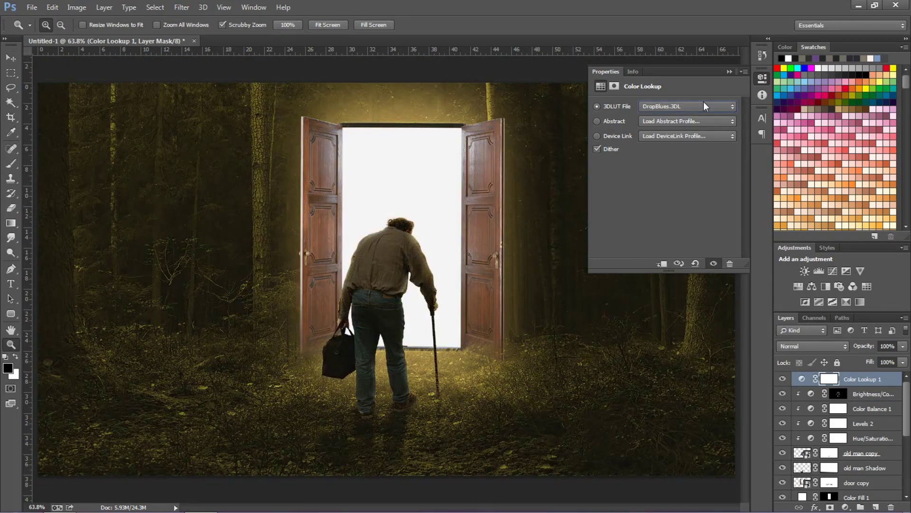
pyautogui.press('Down')
pyautogui.press('Up')
# Step: Split the white Blend If sliders of Color Lookup 1 to 0 / 255 for both This Layer and Underlying Layer
pyautogui.rightClick(853, 380)
pyautogui.click(712, 42)
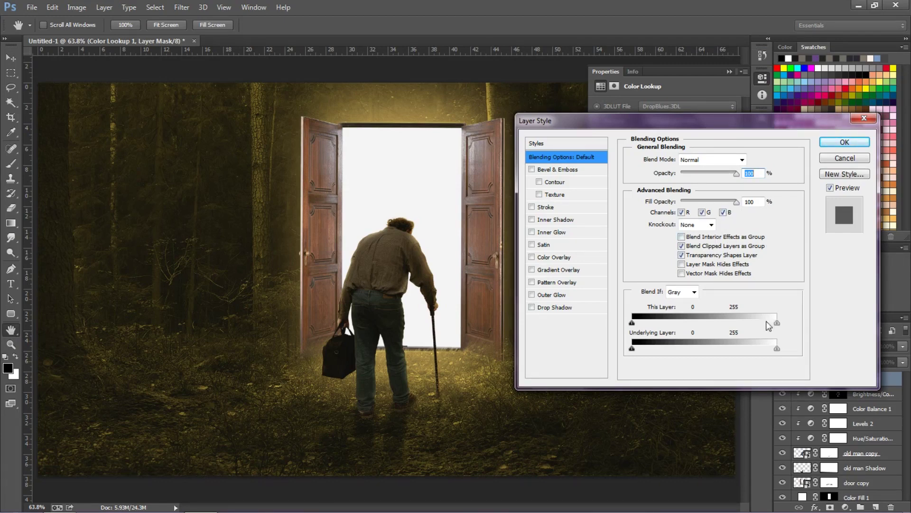
pyautogui.moveTo(619, 317); pyautogui.dragTo(620, 317)
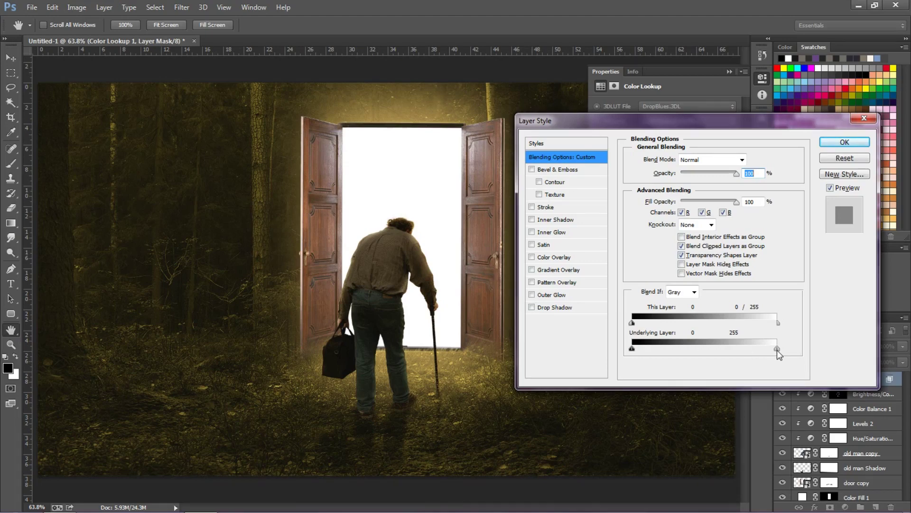
pyautogui.moveTo(629, 350); pyautogui.dragTo(615, 352)
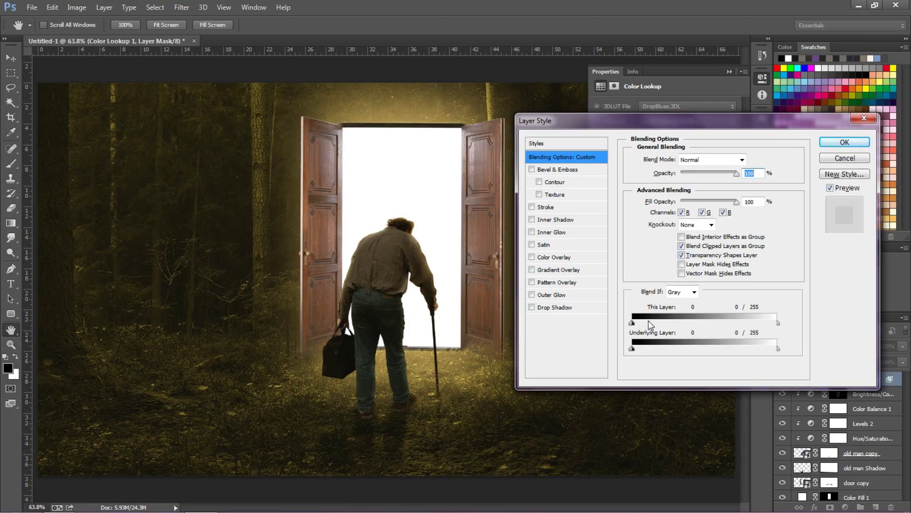
pyautogui.press('Return')
# Step: Duplicate the Color Lookup layer, switch the copy's 3DLUT file to Candlelight.CUBE and set its opacity to 50%
pyautogui.hotkey('ctrl', 'j')
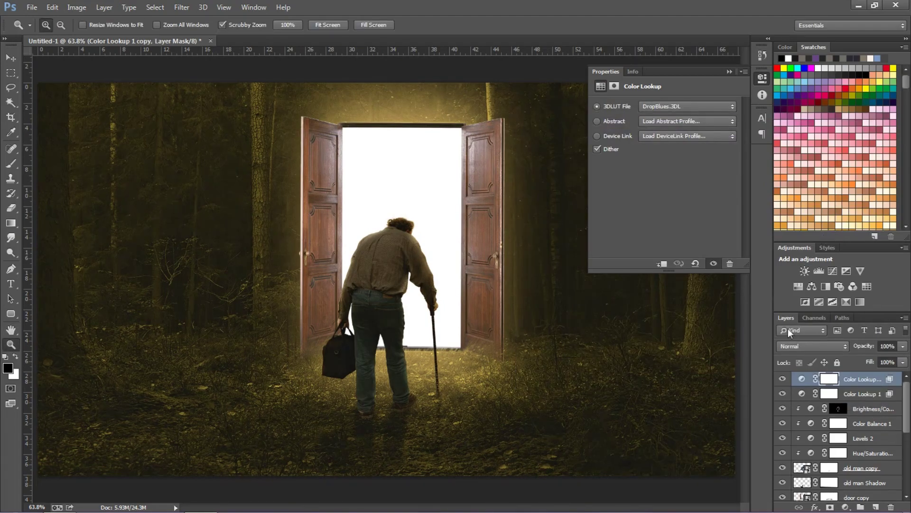
pyautogui.click(801, 378)
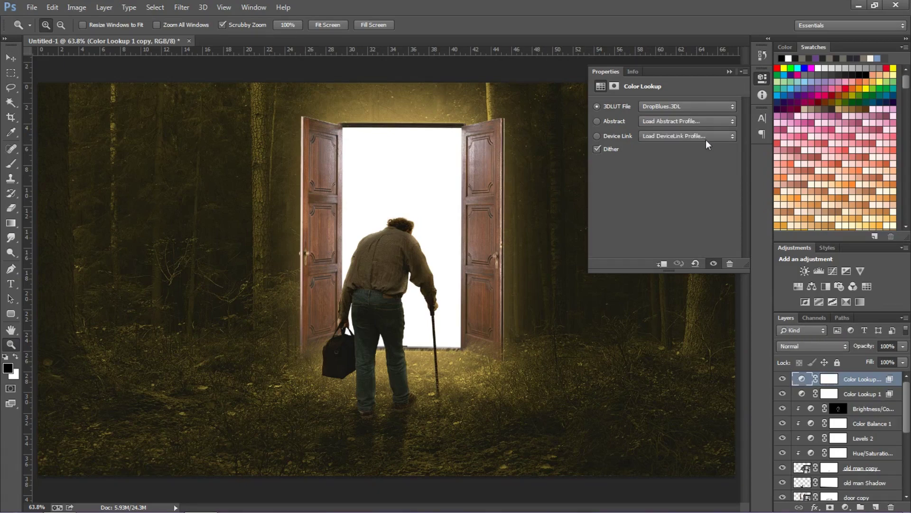
pyautogui.click(673, 107)
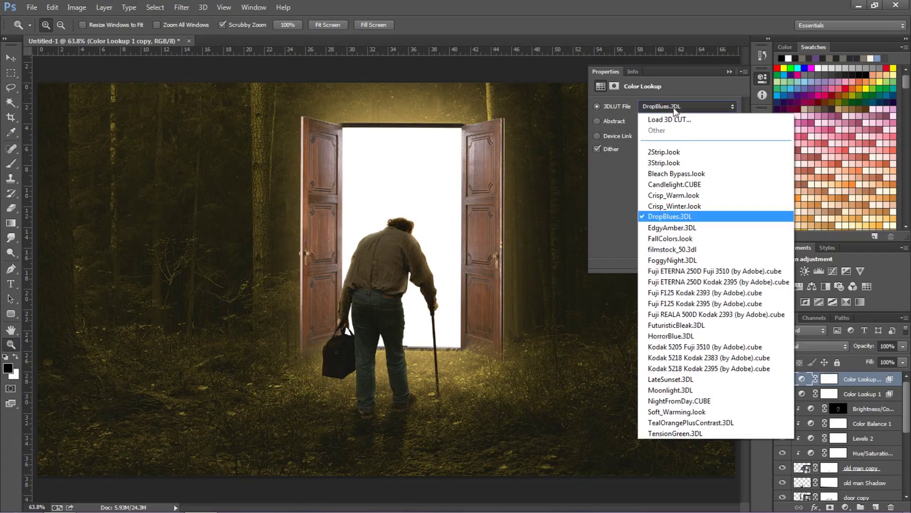
pyautogui.click(717, 185)
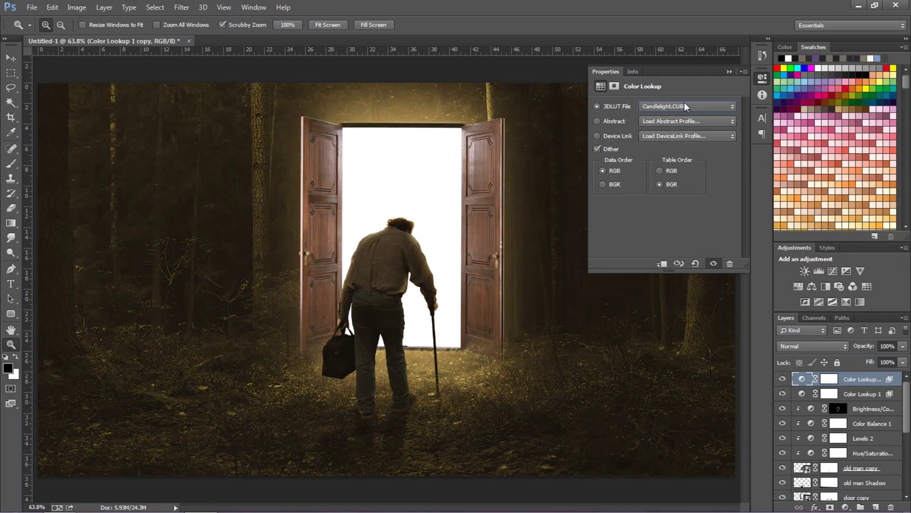
pyautogui.click(729, 71)
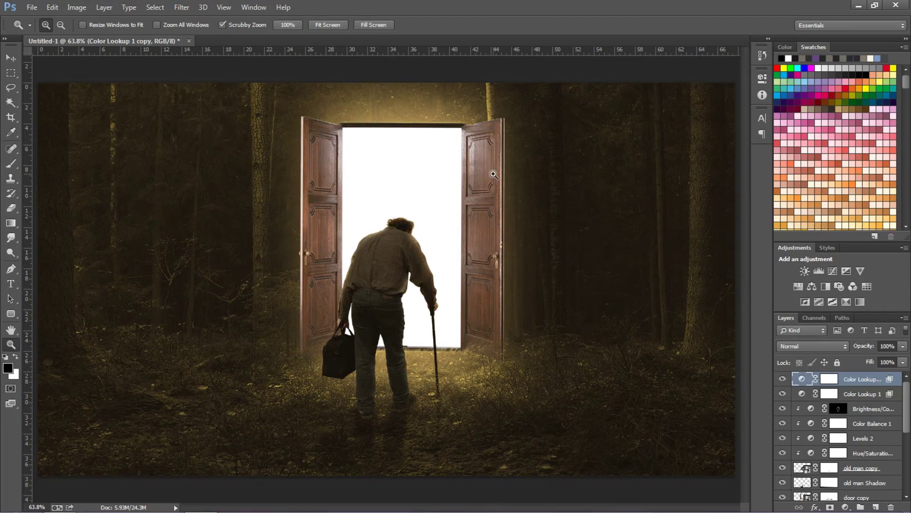
pyautogui.moveTo(905, 345); pyautogui.dragTo(875, 361)
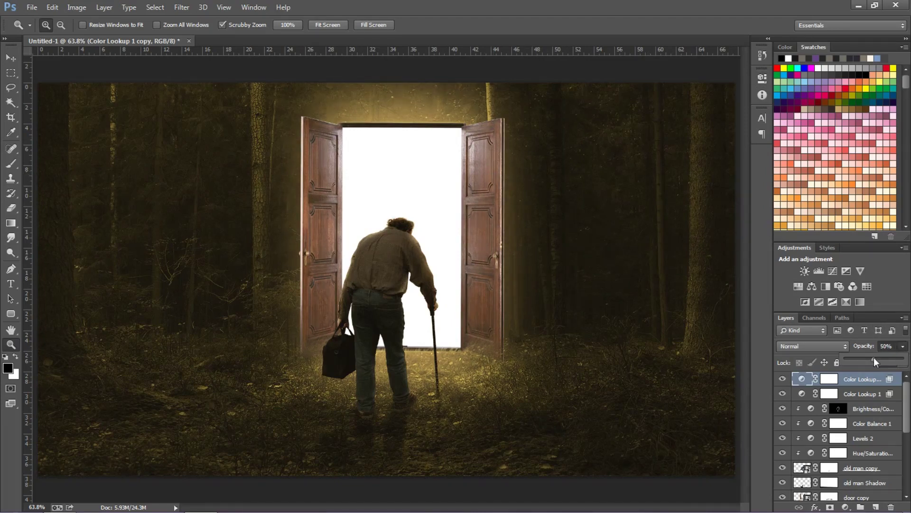
# Step: Set the opacity of the masked Color Fill 1's Drop Shadow layer to 59%
pyautogui.moveTo(907, 413); pyautogui.dragTo(907, 441)
pyautogui.click(854, 475)
pyautogui.click(854, 474)
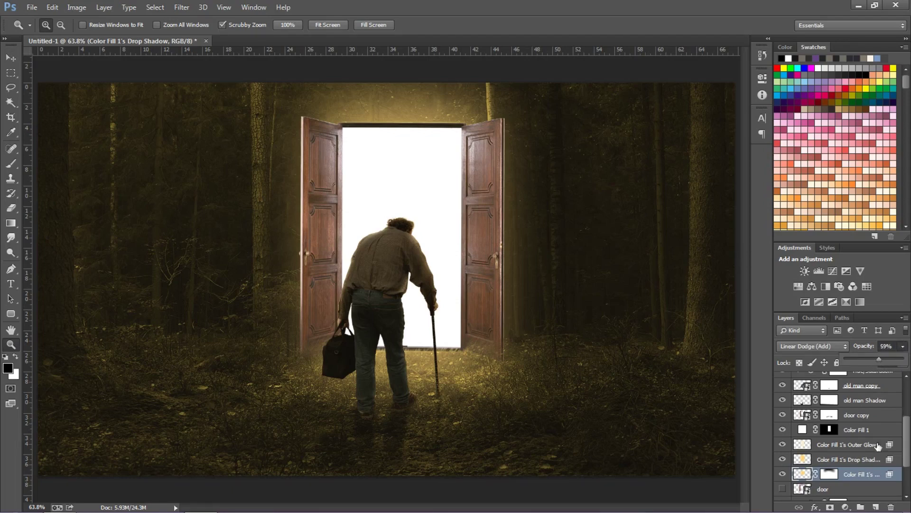
pyautogui.click(907, 385)
pyautogui.scroll(-5, 855, 421)
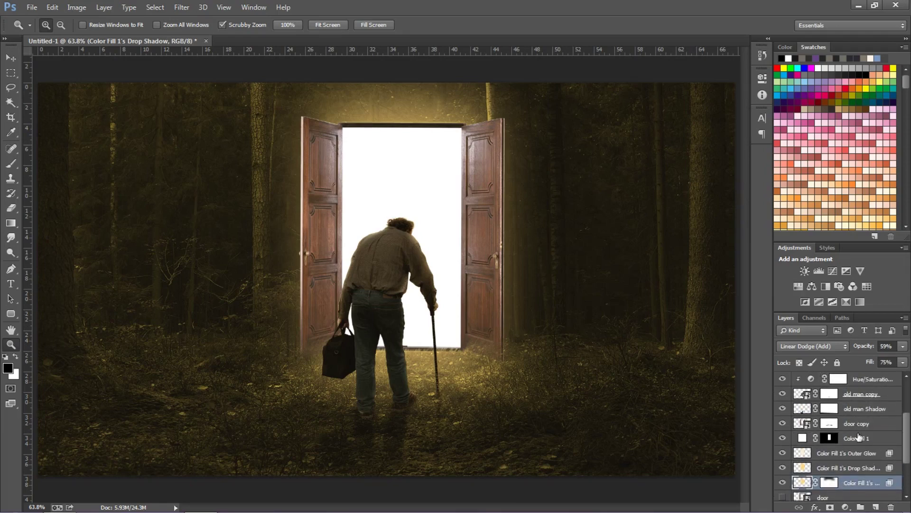
# Step: Clip a Hue/Saturation adjustment to the door copy layer and colorize it with hue 45 and saturation 46
pyautogui.click(852, 424)
pyautogui.scroll(1, 840, 475)
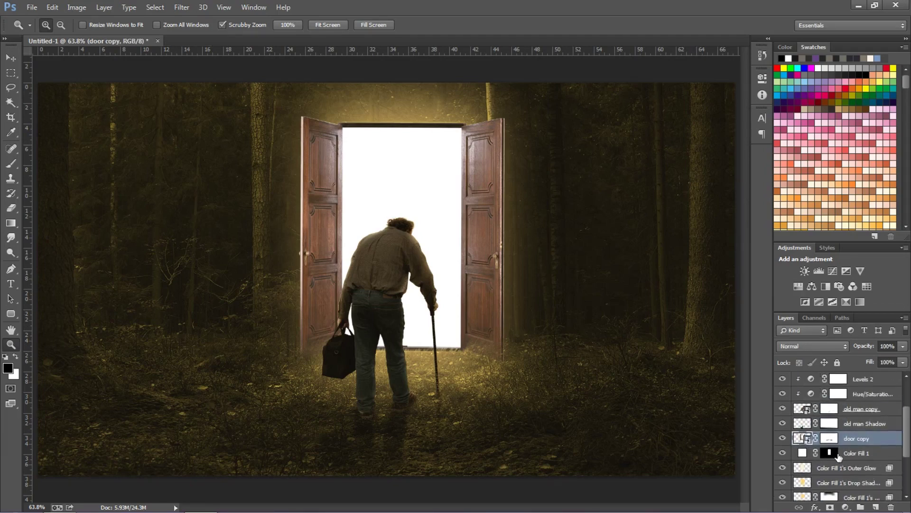
pyautogui.click(846, 506)
pyautogui.click(807, 366)
pyautogui.click(664, 264)
pyautogui.moveTo(665, 172); pyautogui.dragTo(637, 171)
pyautogui.click(648, 211)
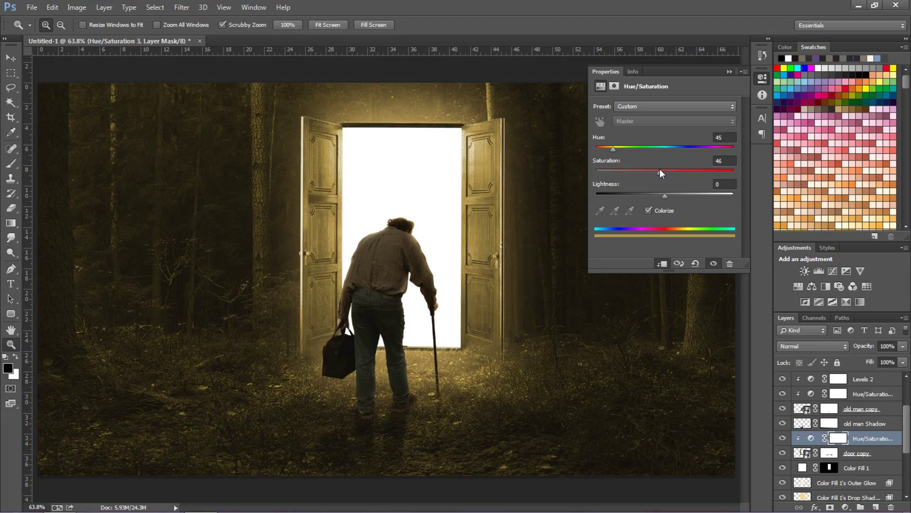
pyautogui.click(729, 72)
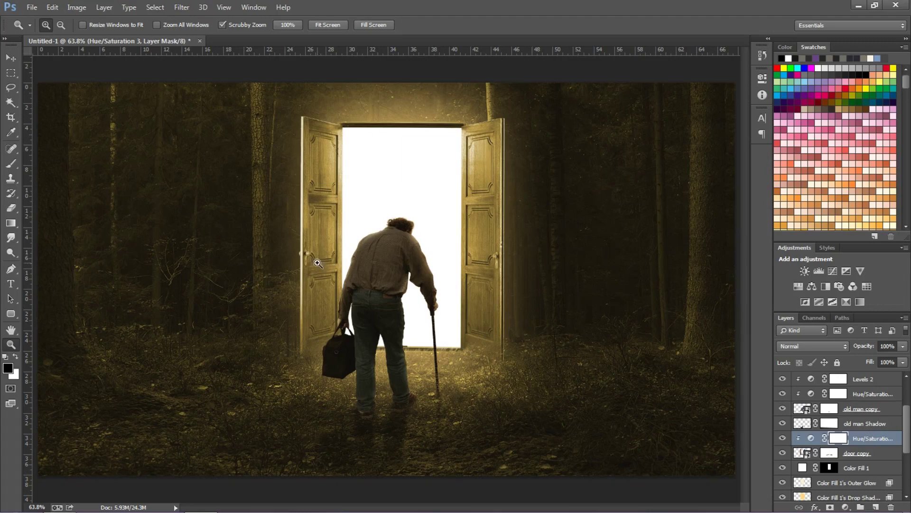
pyautogui.scroll(-1, 861, 439)
pyautogui.click(850, 456)
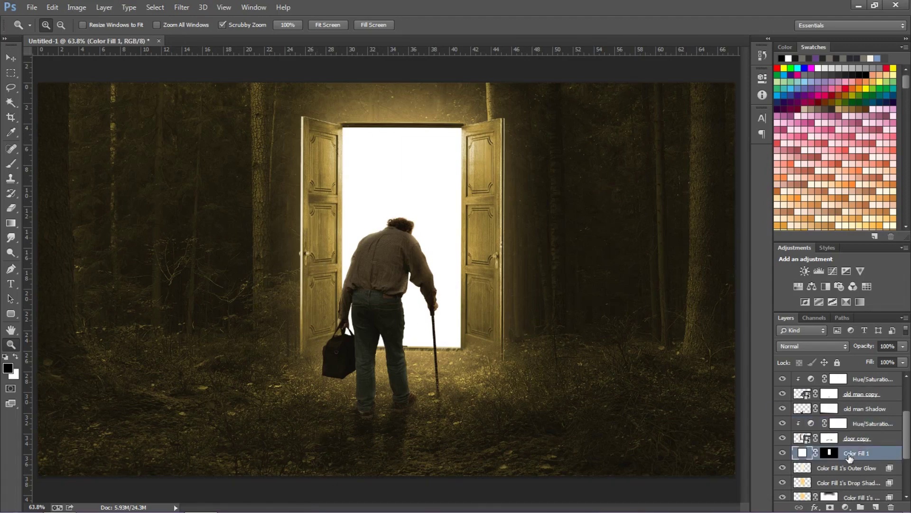
pyautogui.click(814, 507)
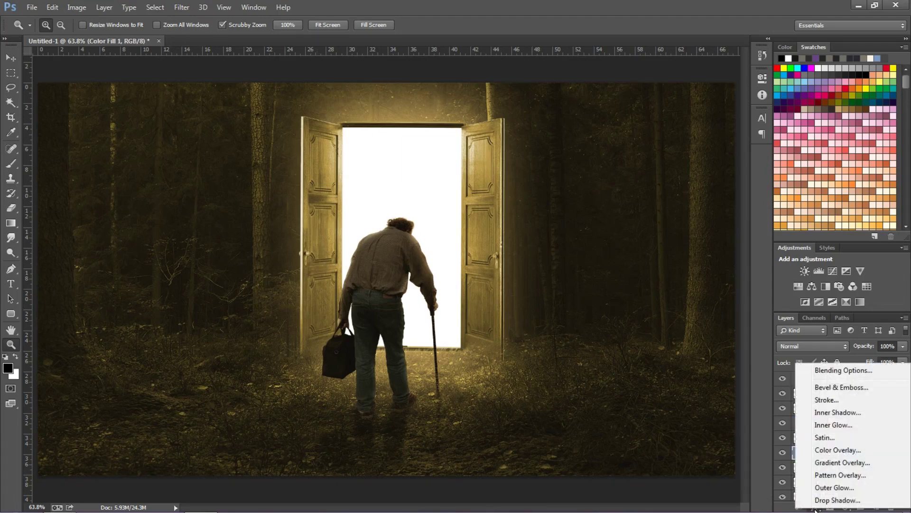
pyautogui.click(815, 509)
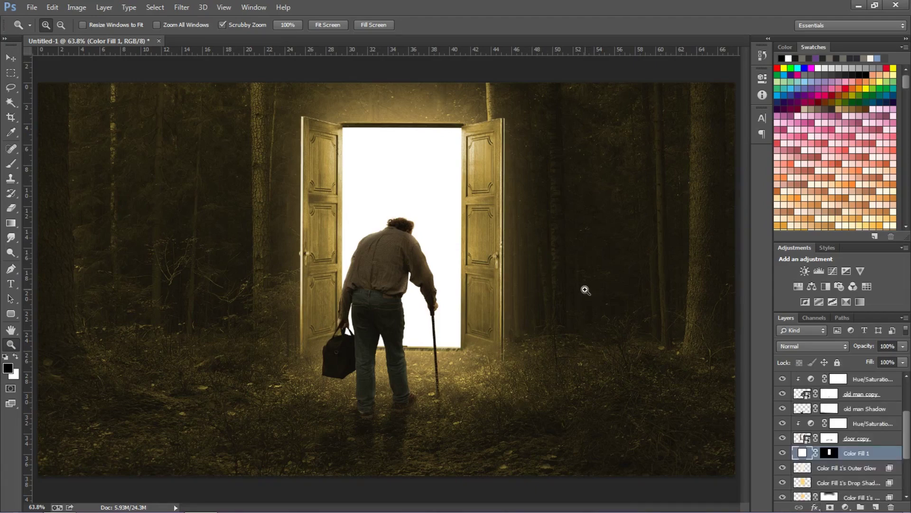
pyautogui.moveTo(585, 290); pyautogui.dragTo(415, 313)
pyautogui.press('Tab')
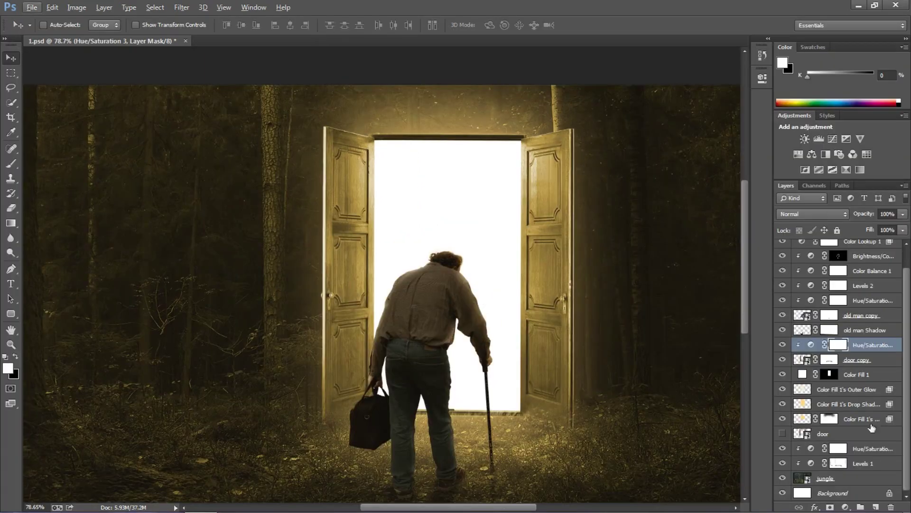
# Step: Create a new layer above the door's Hue/Saturation adjustment and clip it to the door copy layer
pyautogui.click(857, 346)
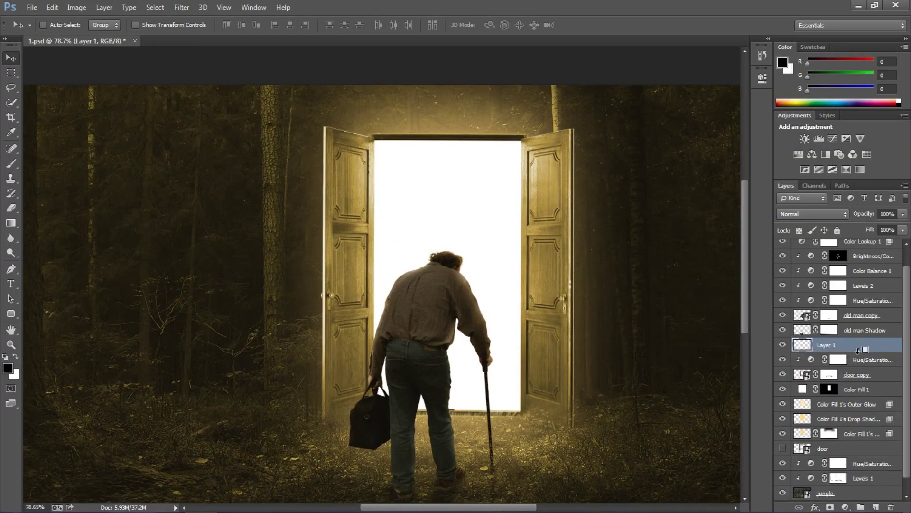
pyautogui.keyDown('alt'); pyautogui.click(857, 349); pyautogui.keyUp('alt')
pyautogui.scroll(1, 328, 300)
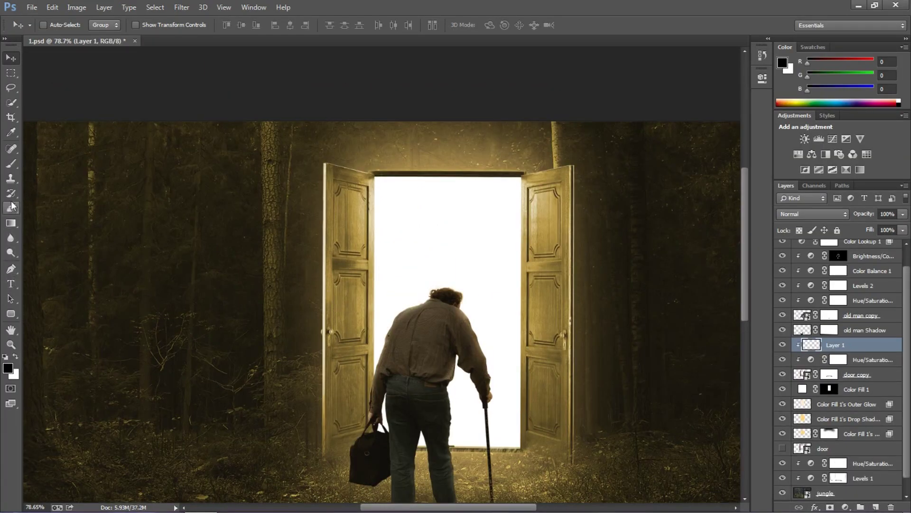
# Step: Paint over the bright outer edge of the left door panel on Layer 1 with a 13 px black brush at 15% opacity
pyautogui.press('b')
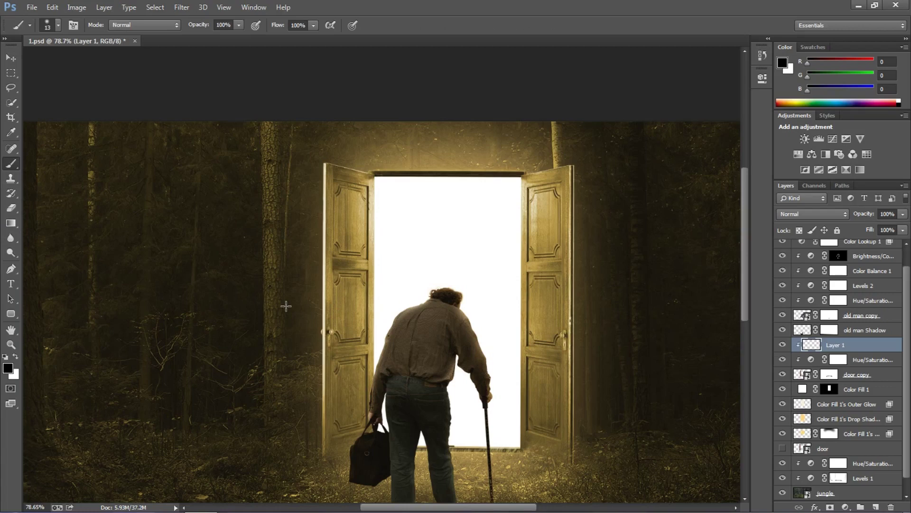
pyautogui.scroll(4, 321, 237)
pyautogui.scroll(5, 331, 259)
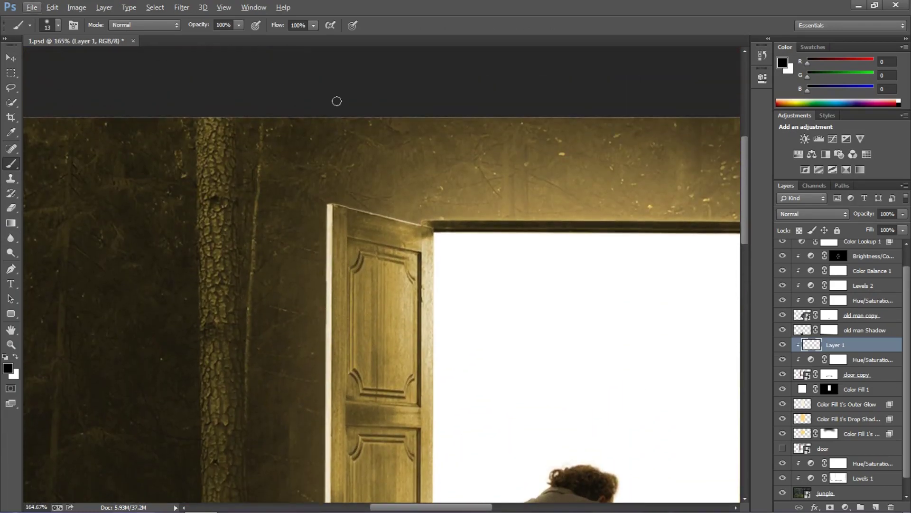
pyautogui.click(239, 25)
pyautogui.click(188, 38)
pyautogui.moveTo(329, 204)
pyautogui.mouseDown()
pyautogui.moveTo(328, 373)
pyautogui.moveTo(400, 165)
pyautogui.moveTo(396, 288)
pyautogui.moveTo(385, 310)
pyautogui.moveTo(399, 188)
pyautogui.moveTo(407, 346)
pyautogui.moveTo(452, 237)
pyautogui.mouseUp()
pyautogui.moveTo(459, 164)
pyautogui.mouseDown()
pyautogui.moveTo(449, 307)
pyautogui.moveTo(465, 364)
pyautogui.mouseUp()
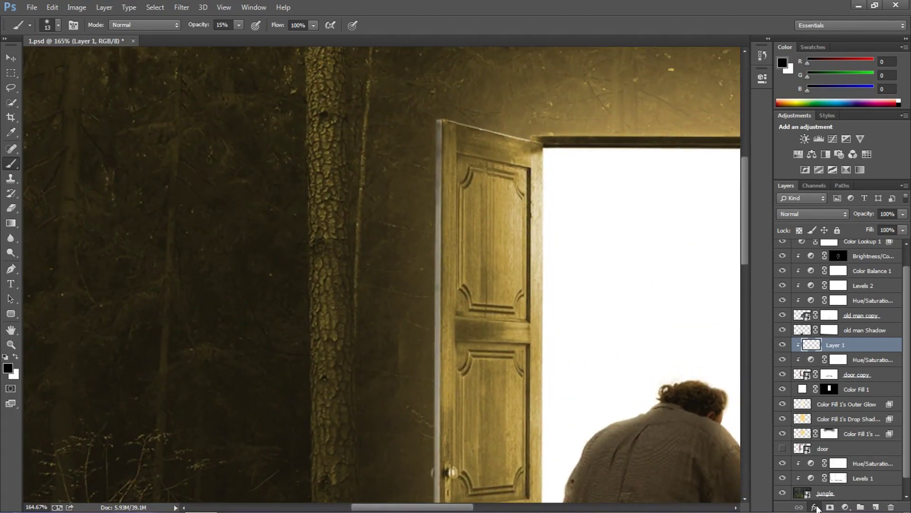
# Step: Apply a Color Overlay to Layer 1 using a colour sampled from the left door panel's wood
pyautogui.click(815, 507)
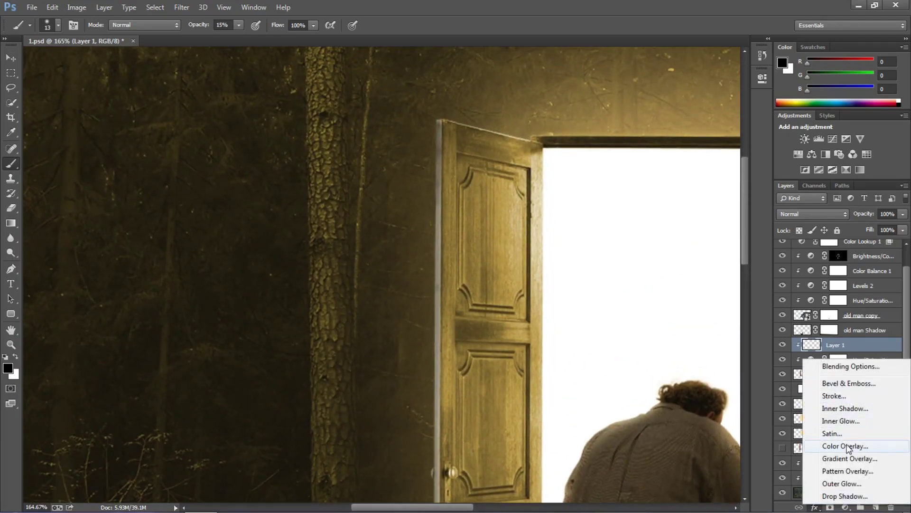
pyautogui.click(847, 449)
pyautogui.moveTo(612, 72); pyautogui.dragTo(693, 72)
pyautogui.click(799, 111)
pyautogui.click(465, 221)
pyautogui.click(744, 325)
pyautogui.press('Return')
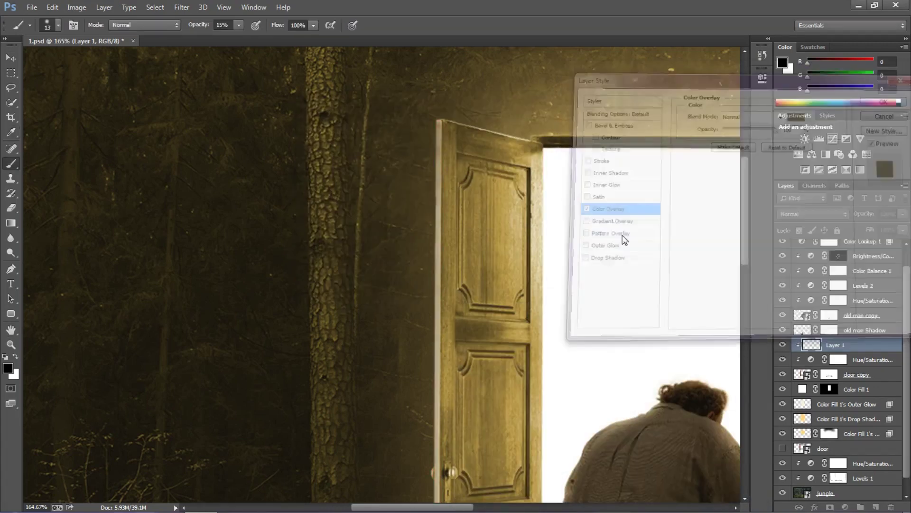
# Step: Add a layer mask to Layer 1 and brush black at 33 px and 15% opacity along the left door's outer edge
pyautogui.scroll(-6, 577, 295)
pyautogui.scroll(-3, 578, 321)
pyautogui.scroll(1, 536, 332)
pyautogui.scroll(4, 501, 345)
pyautogui.click(830, 507)
pyautogui.press('x')
pyautogui.rightClick(476, 361)
pyautogui.moveTo(536, 389); pyautogui.dragTo(542, 389)
pyautogui.click(13, 167)
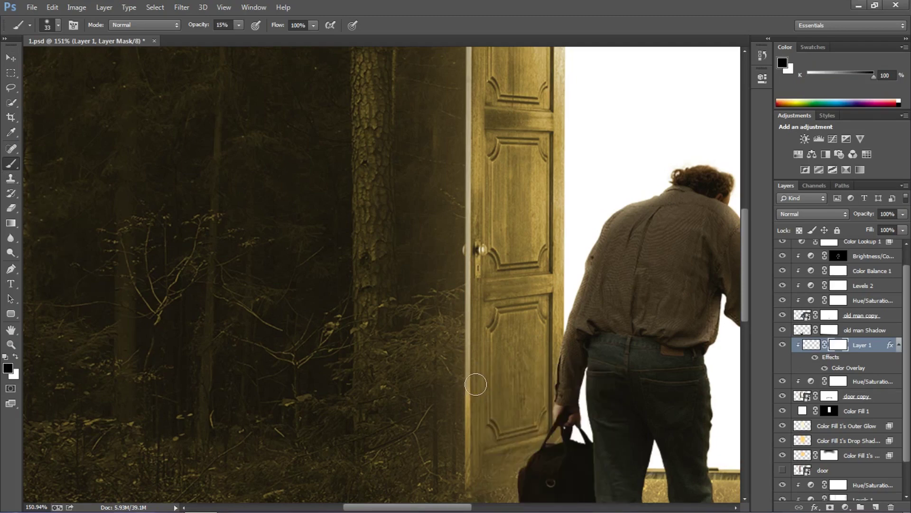
pyautogui.moveTo(488, 62); pyautogui.dragTo(472, 372)
# Step: Create a new layer above Layer 1 and clip it to the door copy layer
pyautogui.scroll(7, 471, 332)
pyautogui.scroll(-6, 555, 342)
pyautogui.moveTo(593, 359); pyautogui.dragTo(528, 255)
pyautogui.scroll(-3, 560, 290)
pyautogui.hotkey('ctrl', 'shift', 'alt', 'n')
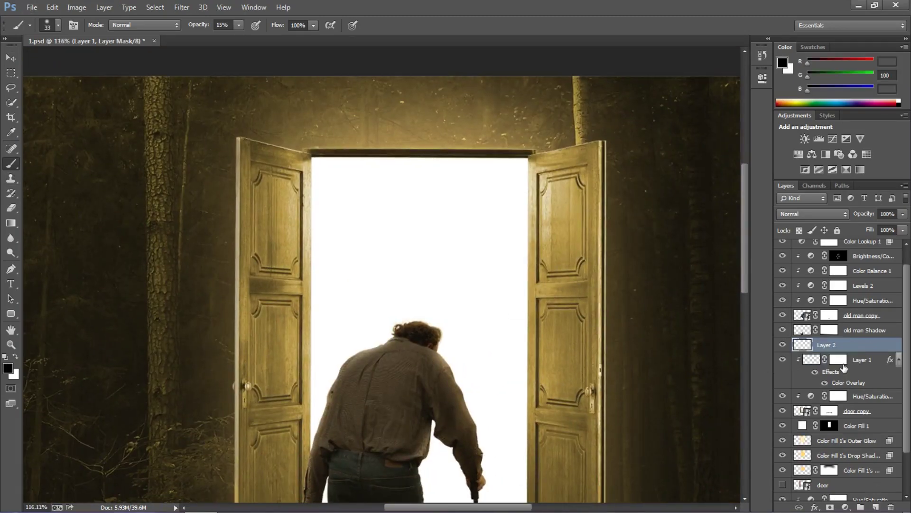
pyautogui.keyDown('alt'); pyautogui.click(850, 350); pyautogui.keyUp('alt')
# Step: Darken the right door's bright outer edge on Layer 2 with a 10 px black brush at 15% opacity
pyautogui.scroll(1, 607, 250)
pyautogui.rightClick(609, 301)
pyautogui.moveTo(659, 288); pyautogui.dragTo(654, 288)
pyautogui.click(602, 121)
pyautogui.keyDown('shift'); pyautogui.click(601, 411); pyautogui.keyUp('shift')
pyautogui.moveTo(596, 440); pyautogui.dragTo(595, 314)
pyautogui.keyDown('shift'); pyautogui.click(600, 350); pyautogui.keyUp('shift')
pyautogui.moveTo(599, 350); pyautogui.dragTo(599, 251)
pyautogui.scroll(5, 600, 355)
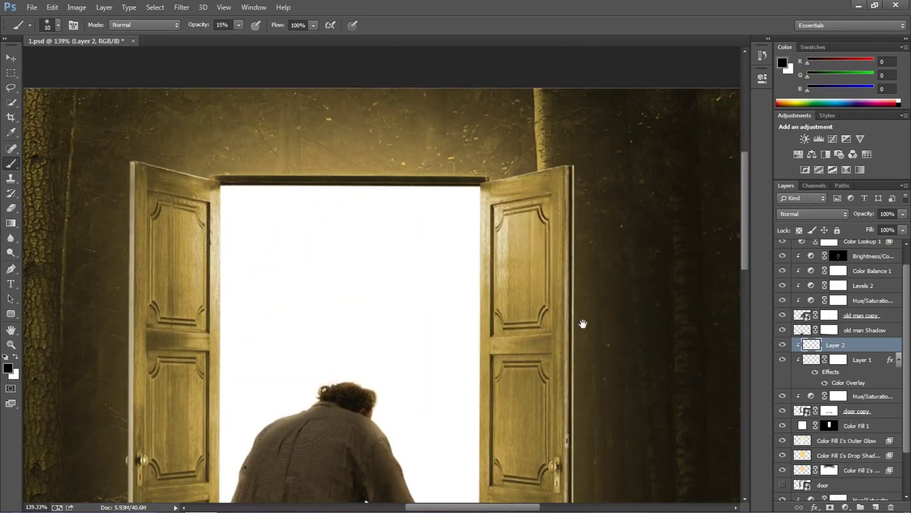
pyautogui.moveTo(583, 330); pyautogui.dragTo(610, 218)
pyautogui.scroll(7, 589, 404)
pyautogui.scroll(-3, 627, 437)
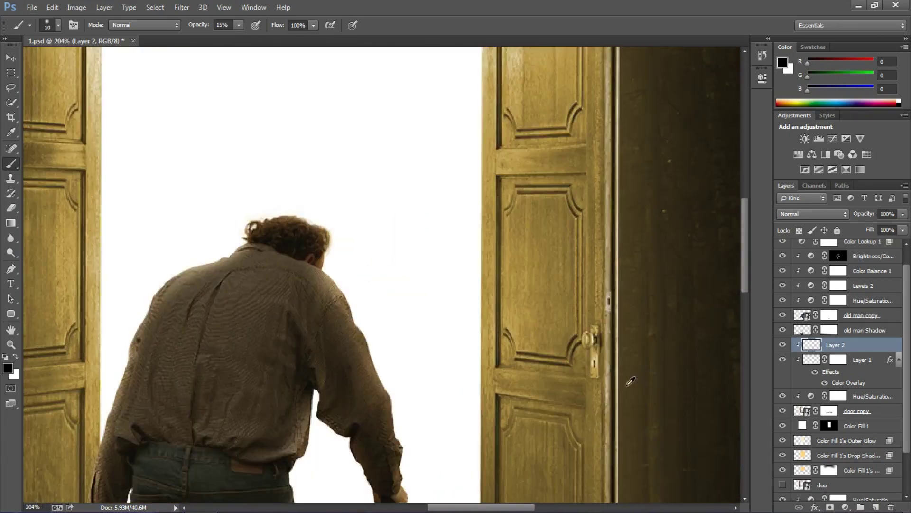
pyautogui.scroll(4, 592, 219)
pyautogui.scroll(-5, 590, 258)
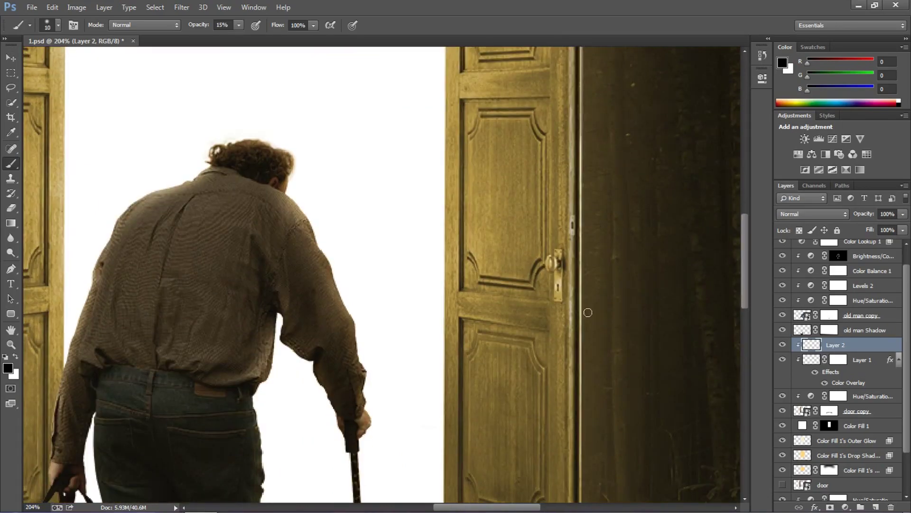
pyautogui.scroll(-5, 617, 190)
pyautogui.scroll(5, 627, 138)
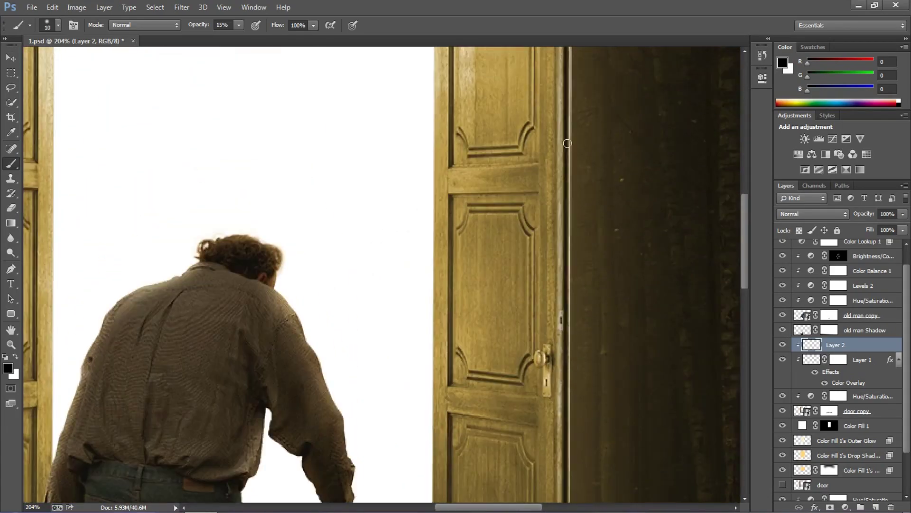
# Step: Create a new layer above Layer 2 and paint white along the underside of the door frame's top bar with a 10 px brush at 15% opacity
pyautogui.keyDown('alt'); pyautogui.scroll(-3, 590, 277); pyautogui.keyUp('alt')
pyautogui.keyDown('alt'); pyautogui.scroll(-2, 546, 256); pyautogui.keyUp('alt')
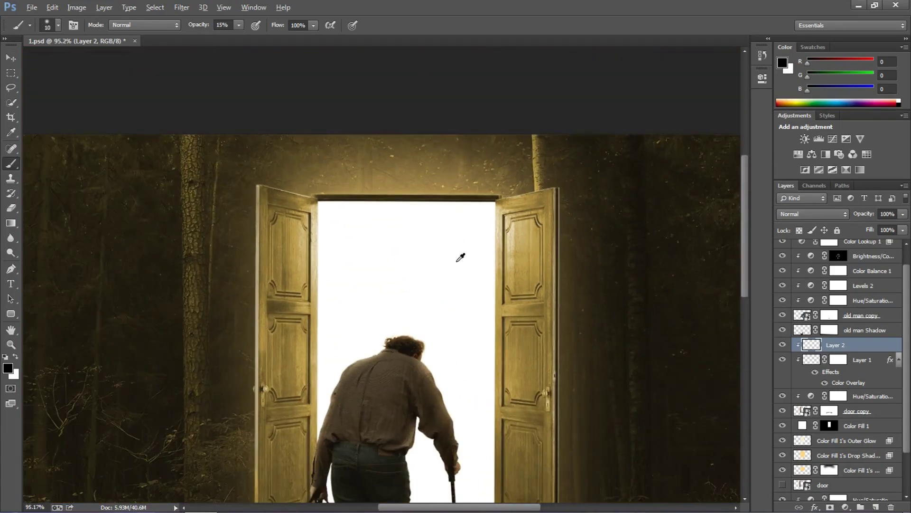
pyautogui.click(875, 507)
pyautogui.keyDown('alt'); pyautogui.scroll(4, 456, 201); pyautogui.keyUp('alt')
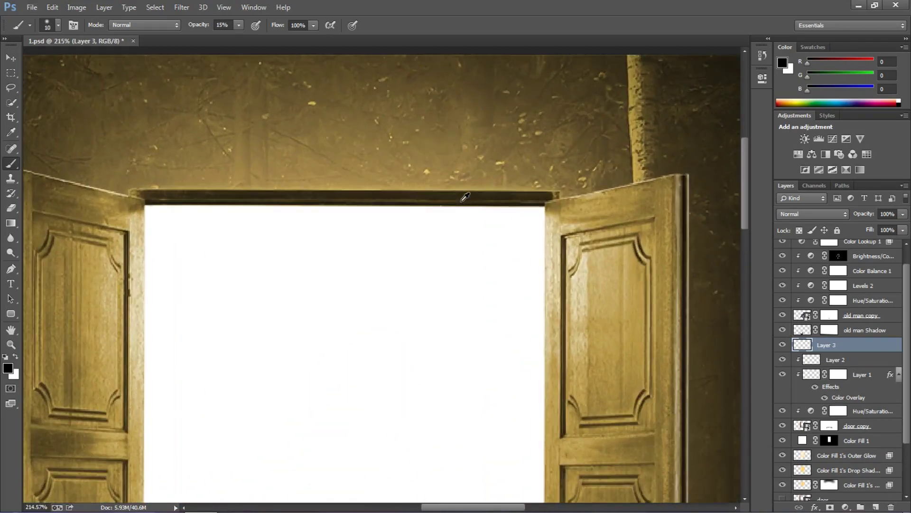
pyautogui.press('x')
pyautogui.keyDown('shift'); pyautogui.click(147, 204); pyautogui.keyUp('shift')
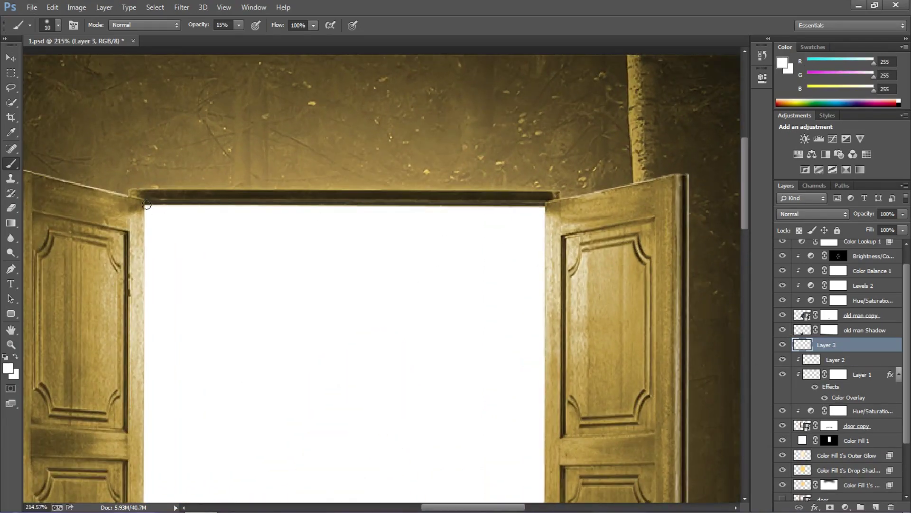
pyautogui.keyDown('shift'); pyautogui.click(544, 202); pyautogui.keyUp('shift')
pyautogui.keyDown('shift'); pyautogui.click(149, 204); pyautogui.keyUp('shift')
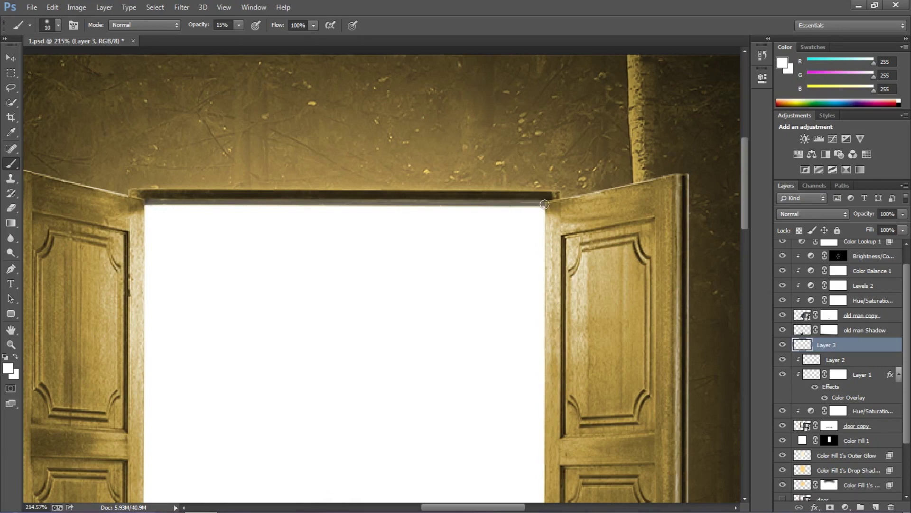
# Step: Paint thin white light along the right door panel's inner edge down to the ground on Layer 3
pyautogui.keyDown('shift'); pyautogui.click(663, 177); pyautogui.keyUp('shift')
pyautogui.scroll(-5, 542, 266)
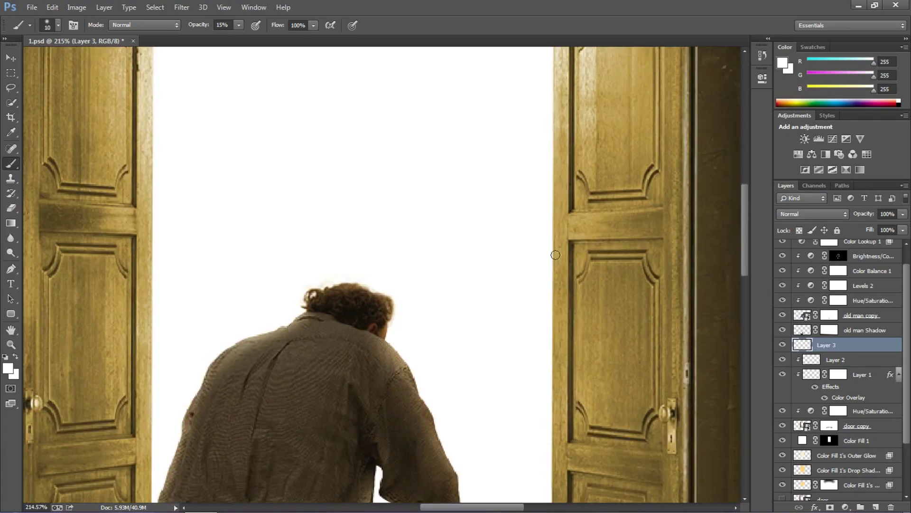
pyautogui.scroll(-8, 553, 335)
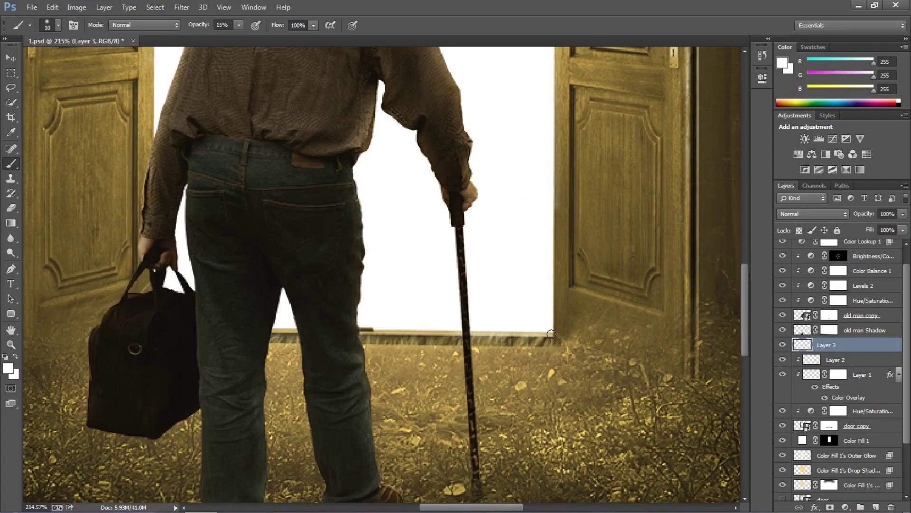
pyautogui.keyDown('shift'); pyautogui.click(553, 90); pyautogui.keyUp('shift')
pyautogui.moveTo(572, 51)
pyautogui.mouseDown()
pyautogui.moveTo(565, 267)
pyautogui.moveTo(555, 244)
pyautogui.moveTo(555, 42)
pyautogui.mouseUp()
pyautogui.keyDown('shift'); pyautogui.click(541, 82); pyautogui.keyUp('shift')
pyautogui.scroll(7, 546, 85)
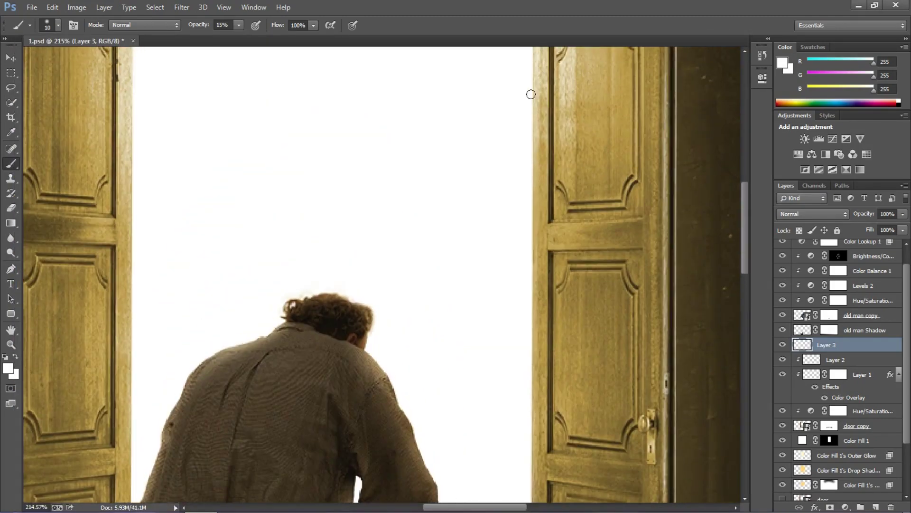
# Step: Widen the white glow along the right door's inner side on Layer 3 with a 54 px brush at 15% opacity
pyautogui.moveTo(530, 269); pyautogui.dragTo(550, 206)
pyautogui.rightClick(549, 206)
pyautogui.moveTo(613, 236); pyautogui.dragTo(620, 236)
pyautogui.moveTo(531, 156)
pyautogui.mouseDown()
pyautogui.moveTo(529, 401)
pyautogui.moveTo(560, 237)
pyautogui.moveTo(559, 421)
pyautogui.mouseUp()
pyautogui.moveTo(581, 382); pyautogui.dragTo(600, 203)
pyautogui.moveTo(574, 285)
pyautogui.mouseDown()
pyautogui.moveTo(572, 413)
pyautogui.moveTo(557, 473)
pyautogui.moveTo(575, 203)
pyautogui.mouseUp()
pyautogui.moveTo(628, 156); pyautogui.dragTo(653, 261)
pyautogui.moveTo(605, 304); pyautogui.dragTo(594, 76)
pyautogui.moveTo(659, 243); pyautogui.dragTo(655, 414)
pyautogui.moveTo(595, 373); pyautogui.dragTo(621, 31)
pyautogui.moveTo(631, 190); pyautogui.dragTo(631, 300)
pyautogui.scroll(-5, 586, 318)
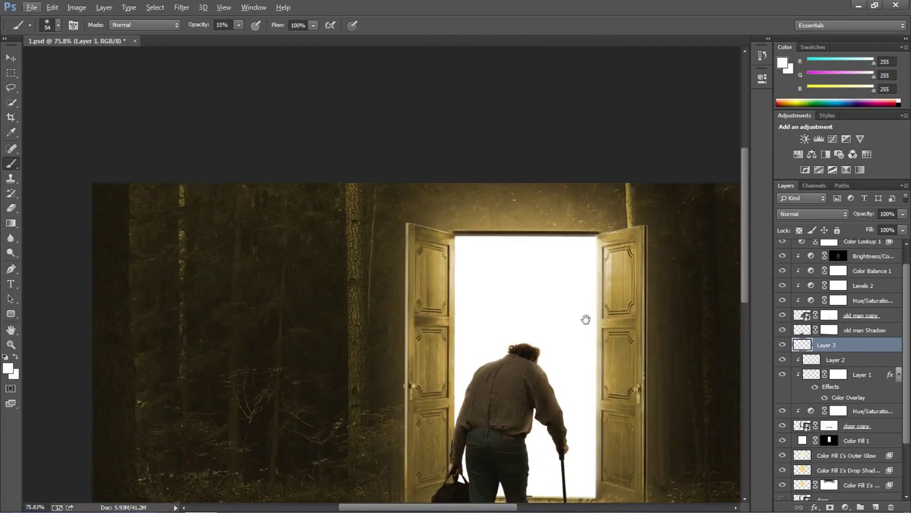
# Step: Paint a soft white glow along the left door's inner edge on Layer 3 with the 54 px brush
pyautogui.scroll(6, 569, 332)
pyautogui.moveTo(570, 359)
pyautogui.mouseDown()
pyautogui.moveTo(494, 372)
pyautogui.moveTo(565, 360)
pyautogui.moveTo(571, 246)
pyautogui.moveTo(323, 373)
pyautogui.mouseUp()
pyautogui.hscroll(-4, 326, 351)
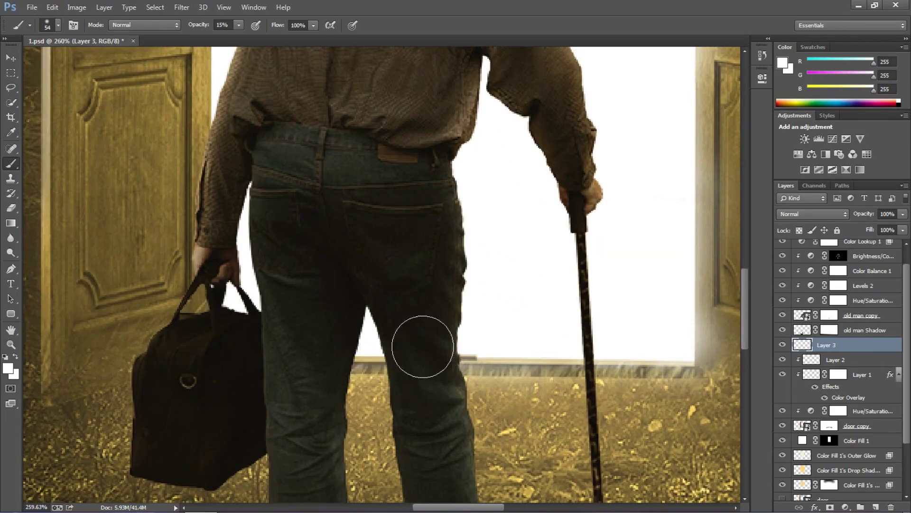
pyautogui.scroll(8, 378, 247)
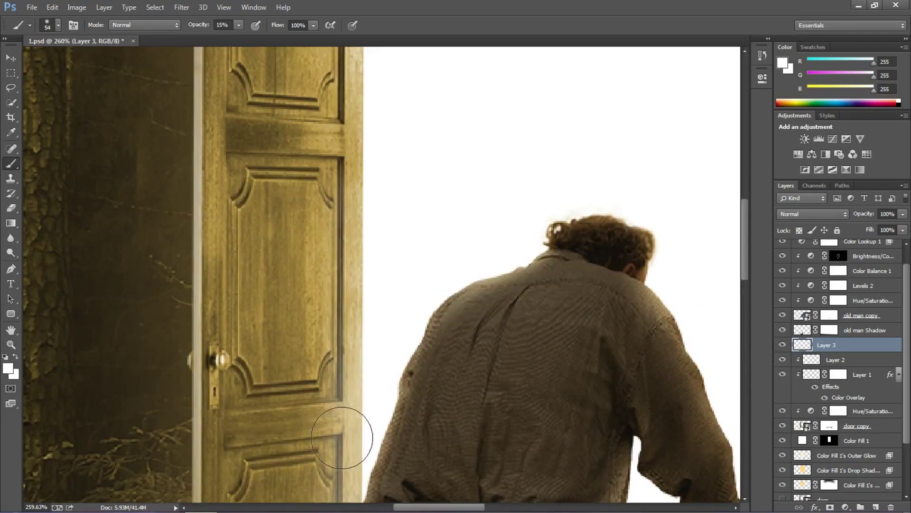
pyautogui.moveTo(342, 437); pyautogui.dragTo(357, 111)
pyautogui.moveTo(381, 156); pyautogui.dragTo(388, 245)
pyautogui.moveTo(375, 371)
pyautogui.mouseDown()
pyautogui.moveTo(382, 151)
pyautogui.moveTo(370, 440)
pyautogui.mouseUp()
pyautogui.moveTo(381, 98); pyautogui.dragTo(391, 306)
pyautogui.moveTo(392, 216)
pyautogui.mouseDown()
pyautogui.moveTo(381, 429)
pyautogui.moveTo(377, 347)
pyautogui.mouseUp()
pyautogui.moveTo(406, 131)
pyautogui.mouseDown()
pyautogui.moveTo(568, 141)
pyautogui.moveTo(383, 135)
pyautogui.mouseUp()
pyautogui.moveTo(349, 132)
pyautogui.mouseDown()
pyautogui.moveTo(613, 133)
pyautogui.moveTo(301, 152)
pyautogui.mouseUp()
pyautogui.moveTo(303, 221); pyautogui.dragTo(477, 195)
pyautogui.moveTo(472, 103)
pyautogui.mouseDown()
pyautogui.moveTo(386, 114)
pyautogui.moveTo(400, 405)
pyautogui.mouseUp()
pyautogui.moveTo(431, 353); pyautogui.dragTo(452, 195)
# Step: Clip Layer 3 to the door copy layer and add a layer mask to it
pyautogui.scroll(-8, 452, 194)
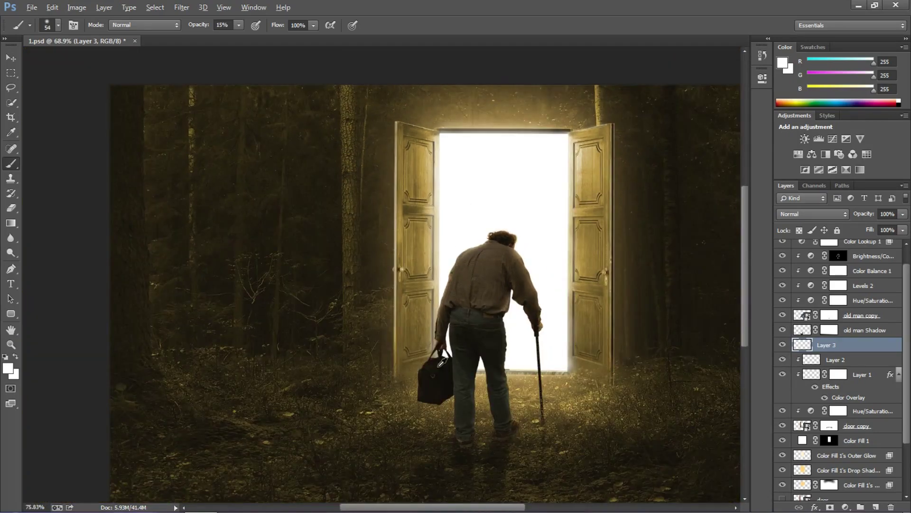
pyautogui.scroll(4, 434, 363)
pyautogui.keyDown('alt'); pyautogui.click(837, 350); pyautogui.keyUp('alt')
pyautogui.moveTo(603, 361); pyautogui.dragTo(548, 381)
pyautogui.click(830, 507)
# Step: Soften the white glow on both door panels by painting black on Layer 3's mask with the 54 px brush at 15% opacity
pyautogui.scroll(-3, 619, 380)
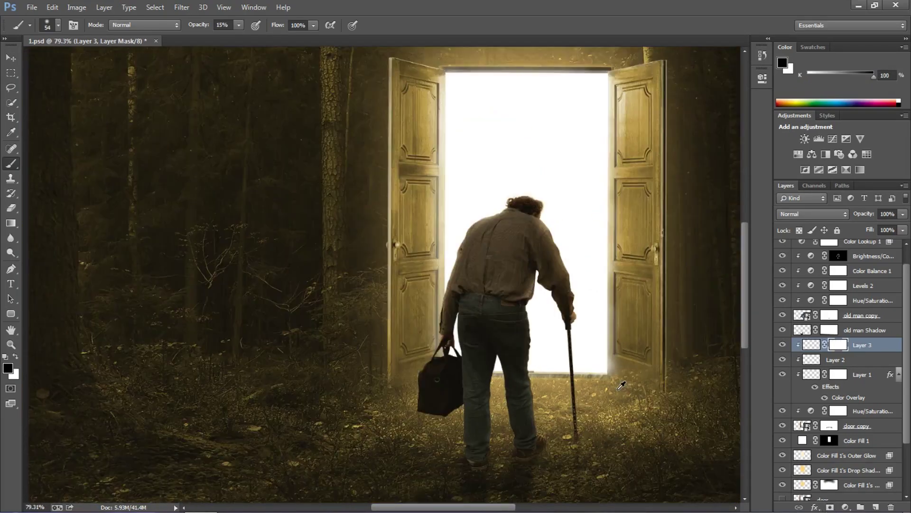
pyautogui.scroll(3, 623, 366)
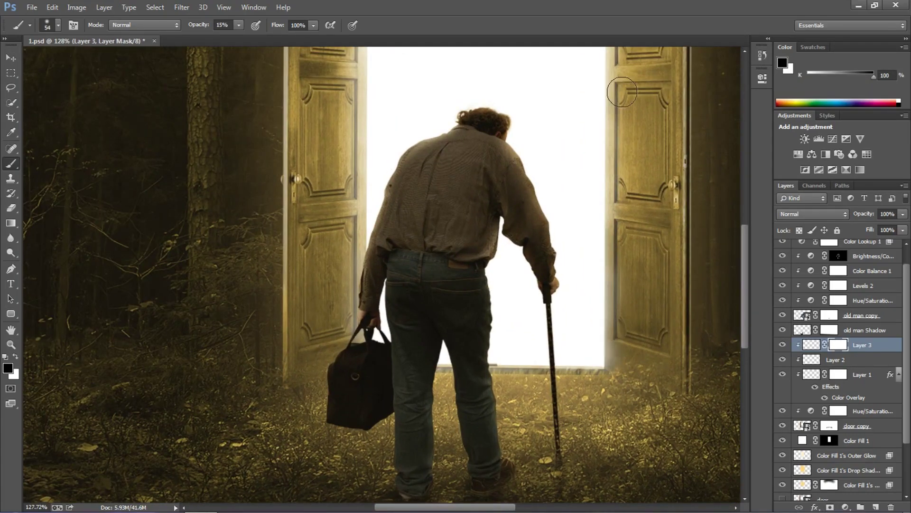
pyautogui.scroll(5, 612, 356)
pyautogui.hscroll(1, 612, 356)
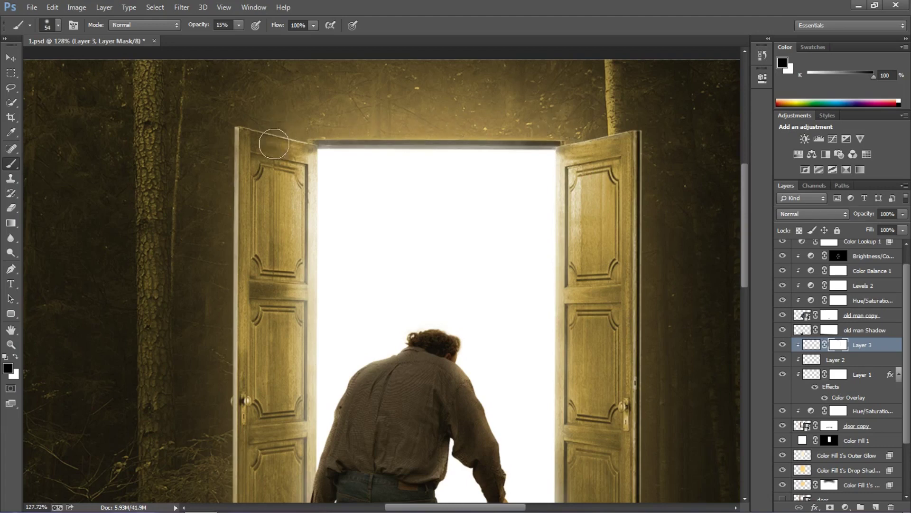
pyautogui.scroll(-4, 290, 389)
pyautogui.hscroll(-1, 290, 389)
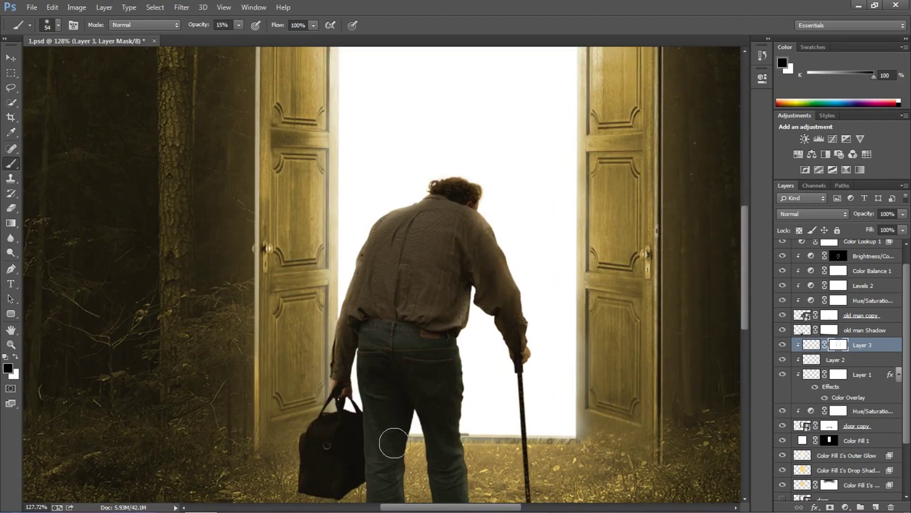
# Step: Create a new layer above Layer 3 and darken the forest and tree trunk beside the left door with a 54 px black brush at 15% opacity
pyautogui.keyDown('alt'); pyautogui.scroll(-2, 394, 443); pyautogui.keyUp('alt')
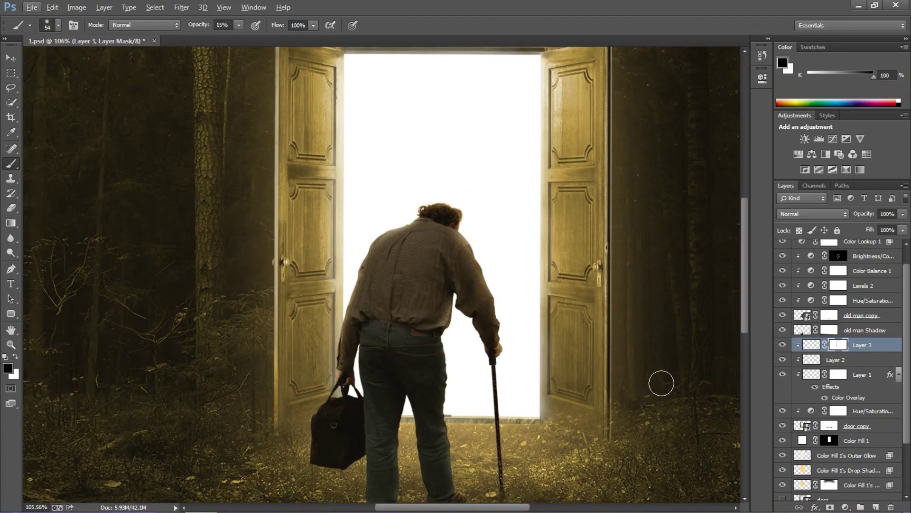
pyautogui.click(876, 507)
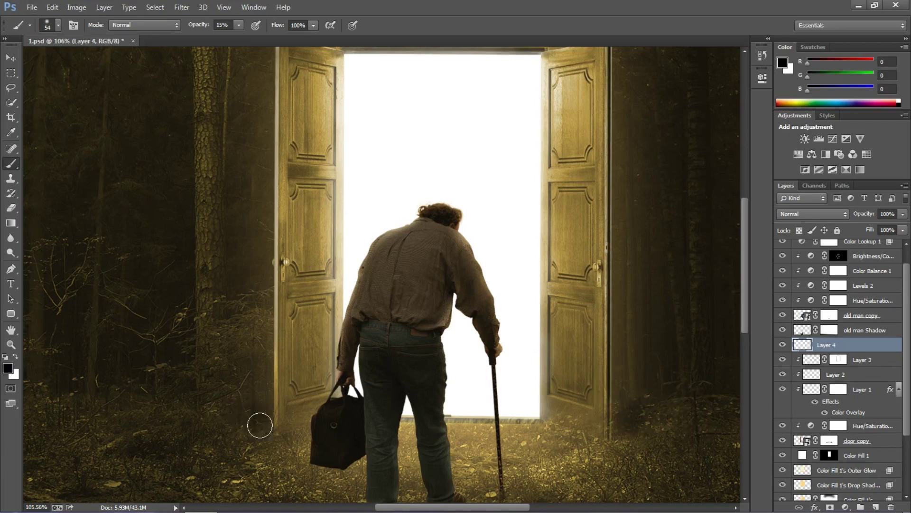
pyautogui.moveTo(228, 237); pyautogui.dragTo(269, 342)
pyautogui.moveTo(257, 170); pyautogui.dragTo(271, 447)
pyautogui.moveTo(257, 93); pyautogui.dragTo(267, 330)
pyautogui.moveTo(271, 437); pyautogui.dragTo(302, 395)
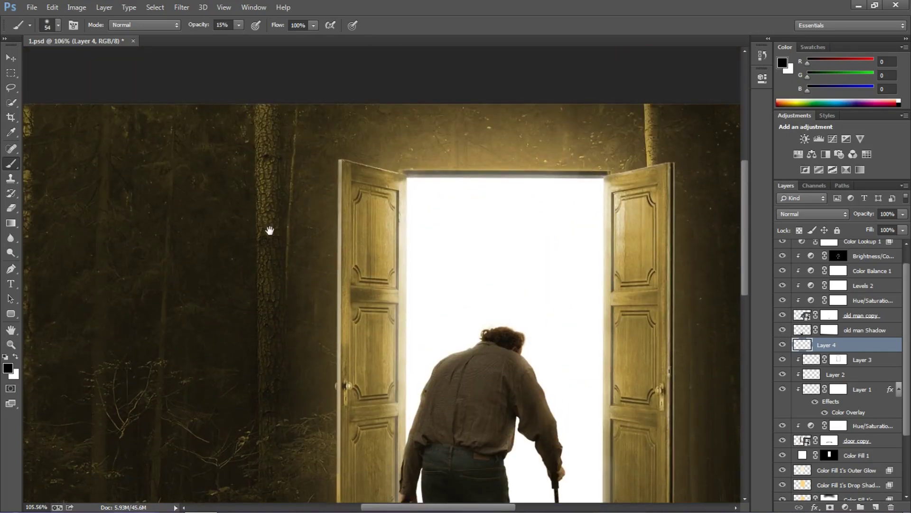
pyautogui.scroll(3, 270, 355)
pyautogui.scroll(-5, 263, 386)
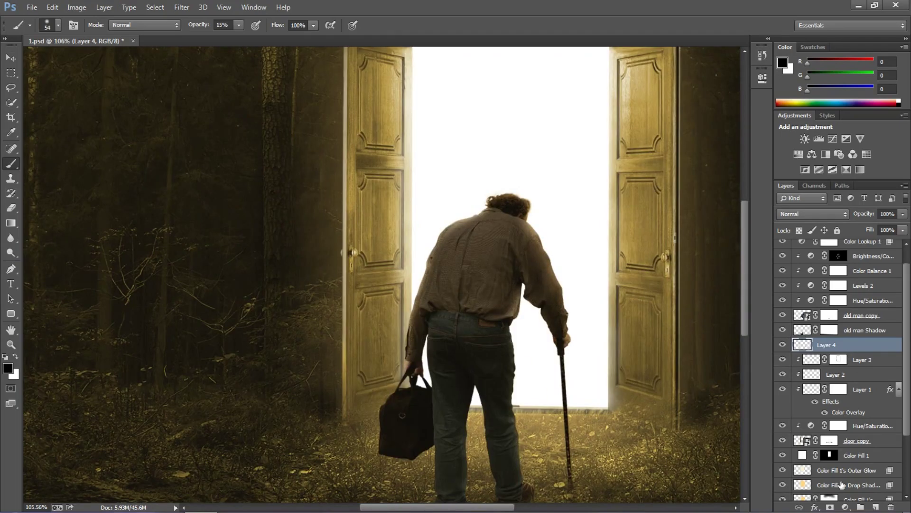
# Step: Add a layer mask to Layer 4 and soften the darkening around the trees beside the left door with the black brush
pyautogui.click(830, 507)
pyautogui.moveTo(723, 430)
pyautogui.mouseDown()
pyautogui.moveTo(547, 407)
pyautogui.moveTo(501, 425)
pyautogui.mouseUp()
pyautogui.moveTo(127, 333); pyautogui.dragTo(285, 395)
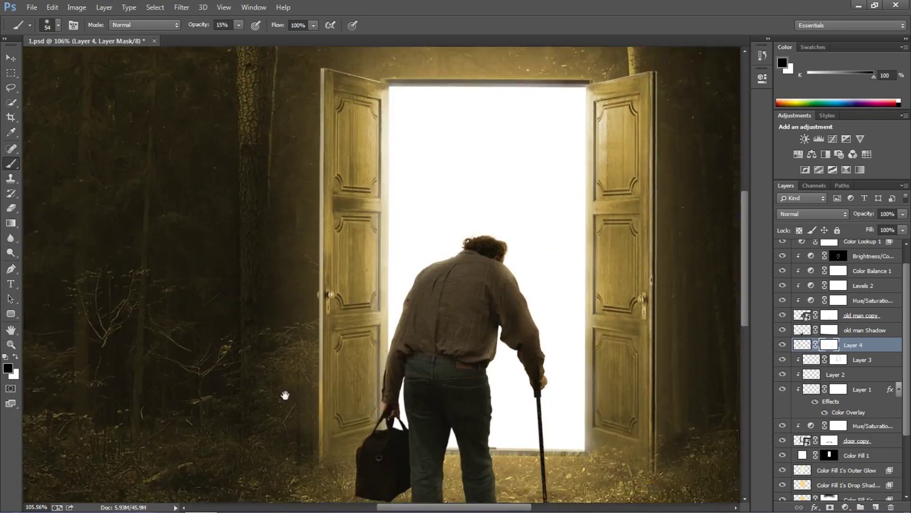
pyautogui.hscroll(3, 577, 411)
pyautogui.hscroll(-8, 428, 387)
pyautogui.scroll(1, 395, 259)
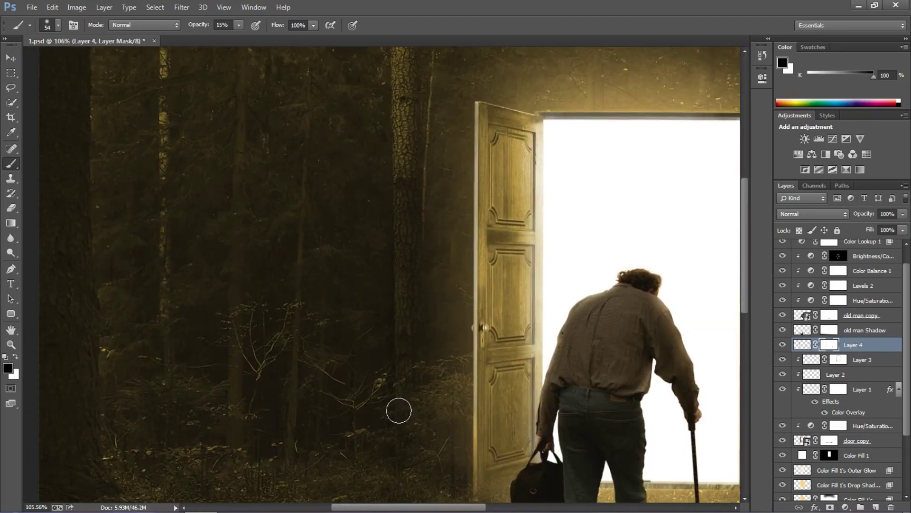
pyautogui.scroll(3, 389, 366)
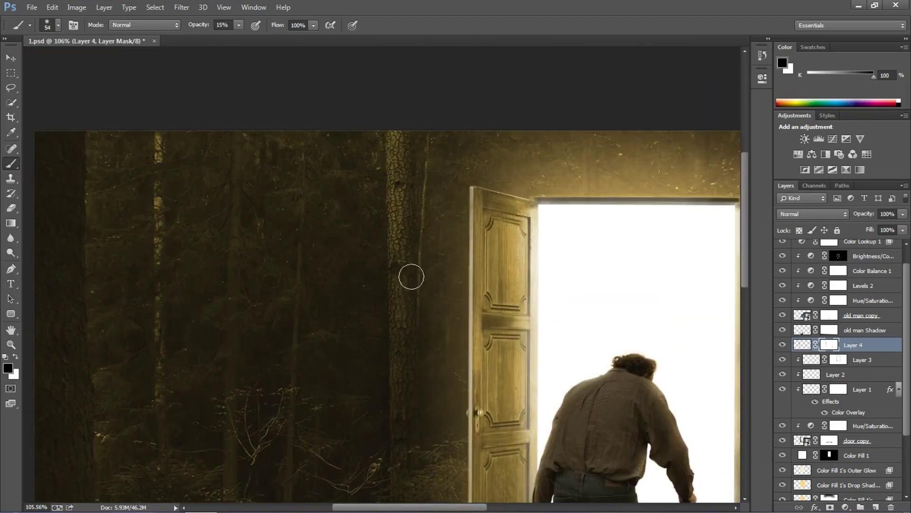
pyautogui.scroll(-3, 411, 277)
# Step: Create a new layer above Layer 4 and name it Old Man Shadow Num 2
pyautogui.press('alt')
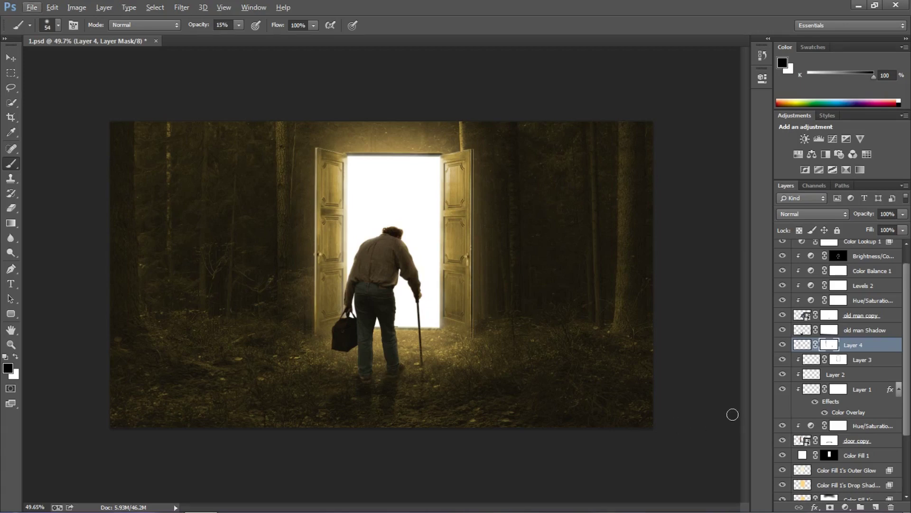
pyautogui.click(876, 507)
pyautogui.doubleClick(835, 345)
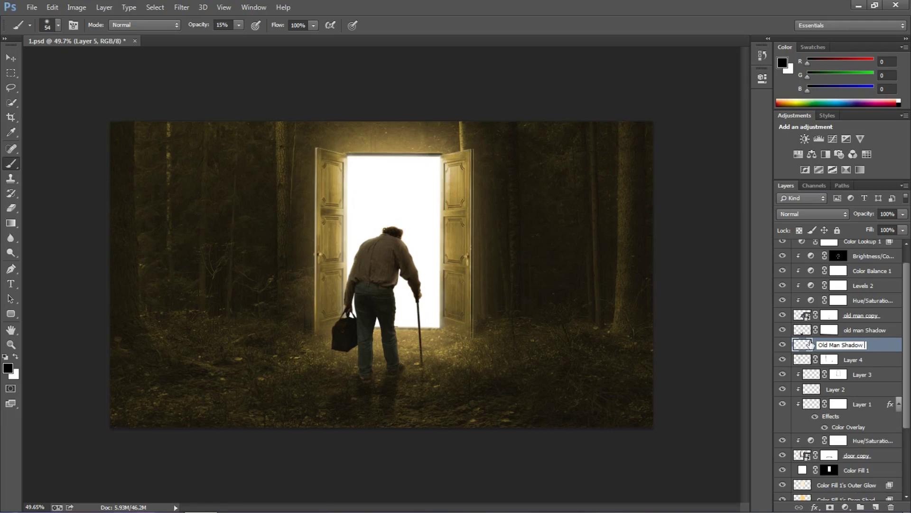
pyautogui.write('Old Man Shadow Num 2')
pyautogui.press('Return')
# Step: Paint shadows on the ground below the man's shoes, bag and cane with the 54 px black brush at 15% opacity
pyautogui.hotkey('ctrl', '+')
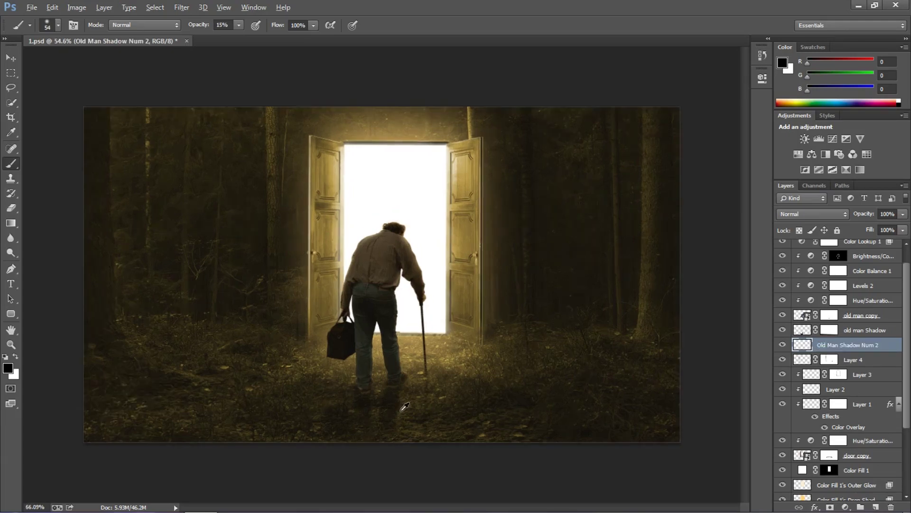
pyautogui.scroll(3, 391, 439)
pyautogui.moveTo(385, 278)
pyautogui.mouseDown()
pyautogui.moveTo(391, 260)
pyautogui.moveTo(400, 277)
pyautogui.moveTo(378, 318)
pyautogui.moveTo(426, 261)
pyautogui.moveTo(384, 366)
pyautogui.mouseUp()
pyautogui.moveTo(302, 274)
pyautogui.mouseDown()
pyautogui.moveTo(306, 327)
pyautogui.moveTo(290, 310)
pyautogui.mouseUp()
pyautogui.moveTo(230, 313)
pyautogui.mouseDown()
pyautogui.moveTo(215, 336)
pyautogui.moveTo(240, 264)
pyautogui.moveTo(247, 290)
pyautogui.moveTo(200, 301)
pyautogui.moveTo(191, 319)
pyautogui.moveTo(246, 388)
pyautogui.moveTo(254, 364)
pyautogui.moveTo(271, 390)
pyautogui.mouseUp()
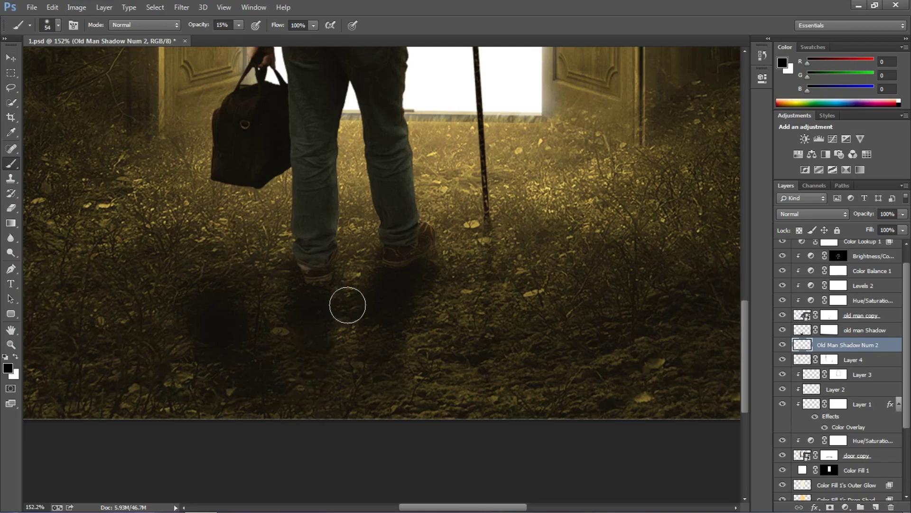
pyautogui.scroll(-3, 416, 279)
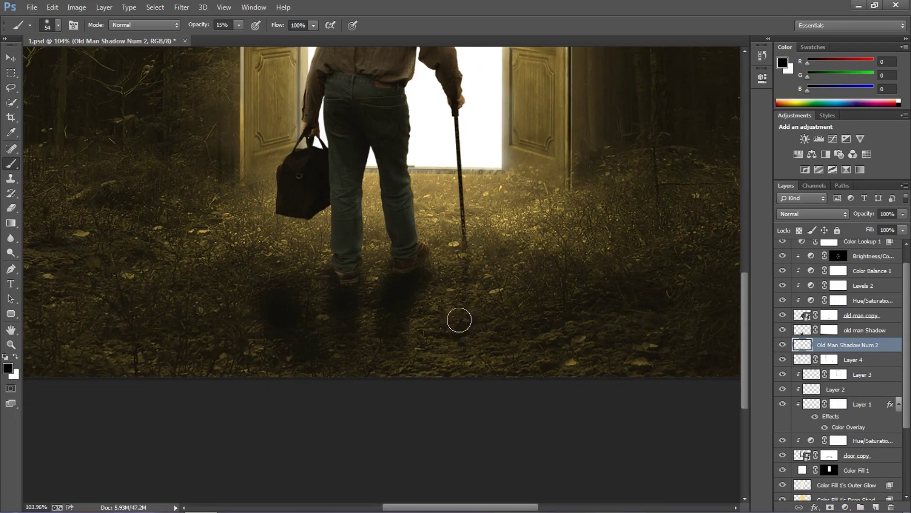
# Step: Add a layer mask to Old Man Shadow Num 2 and fade the ground shadows with a 107 px black brush at 15% opacity
pyautogui.click(830, 506)
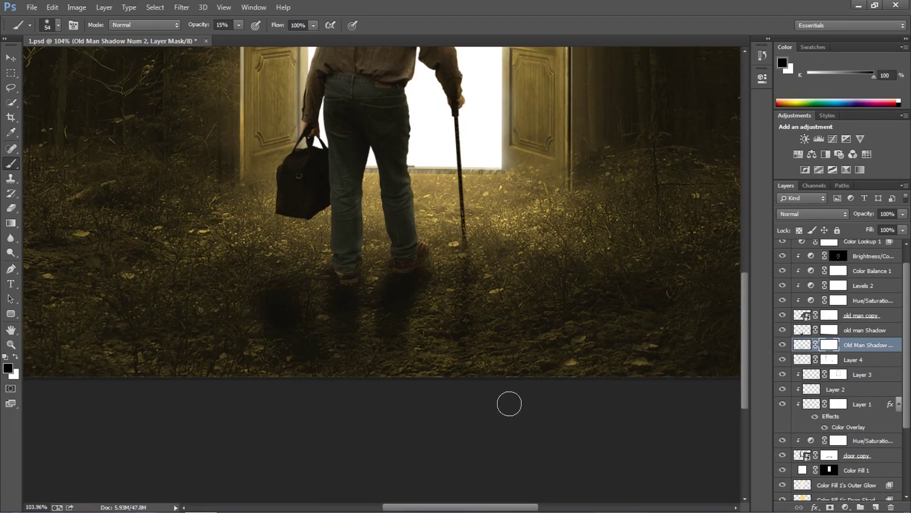
pyautogui.rightClick(390, 348)
pyautogui.moveTo(463, 367); pyautogui.dragTo(483, 365)
pyautogui.press('Return')
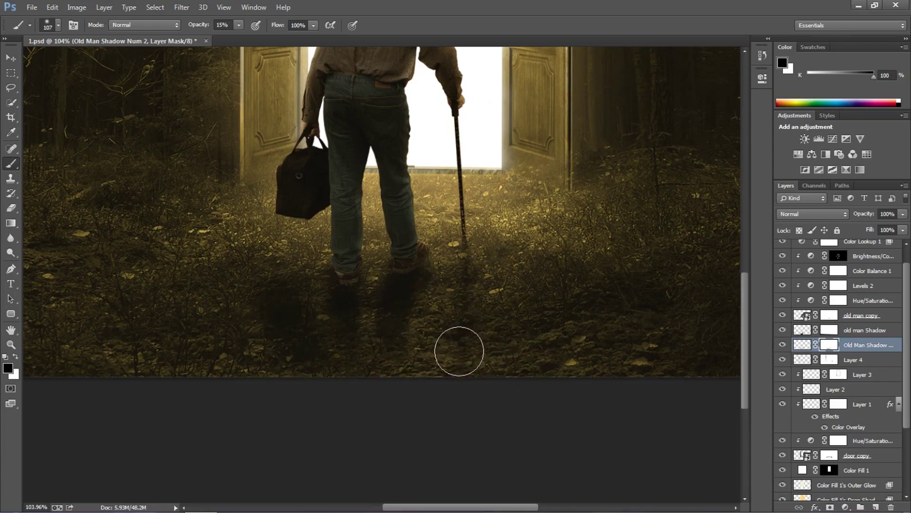
# Step: Lower the opacity of the Old Man Shadow Num 2 layer to 72%
pyautogui.hotkey('ctrl', '0')
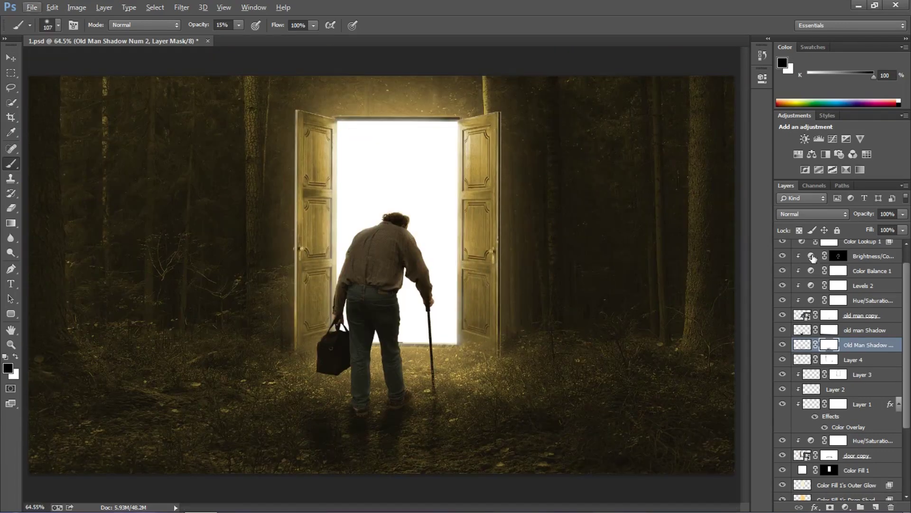
pyautogui.moveTo(885, 226); pyautogui.dragTo(886, 226)
pyautogui.scroll(5, 421, 441)
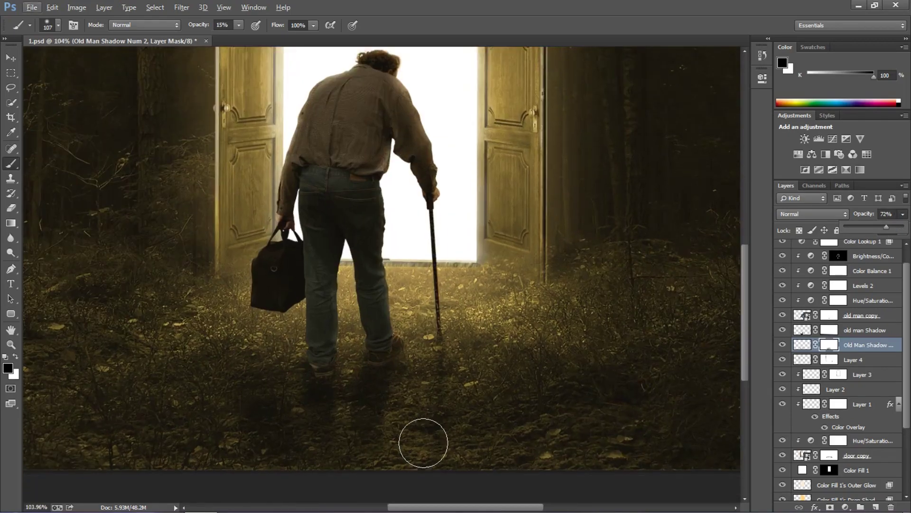
pyautogui.scroll(3, 857, 356)
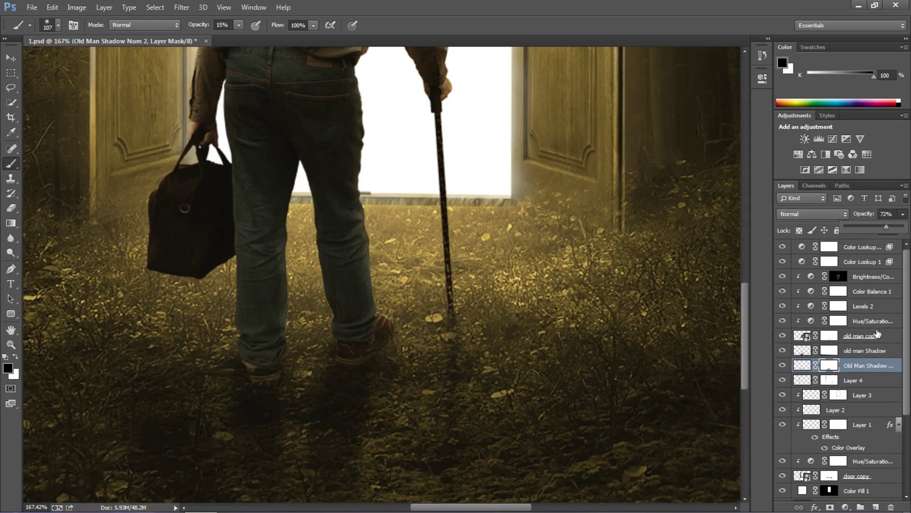
# Step: Create a new layer above the man's Brightness/Contrast adjustment, clip it to the old man and name it Old Man Shadow
pyautogui.click(869, 279)
pyautogui.click(875, 507)
pyautogui.keyDown('alt'); pyautogui.click(864, 284); pyautogui.keyUp('alt')
pyautogui.doubleClick(837, 277)
pyautogui.write('o')
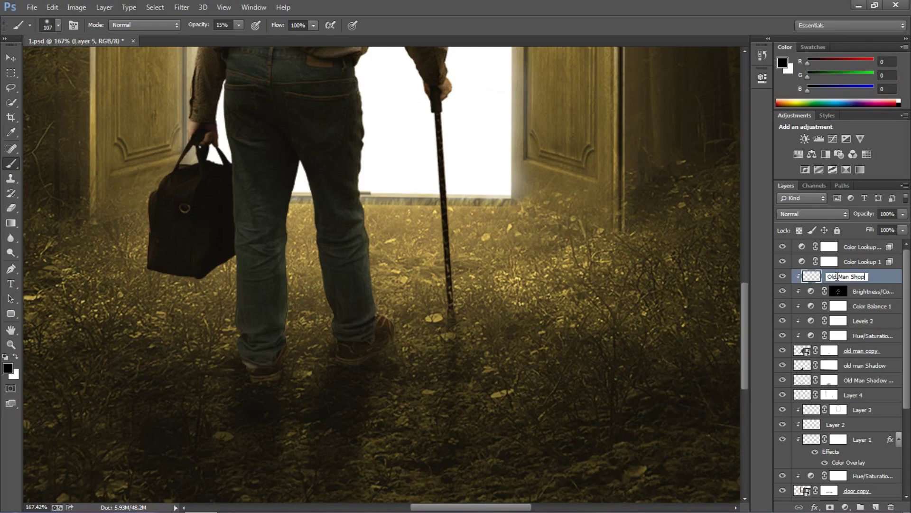
pyautogui.write('ld Man Shadow')
pyautogui.press('Return')
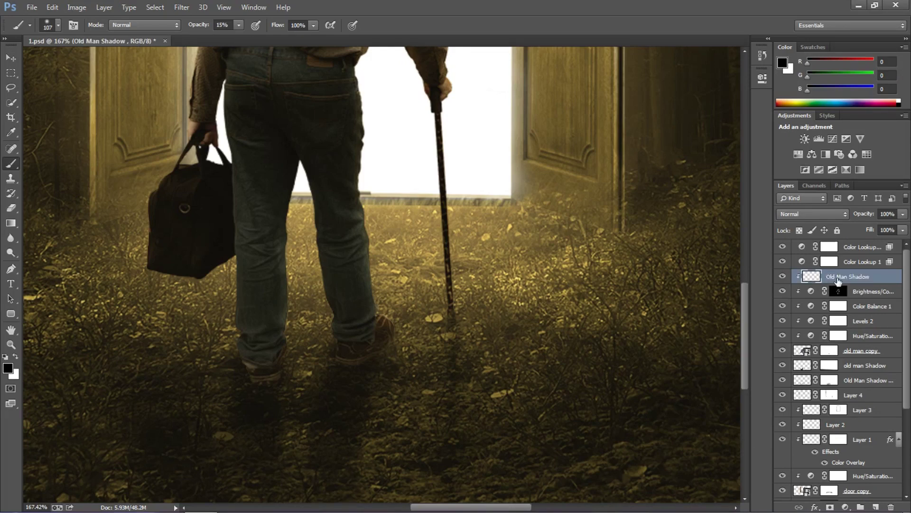
# Step: Darken the man's shoes, trousers, bag and shirt with the 107 px black brush at 15% opacity
pyautogui.moveTo(348, 325)
pyautogui.mouseDown()
pyautogui.moveTo(372, 325)
pyautogui.moveTo(341, 373)
pyautogui.moveTo(252, 365)
pyautogui.moveTo(259, 383)
pyautogui.moveTo(373, 346)
pyautogui.moveTo(316, 207)
pyautogui.moveTo(255, 264)
pyautogui.moveTo(248, 468)
pyautogui.mouseUp()
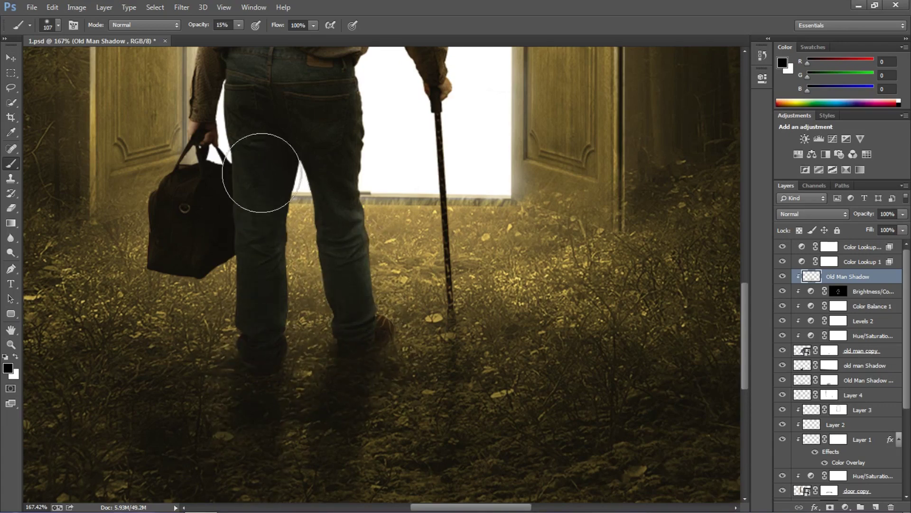
pyautogui.scroll(3, 310, 291)
pyautogui.moveTo(310, 291)
pyautogui.mouseDown()
pyautogui.moveTo(282, 242)
pyautogui.moveTo(240, 240)
pyautogui.moveTo(244, 270)
pyautogui.moveTo(200, 317)
pyautogui.moveTo(147, 329)
pyautogui.mouseUp()
pyautogui.scroll(3, 323, 189)
pyautogui.scroll(1, 322, 188)
pyautogui.moveTo(322, 126)
pyautogui.mouseDown()
pyautogui.moveTo(312, 244)
pyautogui.moveTo(450, 303)
pyautogui.mouseUp()
pyautogui.scroll(4, 320, 230)
pyautogui.moveTo(319, 229)
pyautogui.mouseDown()
pyautogui.moveTo(300, 223)
pyautogui.moveTo(259, 374)
pyautogui.moveTo(230, 428)
pyautogui.moveTo(195, 427)
pyautogui.moveTo(272, 433)
pyautogui.moveTo(284, 290)
pyautogui.moveTo(265, 307)
pyautogui.mouseUp()
pyautogui.scroll(-3, 303, 283)
pyautogui.scroll(-2, 264, 301)
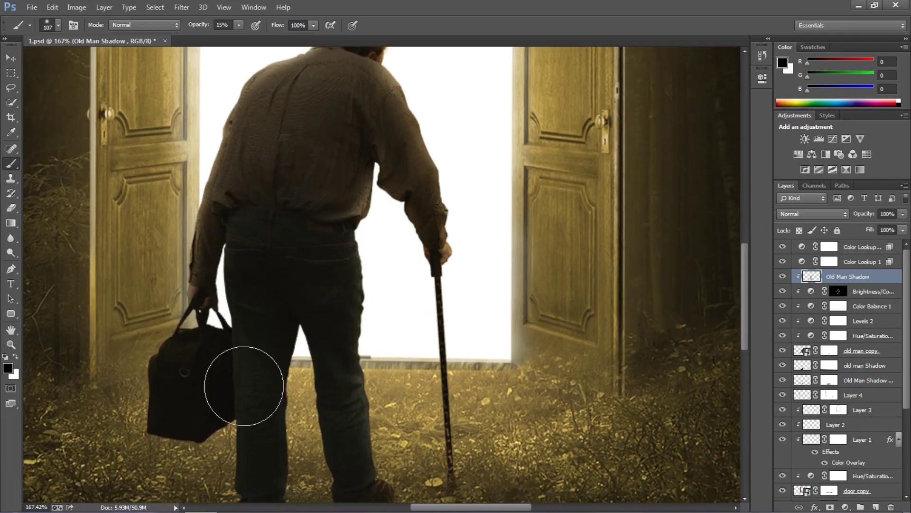
pyautogui.scroll(-2, 265, 362)
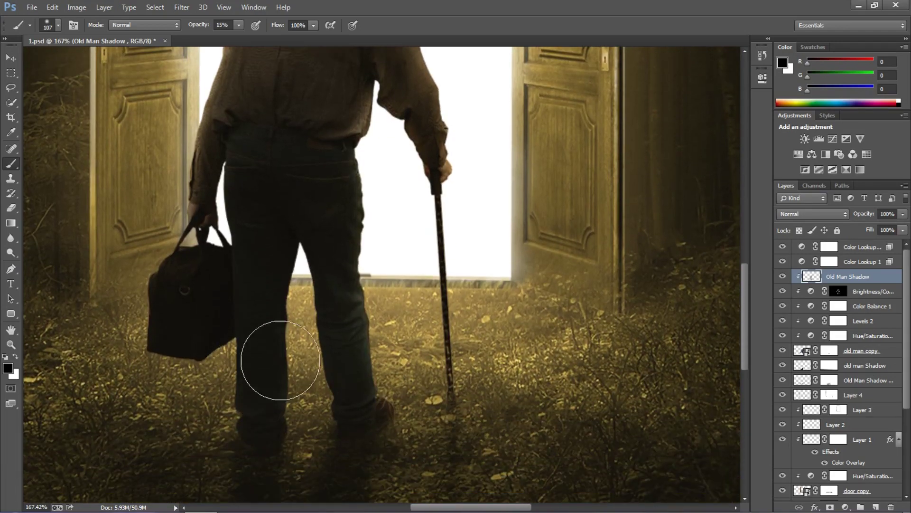
# Step: Create another clipped layer above Old Man Shadow and name it High Light
pyautogui.click(876, 507)
pyautogui.keyDown('alt'); pyautogui.click(846, 284); pyautogui.keyUp('alt')
pyautogui.doubleClick(838, 277)
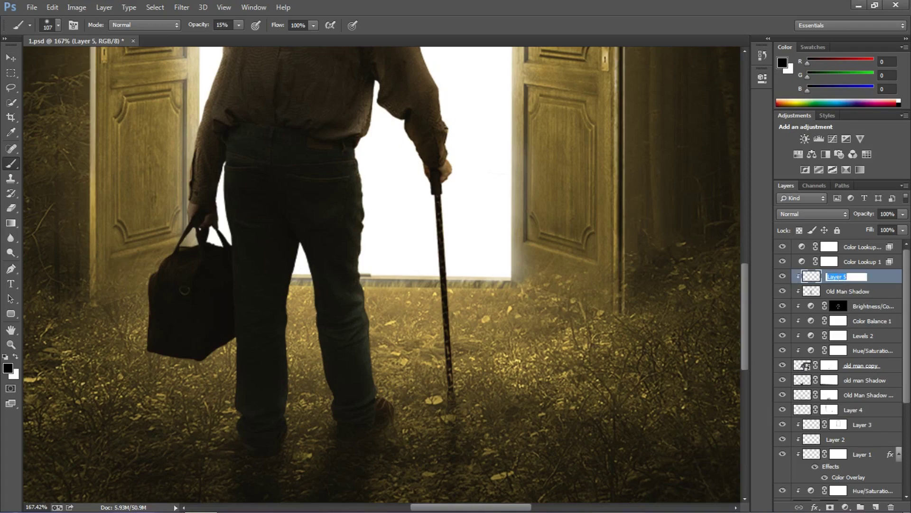
pyautogui.write('High Light')
pyautogui.press('Return')
# Step: Paint golden edge light up the man's cane side from trousers to shoulder using a 10 px brush in RGB 249, 210, 99 at 15% opacity
pyautogui.keyDown('alt'); pyautogui.click(514, 305); pyautogui.keyUp('alt')
pyautogui.rightClick(432, 337)
pyautogui.click(488, 361)
pyautogui.click(8, 162)
pyautogui.scroll(6, 357, 360)
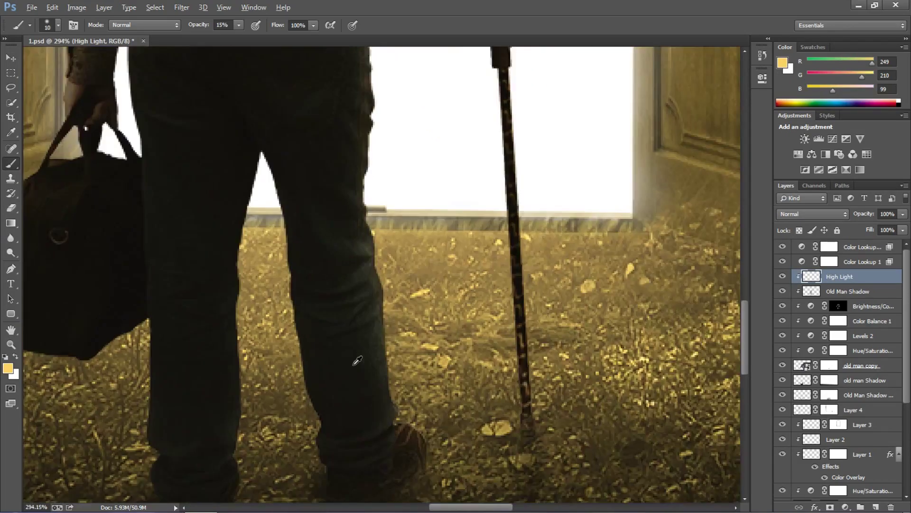
pyautogui.moveTo(383, 260)
pyautogui.mouseDown()
pyautogui.moveTo(397, 342)
pyautogui.moveTo(372, 246)
pyautogui.moveTo(374, 145)
pyautogui.mouseUp()
pyautogui.moveTo(400, 205); pyautogui.dragTo(398, 302)
pyautogui.moveTo(373, 268); pyautogui.dragTo(388, 190)
pyautogui.moveTo(394, 151)
pyautogui.mouseDown()
pyautogui.moveTo(397, 219)
pyautogui.moveTo(369, 95)
pyautogui.mouseUp()
pyautogui.moveTo(398, 88); pyautogui.dragTo(411, 205)
pyautogui.moveTo(408, 139); pyautogui.dragTo(375, 217)
pyautogui.moveTo(457, 188); pyautogui.dragTo(446, 279)
pyautogui.moveTo(406, 141)
pyautogui.mouseDown()
pyautogui.moveTo(400, 237)
pyautogui.moveTo(418, 145)
pyautogui.moveTo(415, 199)
pyautogui.moveTo(466, 236)
pyautogui.mouseUp()
pyautogui.moveTo(551, 150)
pyautogui.mouseDown()
pyautogui.moveTo(568, 213)
pyautogui.moveTo(572, 308)
pyautogui.mouseUp()
pyautogui.moveTo(539, 174); pyautogui.dragTo(535, 265)
pyautogui.moveTo(522, 197)
pyautogui.mouseDown()
pyautogui.moveTo(511, 276)
pyautogui.moveTo(516, 419)
pyautogui.mouseUp()
pyautogui.moveTo(508, 294)
pyautogui.mouseDown()
pyautogui.moveTo(475, 223)
pyautogui.moveTo(423, 160)
pyautogui.mouseUp()
# Step: Continue the golden edge light along the man's bag-side shoulder and sleeve with the 10 px brush
pyautogui.moveTo(245, 188); pyautogui.dragTo(421, 209)
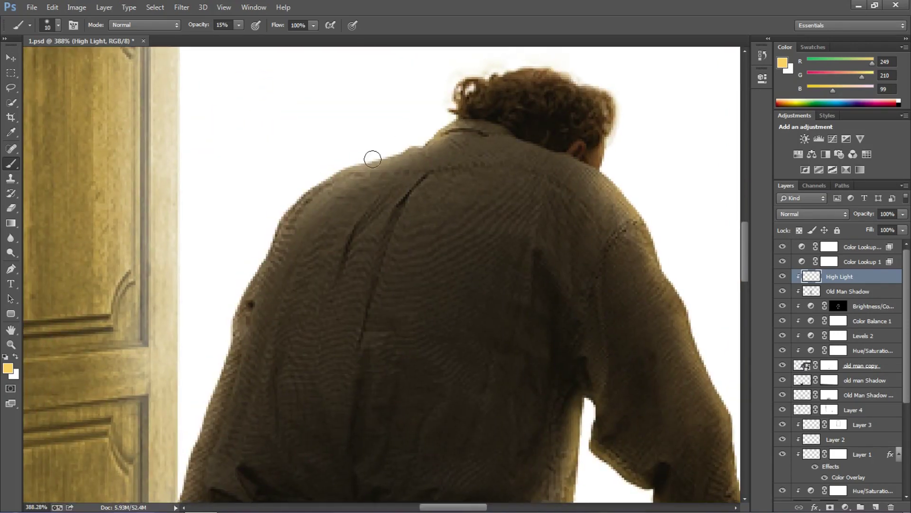
pyautogui.moveTo(361, 158)
pyautogui.mouseDown()
pyautogui.moveTo(319, 179)
pyautogui.moveTo(252, 254)
pyautogui.moveTo(277, 218)
pyautogui.moveTo(229, 299)
pyautogui.moveTo(211, 360)
pyautogui.moveTo(244, 423)
pyautogui.moveTo(357, 314)
pyautogui.mouseUp()
pyautogui.moveTo(335, 261)
pyautogui.mouseDown()
pyautogui.moveTo(291, 370)
pyautogui.moveTo(366, 250)
pyautogui.moveTo(329, 403)
pyautogui.mouseUp()
pyautogui.moveTo(350, 350); pyautogui.dragTo(327, 490)
pyautogui.moveTo(460, 435); pyautogui.dragTo(187, 338)
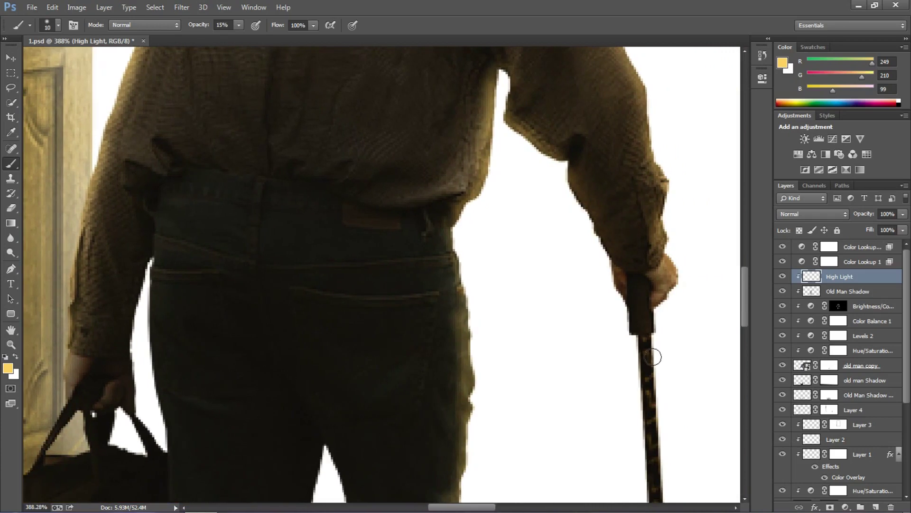
# Step: Add a new clipped layer on top, rename the painted High Light layer to Light and name the new one High light
pyautogui.click(876, 505)
pyautogui.doubleClick(841, 277)
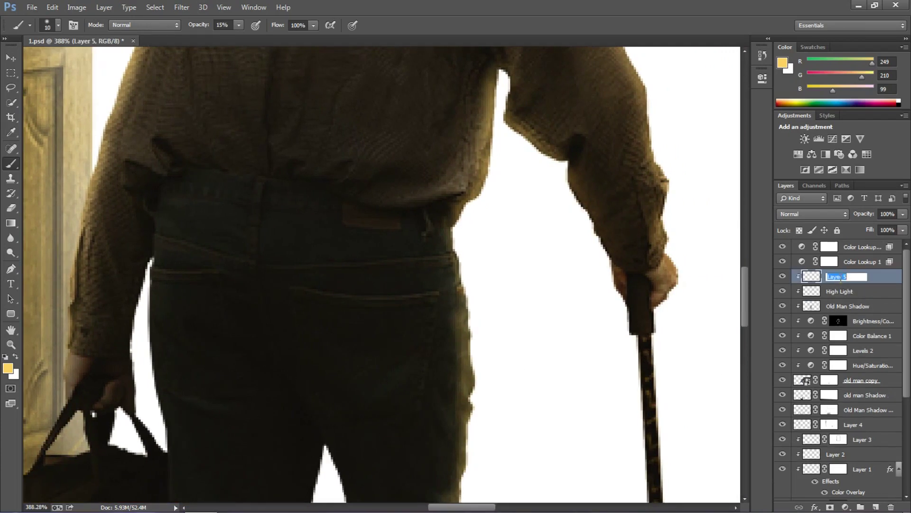
pyautogui.doubleClick(842, 291)
pyautogui.doubleClick(837, 276)
pyautogui.write('High light')
pyautogui.press('Return')
# Step: Paint thin golden highlights on the cane-side edge and folds of the trousers with a 5 px brush at 15% opacity
pyautogui.rightClick(527, 359)
pyautogui.moveTo(587, 370); pyautogui.dragTo(580, 375)
pyautogui.click(459, 210)
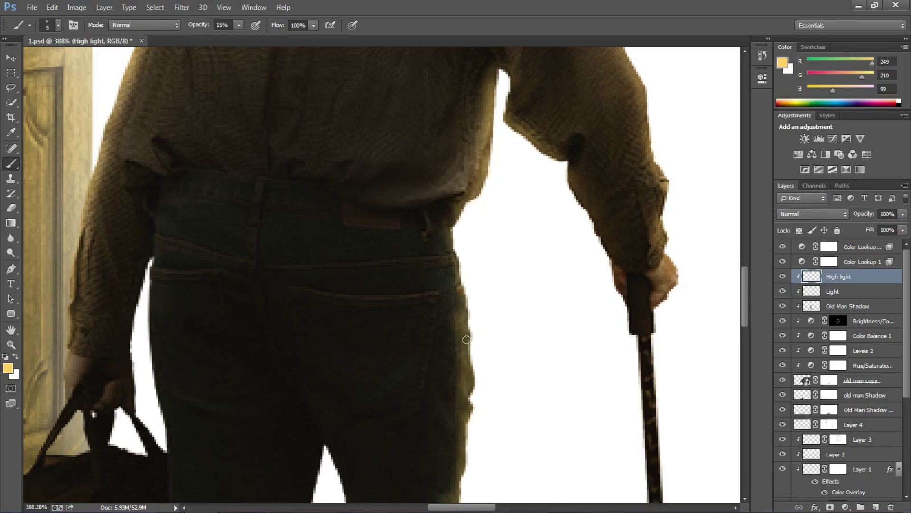
pyautogui.moveTo(456, 332); pyautogui.dragTo(477, 333)
pyautogui.scroll(-2, 472, 319)
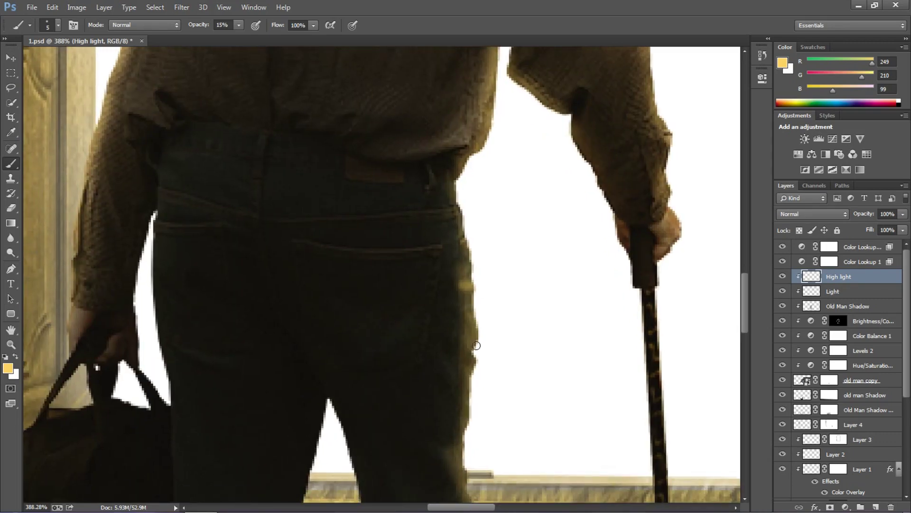
pyautogui.moveTo(467, 403); pyautogui.dragTo(459, 359)
pyautogui.moveTo(437, 321); pyautogui.dragTo(457, 352)
pyautogui.moveTo(480, 412); pyautogui.dragTo(496, 310)
pyautogui.moveTo(440, 294)
pyautogui.mouseDown()
pyautogui.moveTo(476, 350)
pyautogui.moveTo(469, 336)
pyautogui.mouseUp()
pyautogui.moveTo(521, 380); pyautogui.dragTo(525, 291)
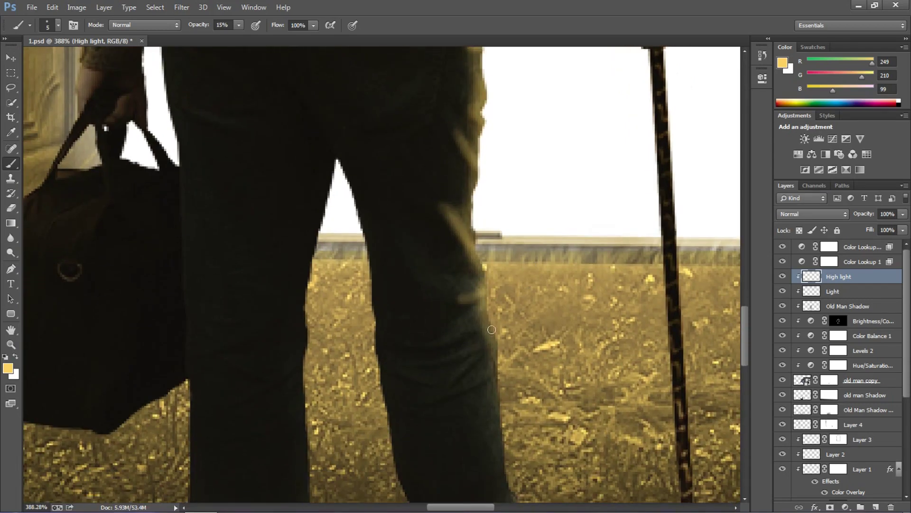
pyautogui.moveTo(468, 331)
pyautogui.mouseDown()
pyautogui.moveTo(486, 354)
pyautogui.moveTo(477, 363)
pyautogui.mouseUp()
pyautogui.scroll(-2, 497, 322)
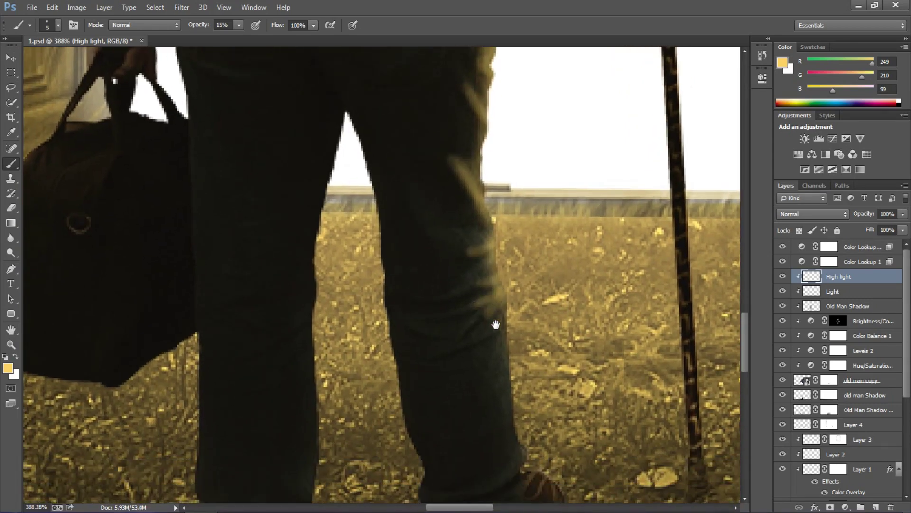
# Step: Paint thin golden highlights along the shirt hem and the edges of the cane-side sleeve with the 5 px brush
pyautogui.scroll(9, 504, 333)
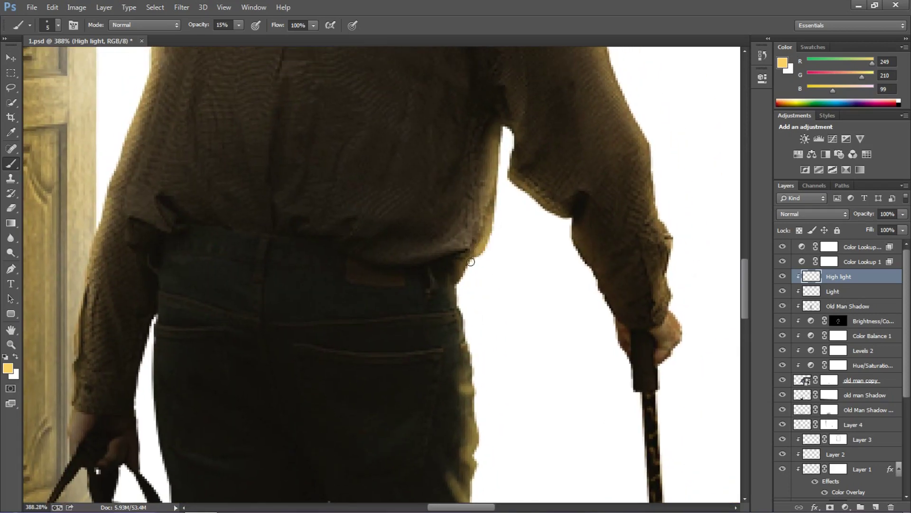
pyautogui.scroll(2, 491, 205)
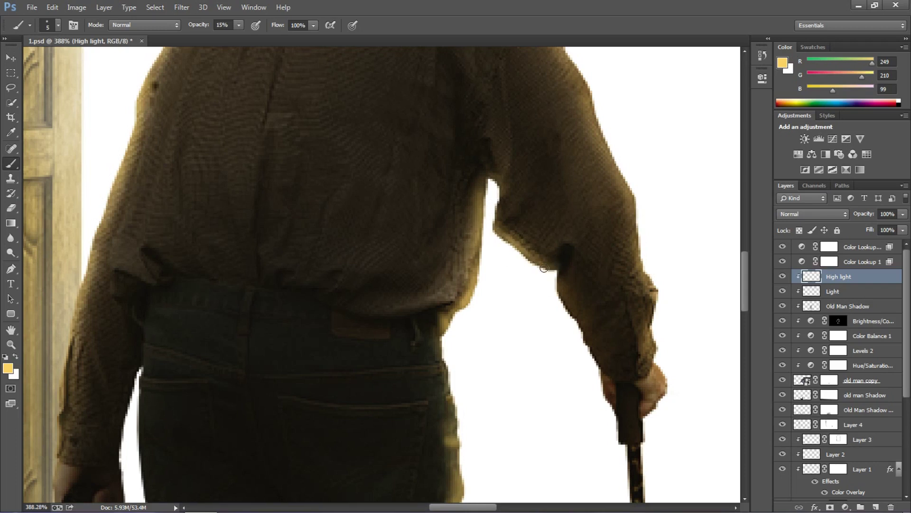
pyautogui.moveTo(544, 269); pyautogui.dragTo(557, 271)
pyautogui.moveTo(624, 244); pyautogui.dragTo(548, 252)
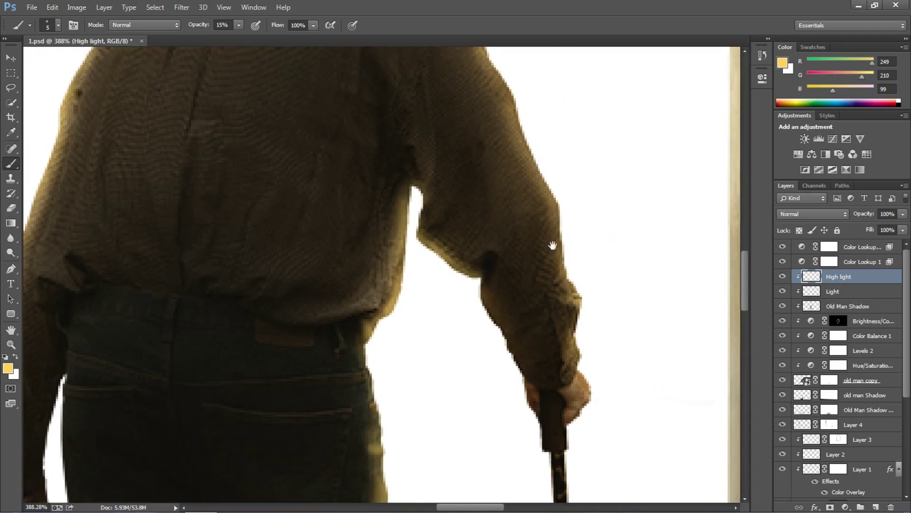
pyautogui.scroll(4, 552, 245)
pyautogui.moveTo(520, 210); pyautogui.dragTo(486, 164)
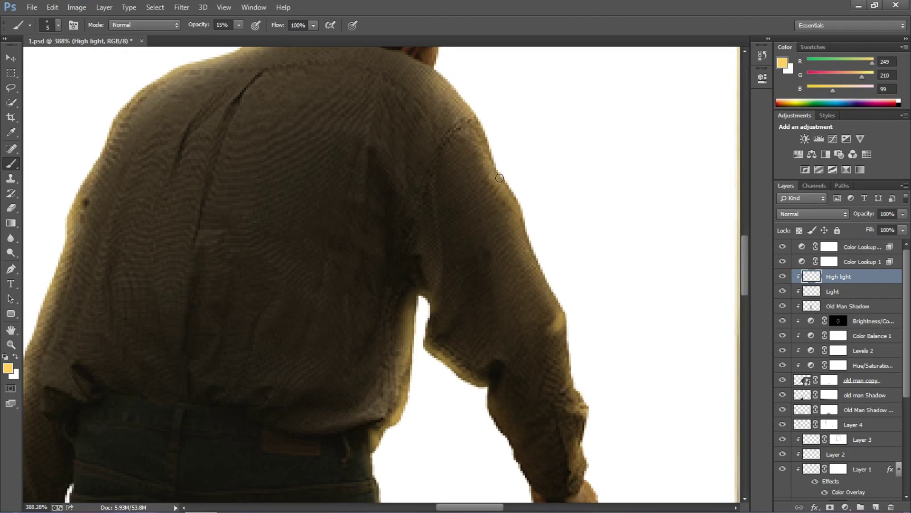
pyautogui.scroll(3, 523, 218)
pyautogui.hscroll(-1, 523, 219)
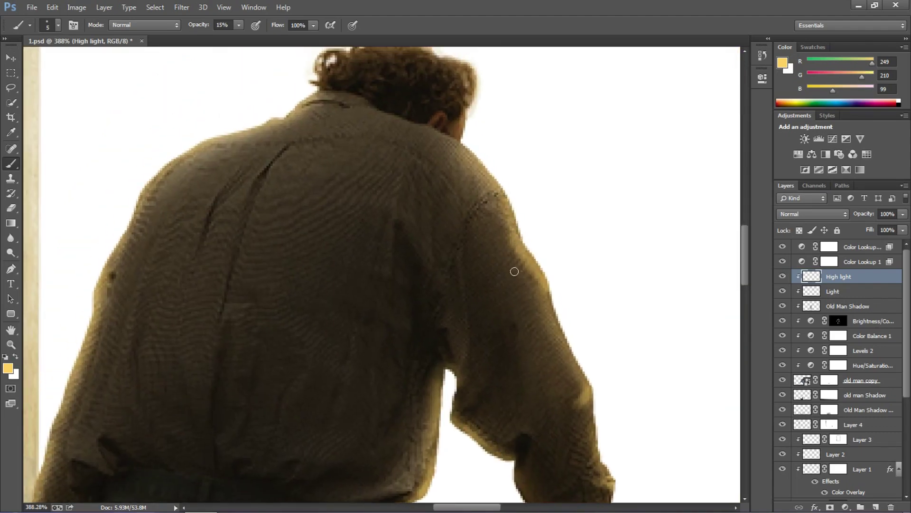
# Step: Paint thin golden highlights along the man's shoulders and the outer edge of the bag-side sleeve
pyautogui.scroll(3, 515, 271)
pyautogui.hscroll(-1, 514, 271)
pyautogui.moveTo(360, 237); pyautogui.dragTo(457, 204)
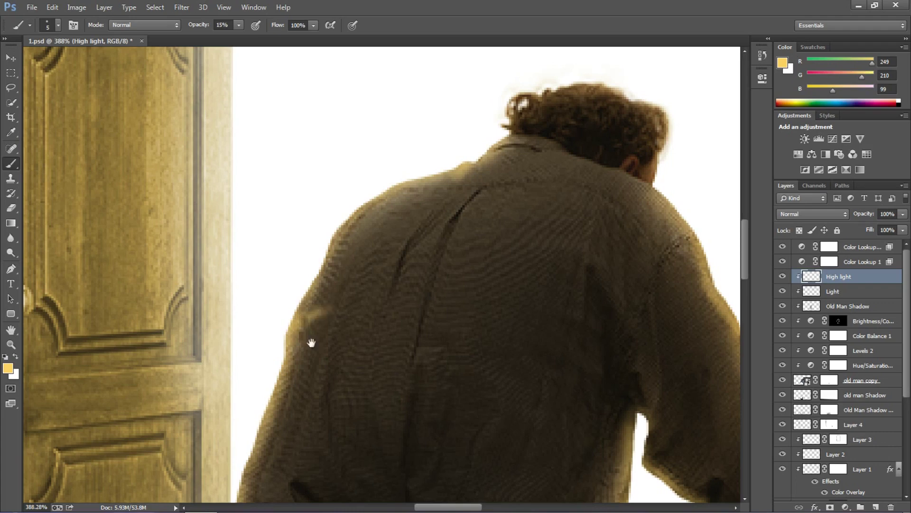
pyautogui.hscroll(-8, 309, 342)
pyautogui.scroll(-3, 309, 342)
pyautogui.hscroll(16, 444, 322)
pyautogui.scroll(2, 350, 287)
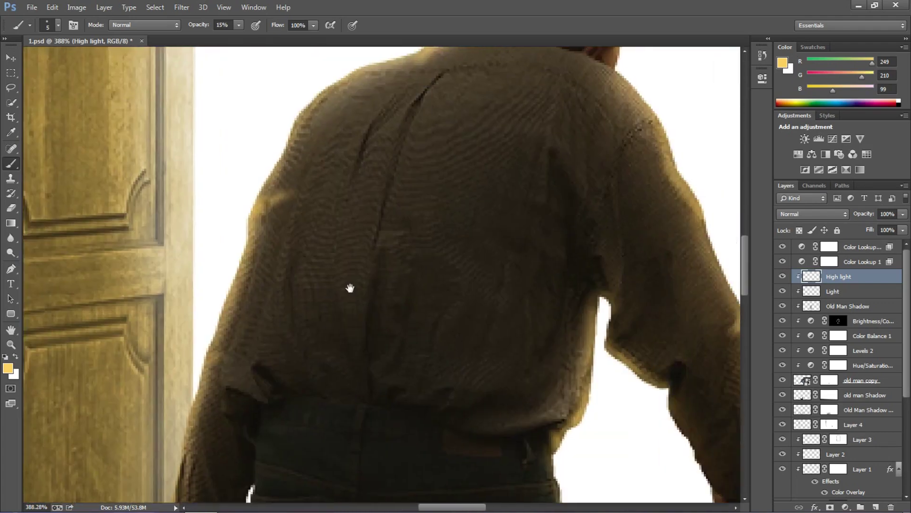
pyautogui.scroll(-6, 503, 222)
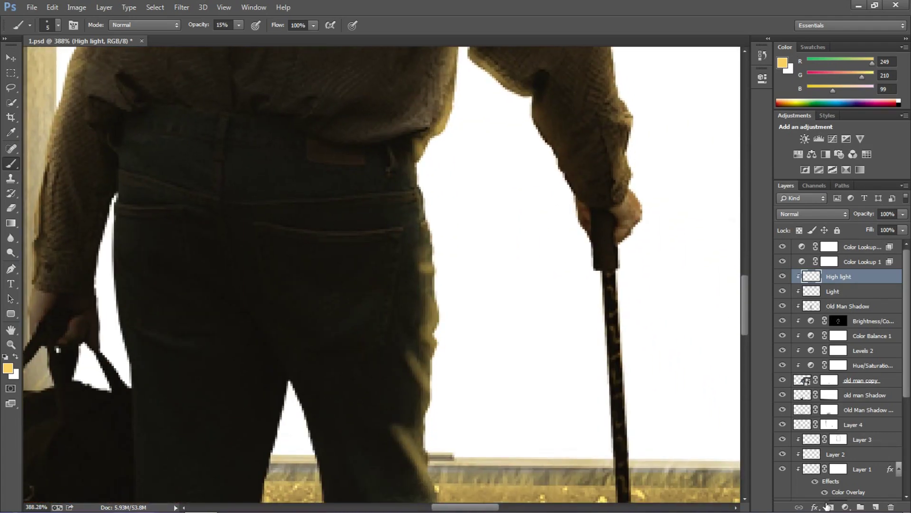
# Step: Add layer masks to the High light and Light layers
pyautogui.click(830, 507)
pyautogui.click(839, 308)
pyautogui.click(846, 293)
pyautogui.click(829, 507)
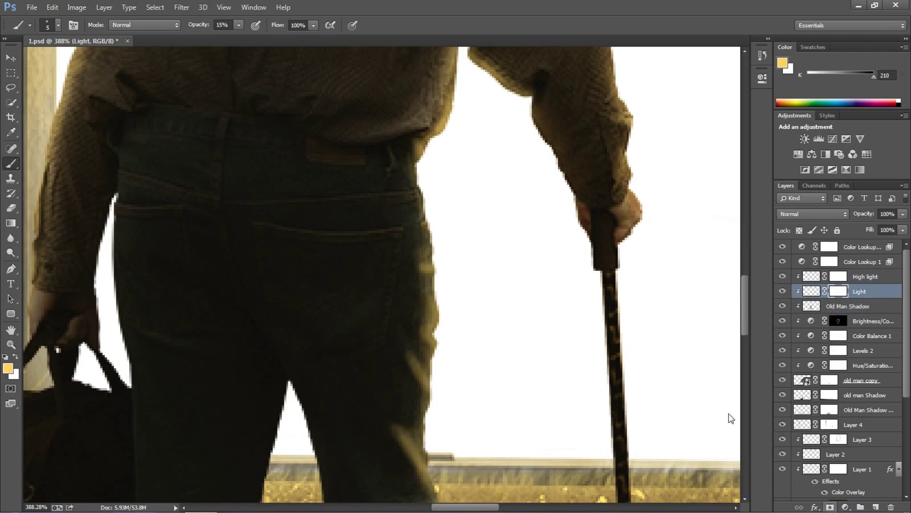
# Step: Soften the edge light on the trousers on the Light layer's mask with a 13 px black brush at 15% opacity
pyautogui.rightClick(240, 217)
pyautogui.moveTo(302, 243); pyautogui.dragTo(306, 248)
pyautogui.click(11, 170)
pyautogui.moveTo(403, 456); pyautogui.dragTo(386, 378)
pyautogui.moveTo(423, 496); pyautogui.dragTo(391, 256)
pyautogui.moveTo(353, 282)
pyautogui.mouseDown()
pyautogui.moveTo(344, 281)
pyautogui.moveTo(335, 382)
pyautogui.mouseUp()
pyautogui.scroll(4, 339, 208)
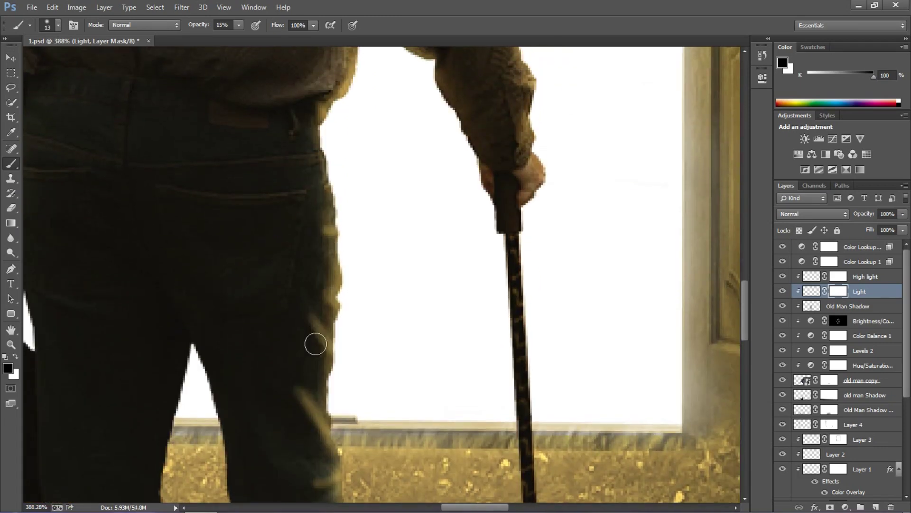
pyautogui.scroll(4, 325, 311)
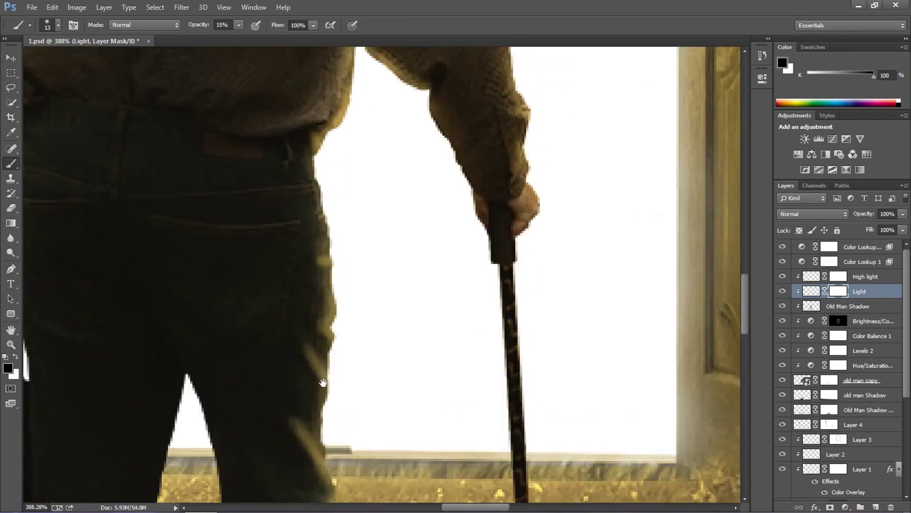
# Step: Soften the edge light on the shirt, shoulders and sleeves on the Light mask with the 13 px black brush
pyautogui.scroll(6, 300, 335)
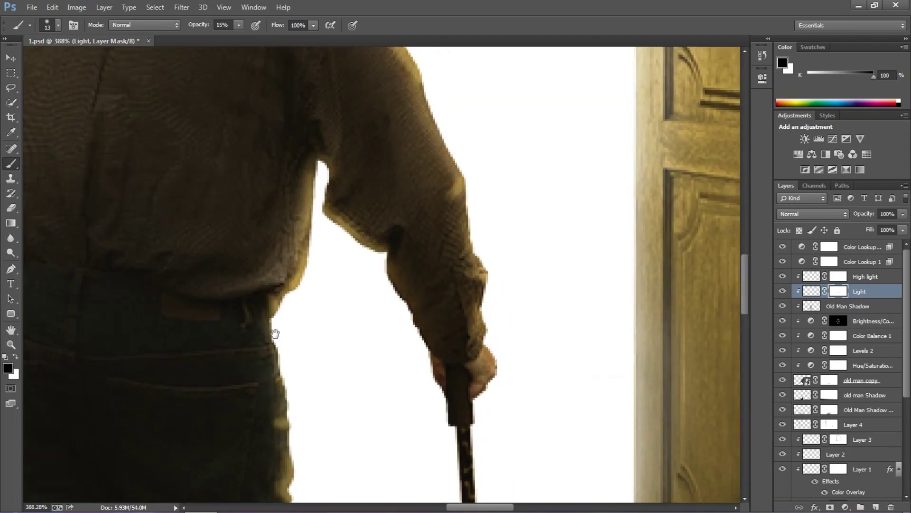
pyautogui.scroll(6, 363, 291)
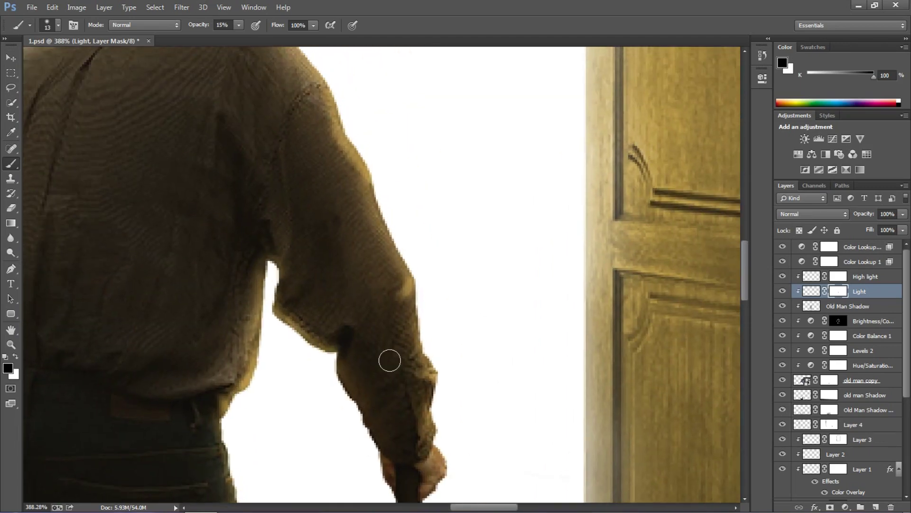
pyautogui.scroll(-4, 409, 468)
pyautogui.scroll(10, 369, 444)
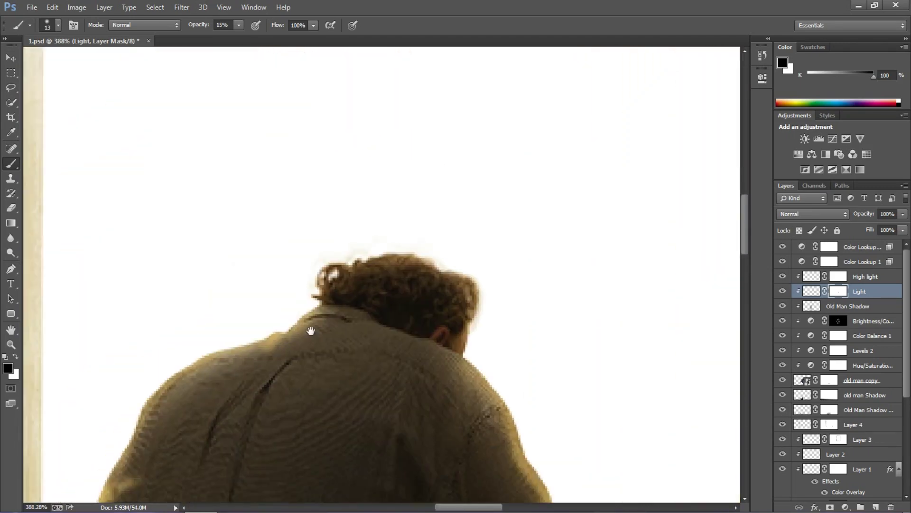
pyautogui.scroll(-2, 380, 262)
pyautogui.scroll(-10, 331, 308)
pyautogui.hscroll(-8, 331, 308)
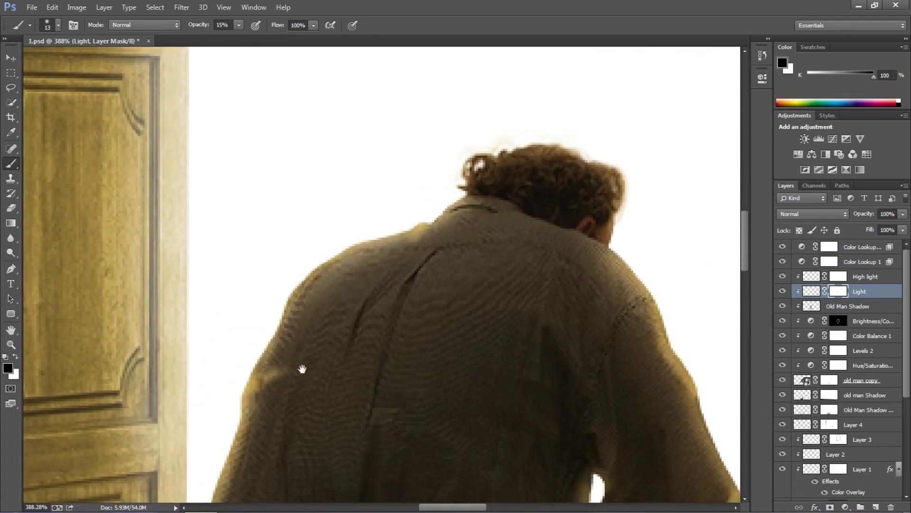
pyautogui.scroll(-6, 355, 238)
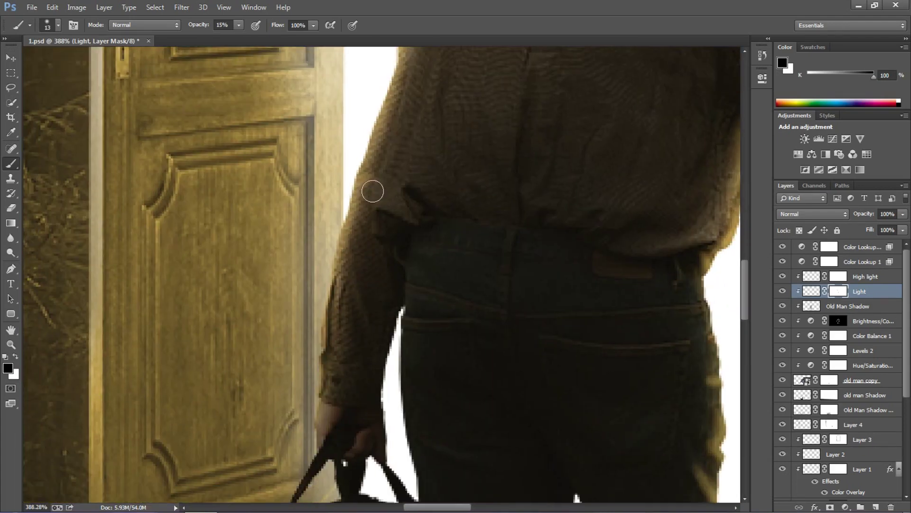
pyautogui.moveTo(366, 295); pyautogui.dragTo(156, 377)
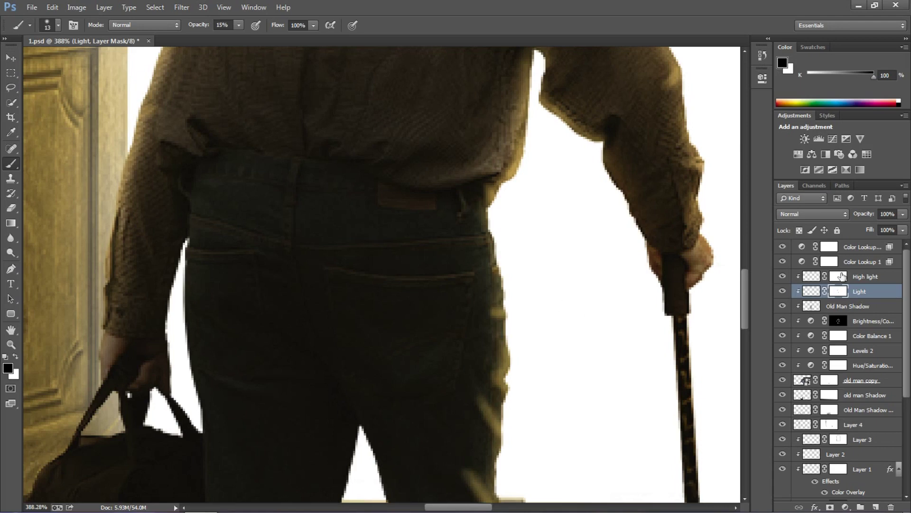
# Step: Soften the golden highlights along the trousers' outer edge on the High light layer's mask with a 13 px black brush at 15% opacity
pyautogui.hotkey('alt', ']')
pyautogui.scroll(-6, 545, 346)
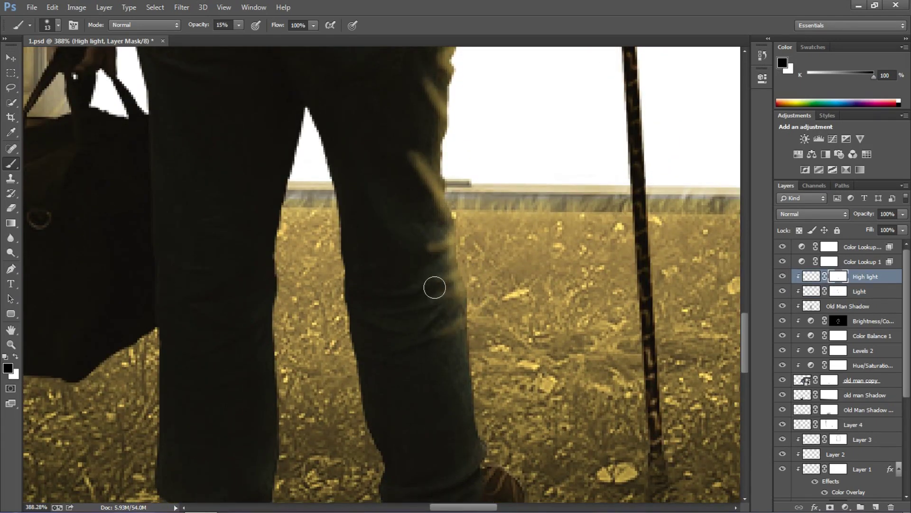
pyautogui.scroll(2, 463, 316)
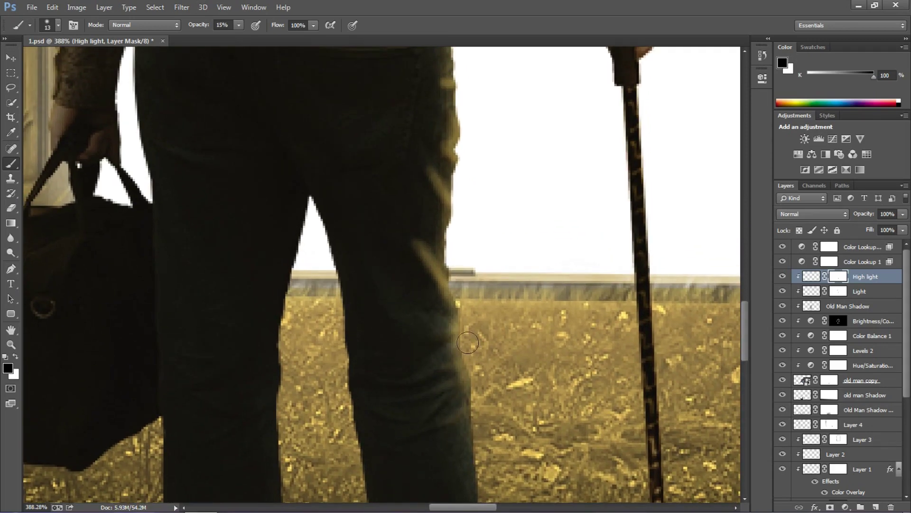
pyautogui.scroll(2, 427, 325)
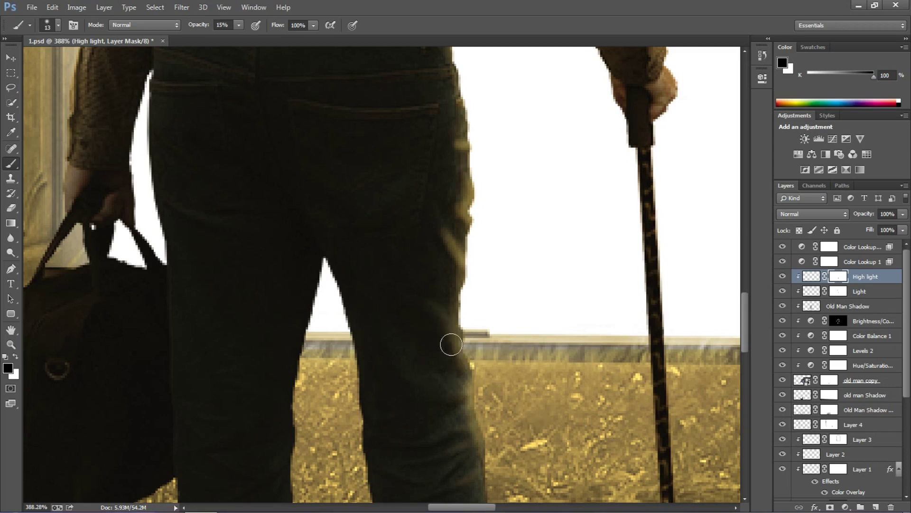
pyautogui.scroll(2, 456, 358)
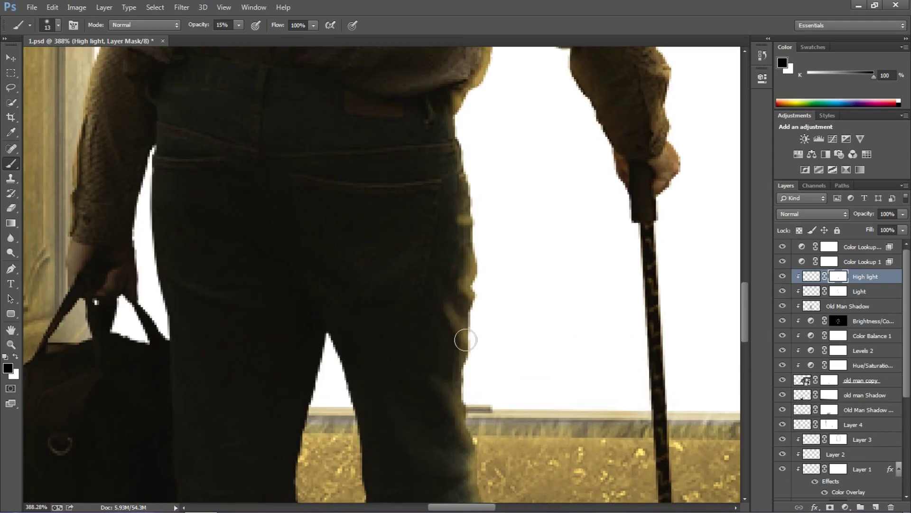
pyautogui.scroll(2, 477, 368)
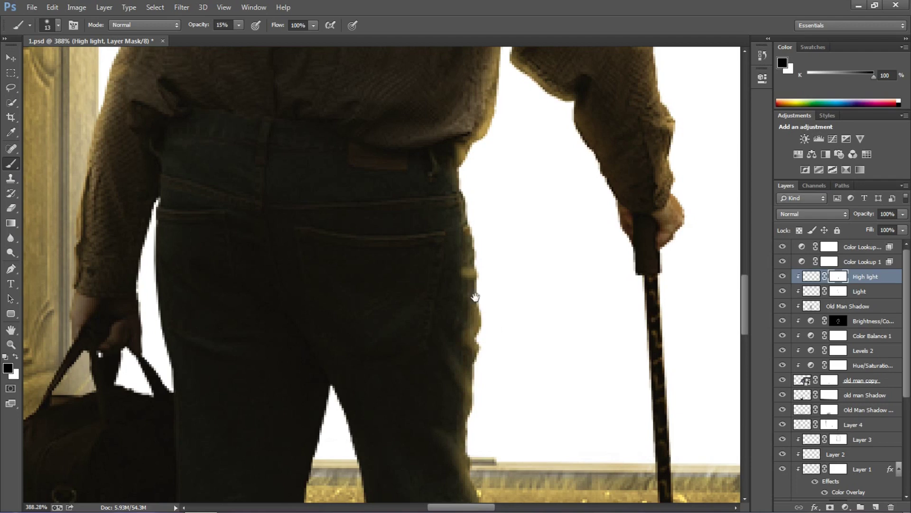
pyautogui.scroll(2, 503, 342)
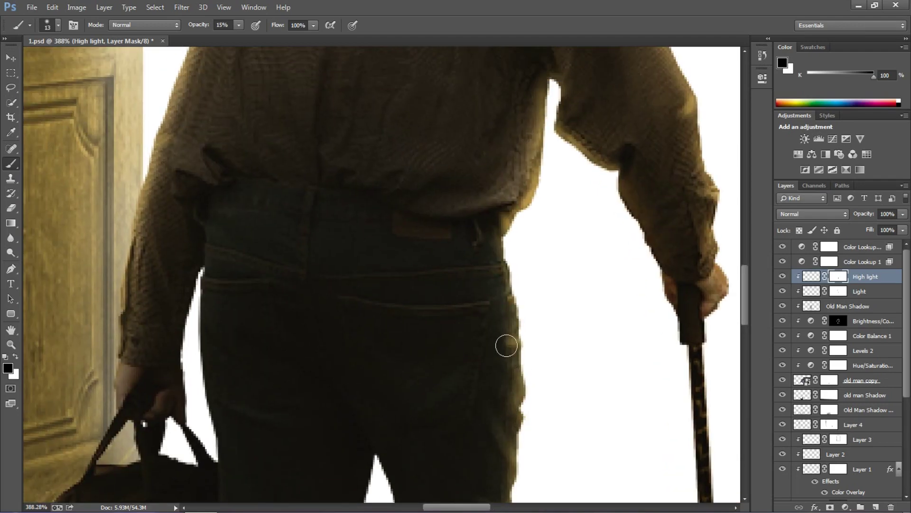
pyautogui.moveTo(472, 306); pyautogui.dragTo(450, 356)
# Step: Soften the highlights along the shirt, shoulders and both sleeves on the High light mask with the same faint black brush
pyautogui.moveTo(487, 279)
pyautogui.mouseDown()
pyautogui.moveTo(517, 229)
pyautogui.moveTo(508, 249)
pyautogui.moveTo(316, 302)
pyautogui.mouseUp()
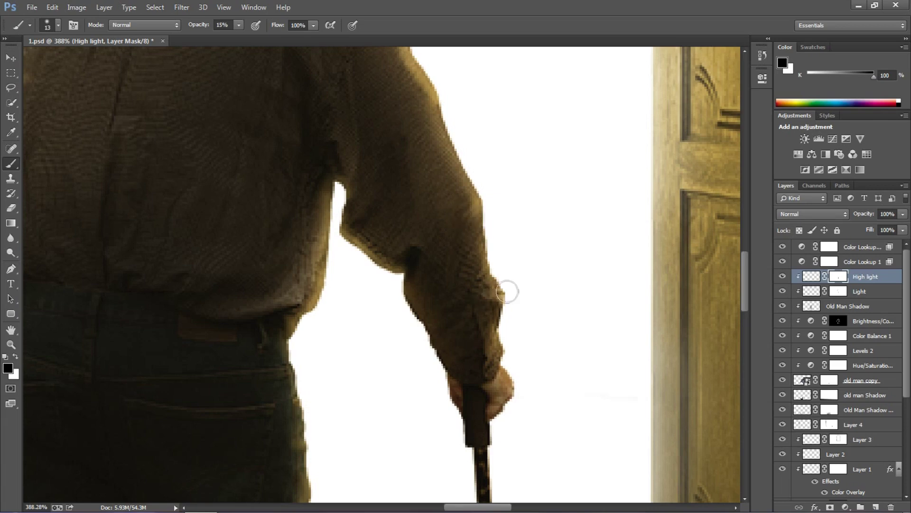
pyautogui.scroll(4, 507, 292)
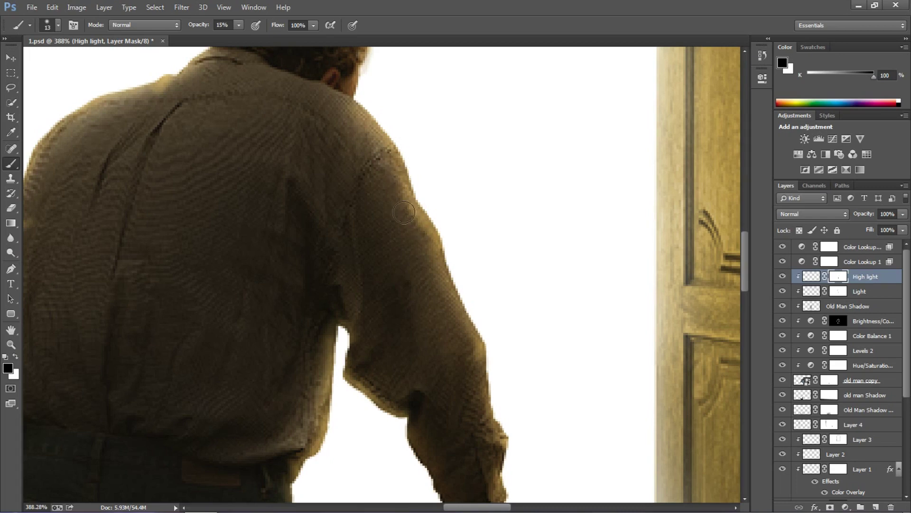
pyautogui.moveTo(389, 271); pyautogui.dragTo(428, 310)
pyautogui.moveTo(464, 357); pyautogui.dragTo(500, 421)
pyautogui.moveTo(361, 283); pyautogui.dragTo(456, 259)
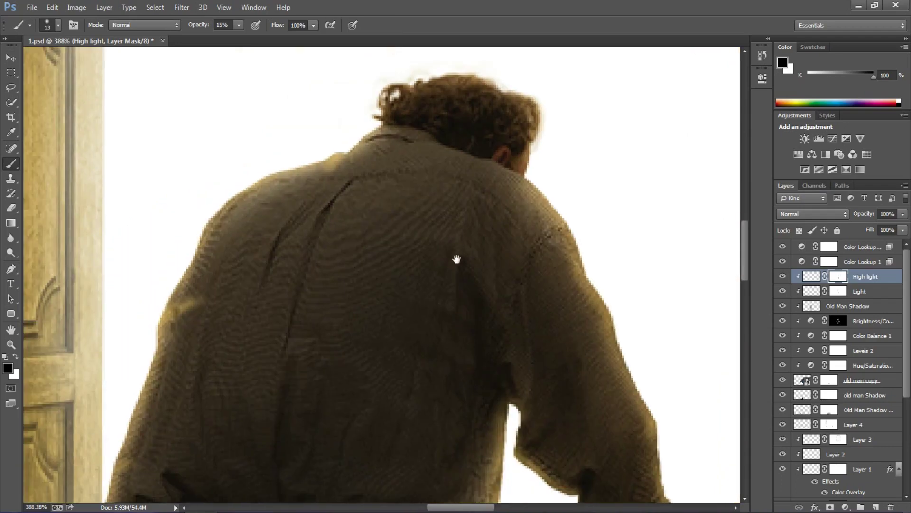
pyautogui.scroll(-5, 439, 140)
pyautogui.hscroll(-5, 316, 290)
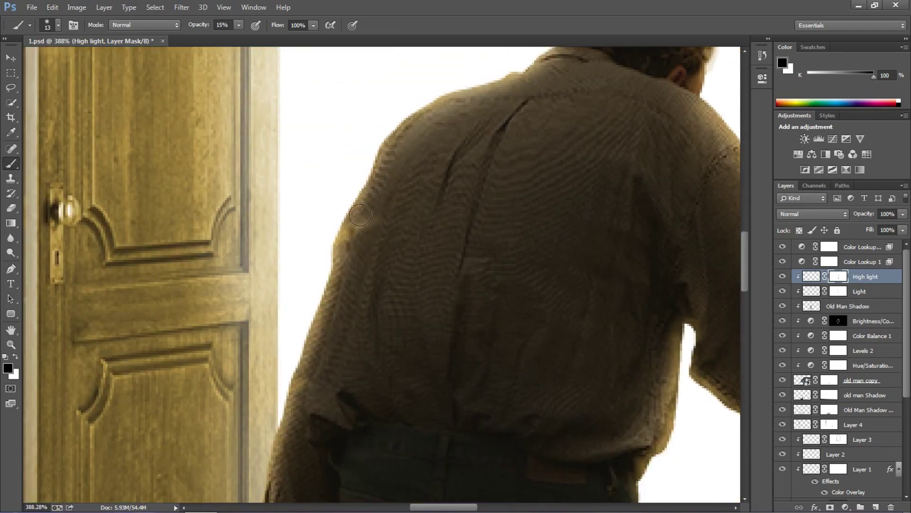
pyautogui.scroll(-5, 466, 260)
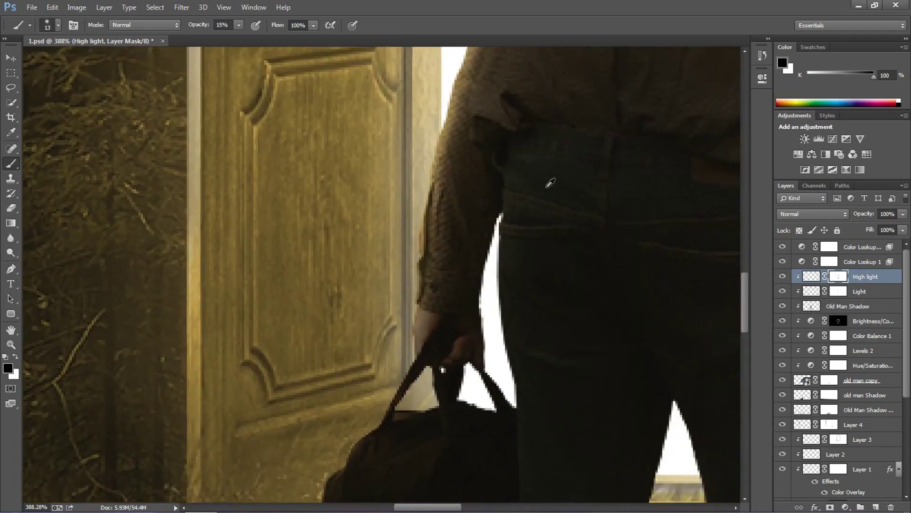
# Step: Examine how the softened rim light on the man looks up close and across the whole composition
pyautogui.scroll(4, 679, 287)
pyautogui.scroll(-4, 601, 309)
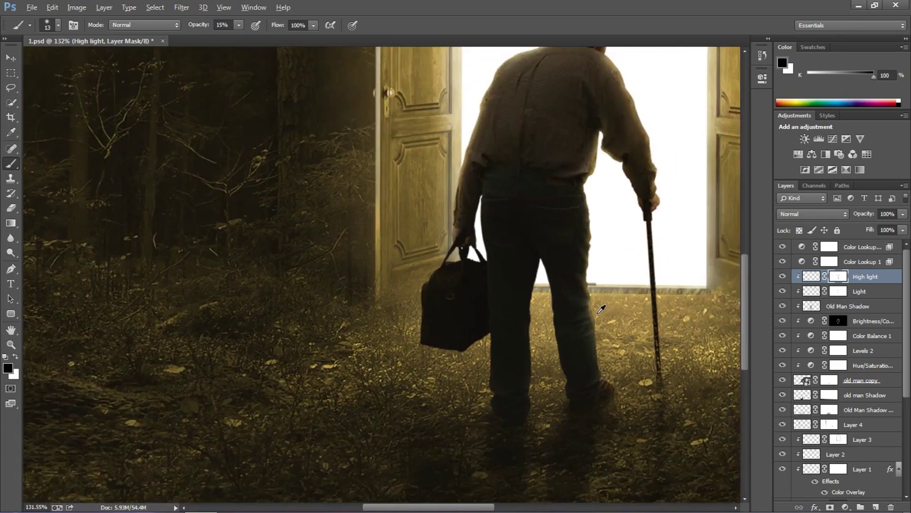
pyautogui.scroll(3, 586, 312)
pyautogui.scroll(-5, 580, 247)
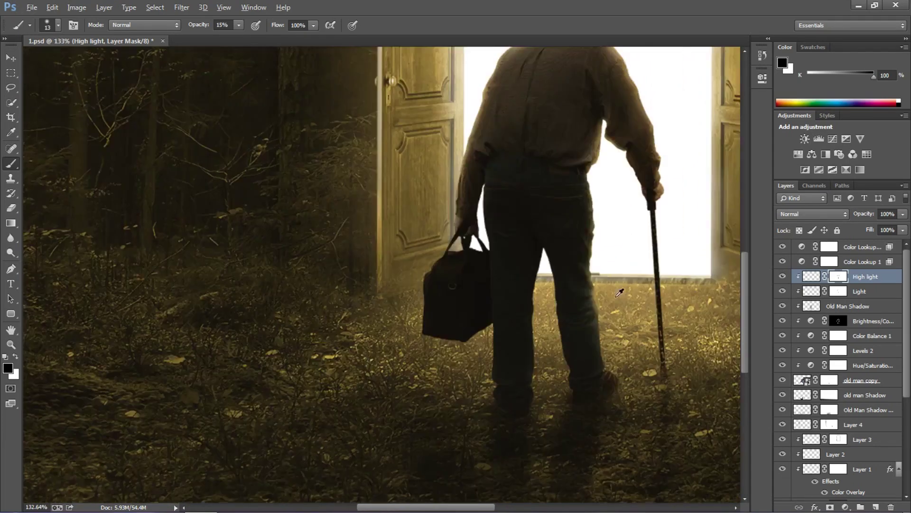
pyautogui.scroll(2, 545, 315)
pyautogui.scroll(2, 418, 354)
pyautogui.scroll(-1, 417, 349)
pyautogui.scroll(-3, 416, 344)
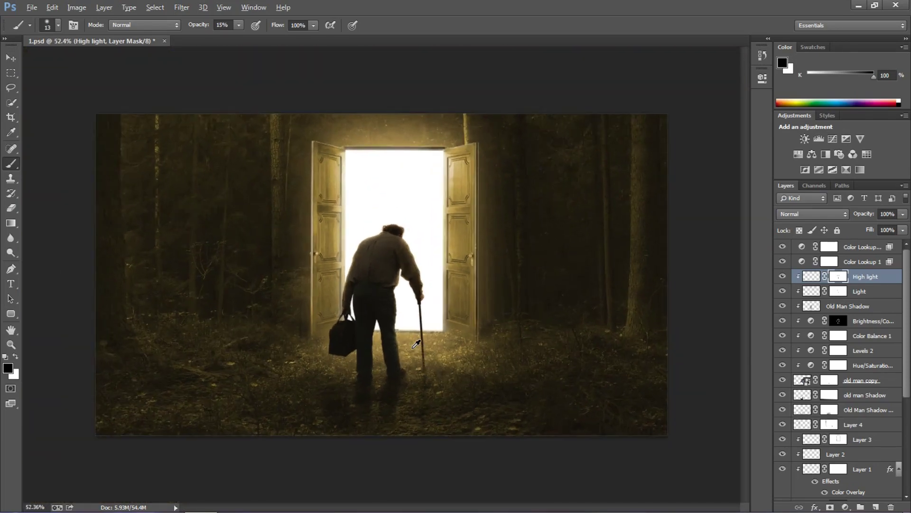
pyautogui.scroll(4, 416, 343)
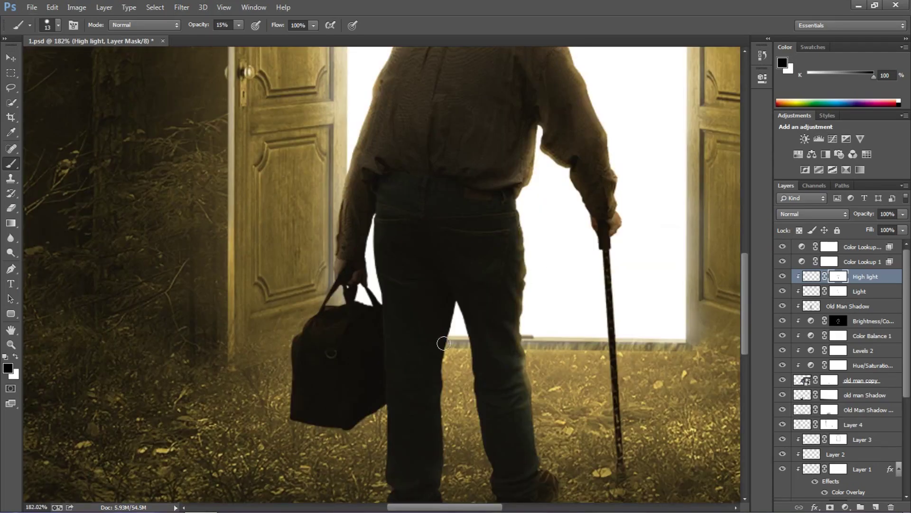
# Step: Place the white lightning-bolt logo, scale it to about 16%, rotate it about 25° and position it on the bag beside the trouser leg
pyautogui.moveTo(444, 343); pyautogui.dragTo(348, 294)
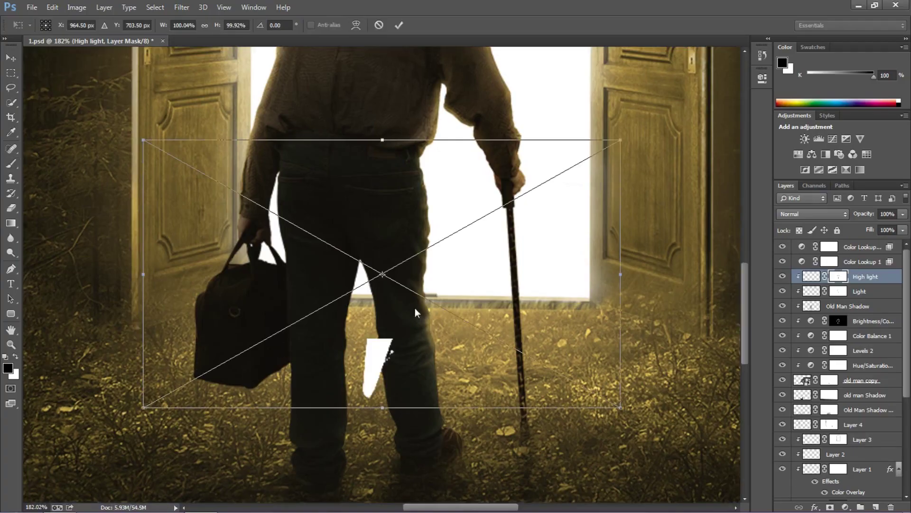
pyautogui.moveTo(619, 406); pyautogui.dragTo(326, 317)
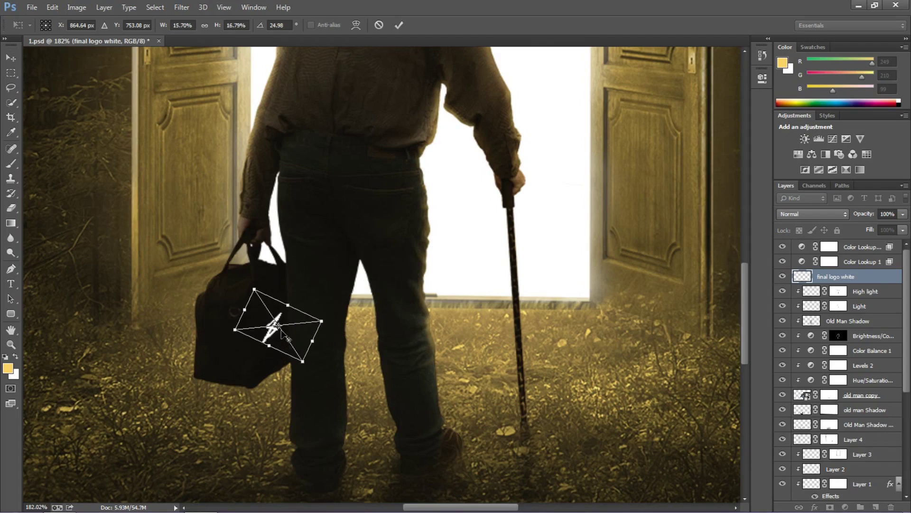
pyautogui.moveTo(289, 343); pyautogui.dragTo(285, 347)
pyautogui.click(398, 24)
pyautogui.scroll(5, 262, 343)
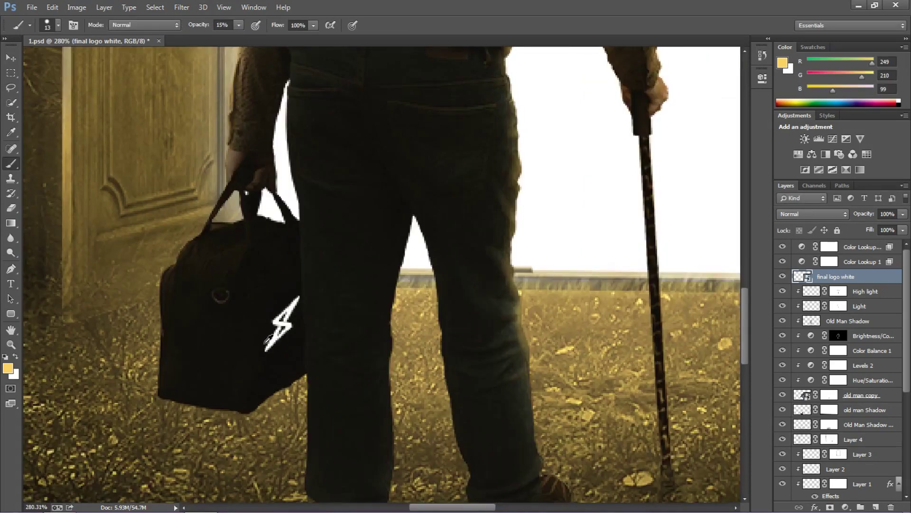
pyautogui.moveTo(295, 345); pyautogui.dragTo(285, 341)
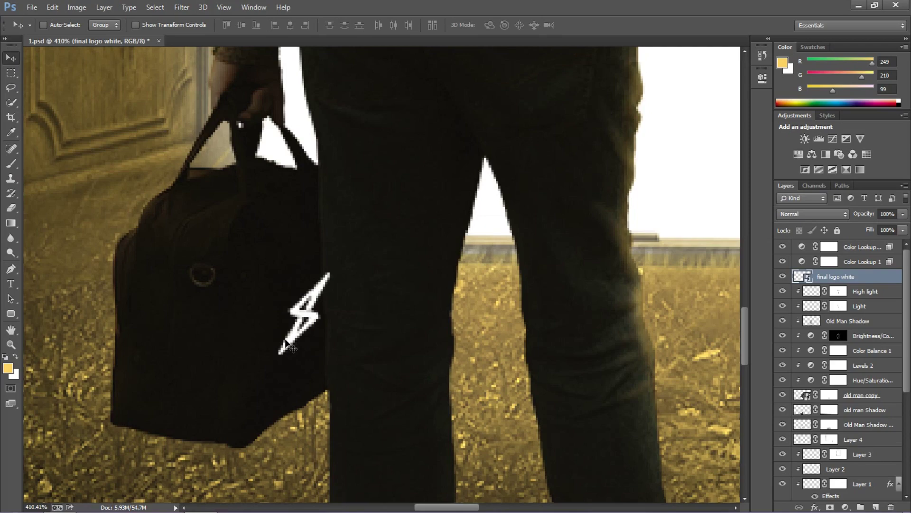
# Step: Add a mask to the logo layer and trim the bolt's tip at the trouser leg with a 13 px hard brush at 100% opacity
pyautogui.click(831, 507)
pyautogui.click(12, 167)
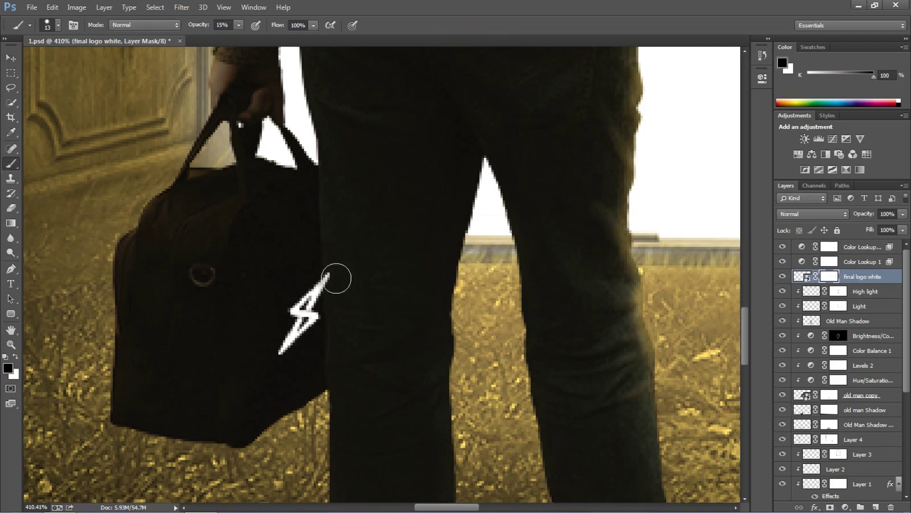
pyautogui.rightClick(336, 277)
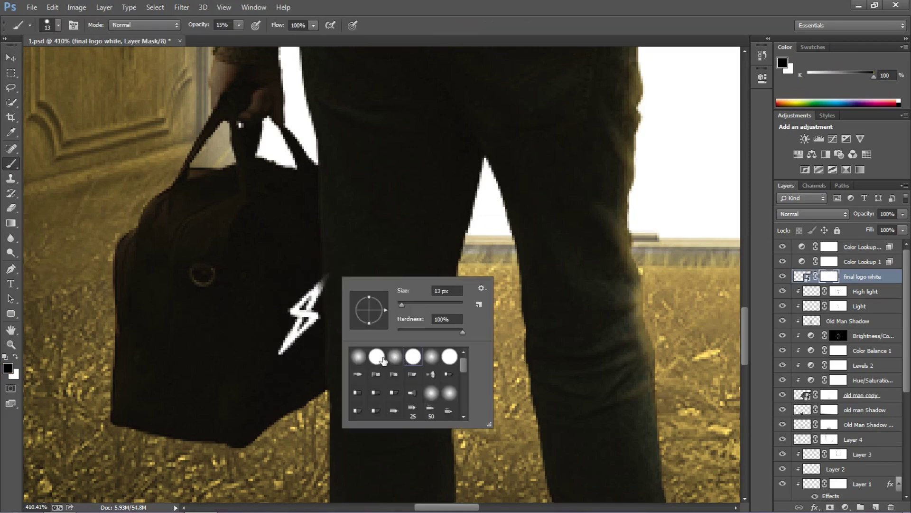
pyautogui.click(238, 25)
pyautogui.moveTo(239, 36); pyautogui.dragTo(293, 40)
pyautogui.click(339, 317)
pyautogui.scroll(4, 327, 329)
pyautogui.press('x')
pyautogui.click(283, 242)
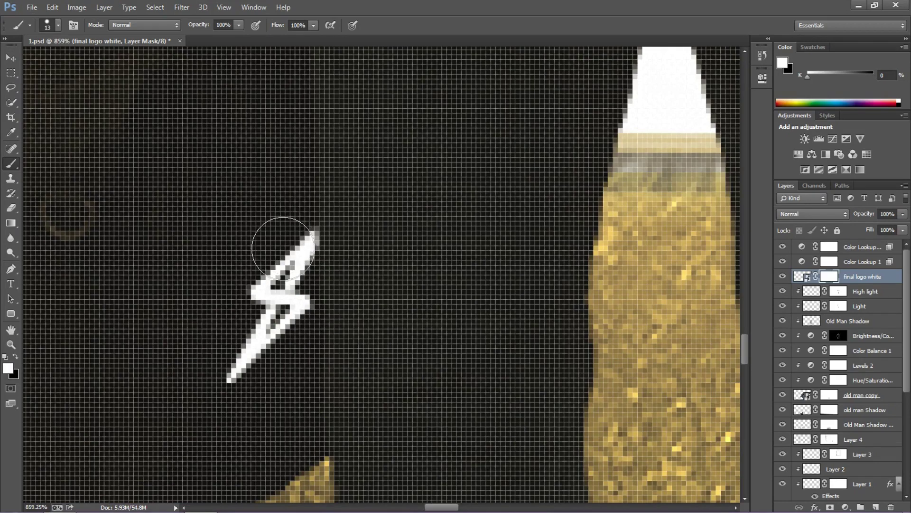
pyautogui.scroll(-5, 362, 249)
pyautogui.press('x')
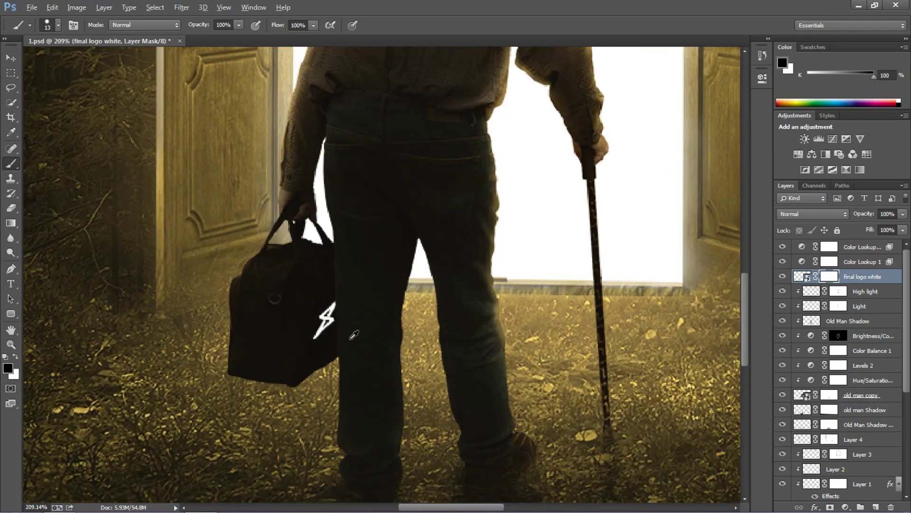
# Step: Try the Linear Burn blend mode on the logo layer, return it to Normal and reduce its fill to 31%
pyautogui.click(813, 214)
pyautogui.click(802, 41)
pyautogui.scroll(-1, 813, 247)
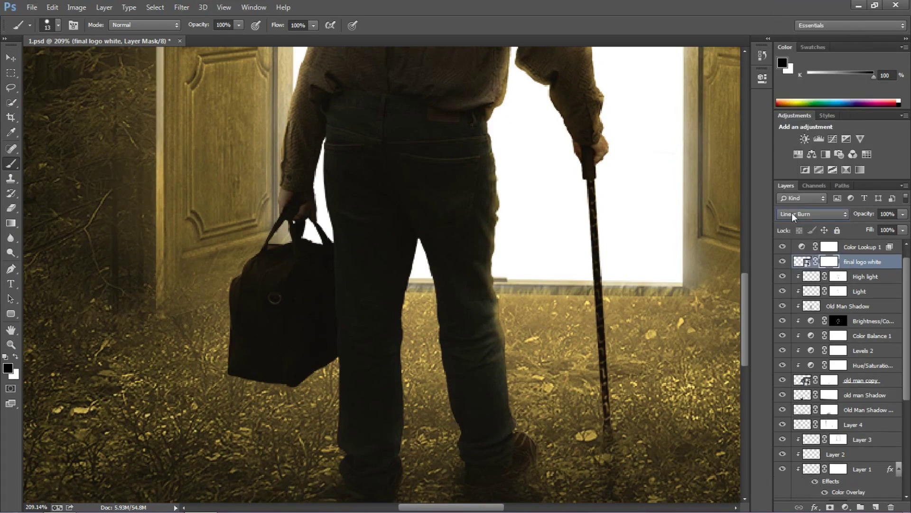
pyautogui.scroll(-5, 791, 213)
pyautogui.click(792, 213)
pyautogui.click(797, 6)
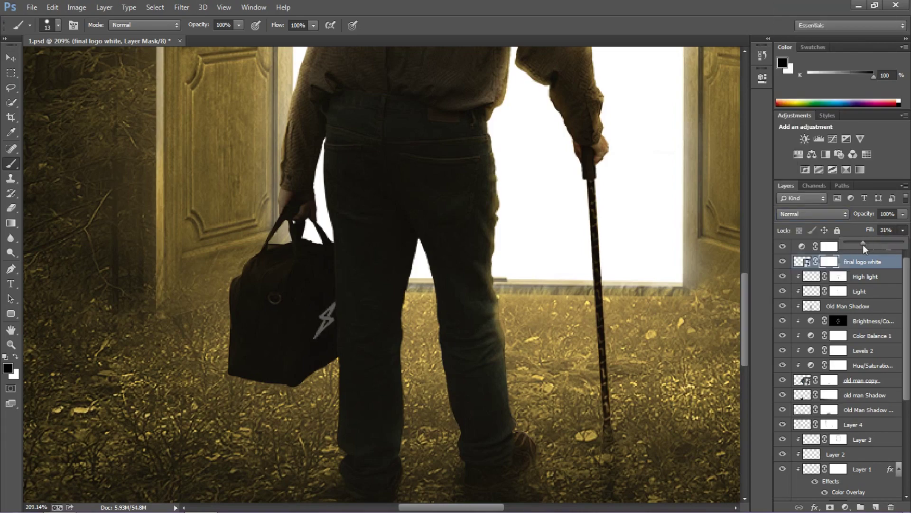
pyautogui.keyDown('alt'); pyautogui.scroll(-4, 405, 344); pyautogui.keyUp('alt')
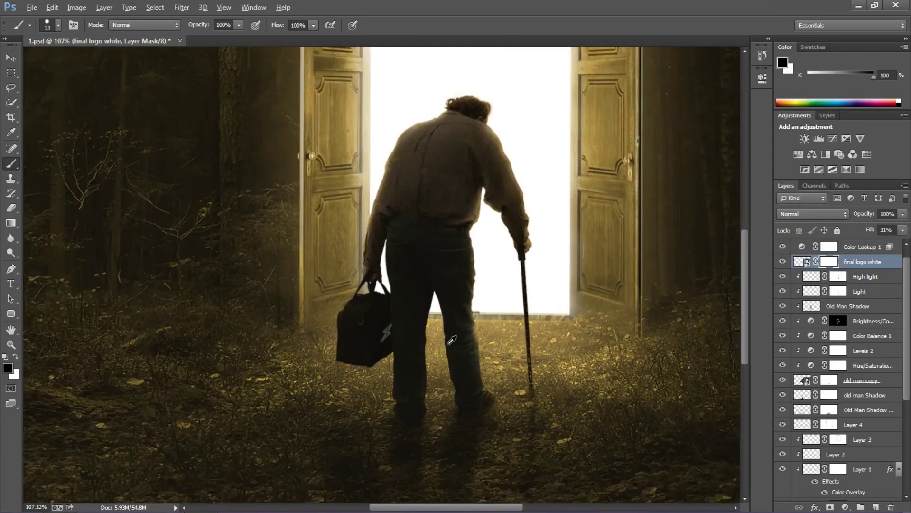
# Step: Apply a Perspective transform to the logo so it narrows toward the trouser leg and follows the side of the bag
pyautogui.keyDown('alt'); pyautogui.scroll(1, 381, 365); pyautogui.keyUp('alt')
pyautogui.keyDown('alt'); pyautogui.scroll(2, 381, 365); pyautogui.keyUp('alt')
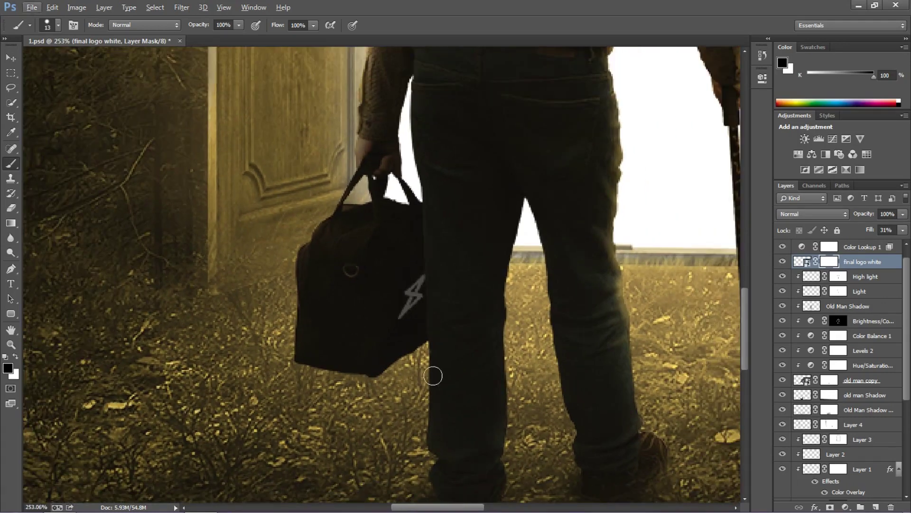
pyautogui.click(806, 264)
pyautogui.hotkey('ctrl', 't')
pyautogui.rightClick(448, 303)
pyautogui.click(480, 376)
pyautogui.moveTo(474, 344); pyautogui.dragTo(472, 338)
pyautogui.moveTo(353, 343); pyautogui.dragTo(350, 352)
pyautogui.moveTo(445, 299); pyautogui.dragTo(441, 296)
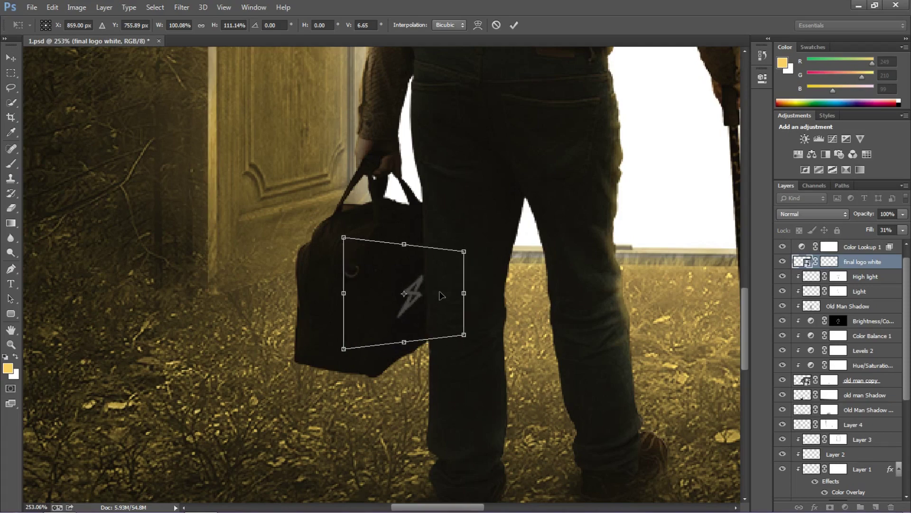
pyautogui.click(513, 25)
pyautogui.press('b')
# Step: Nudge the logo slightly into its place on the bag and select the topmost Color Lookup layer
pyautogui.scroll(3, 411, 299)
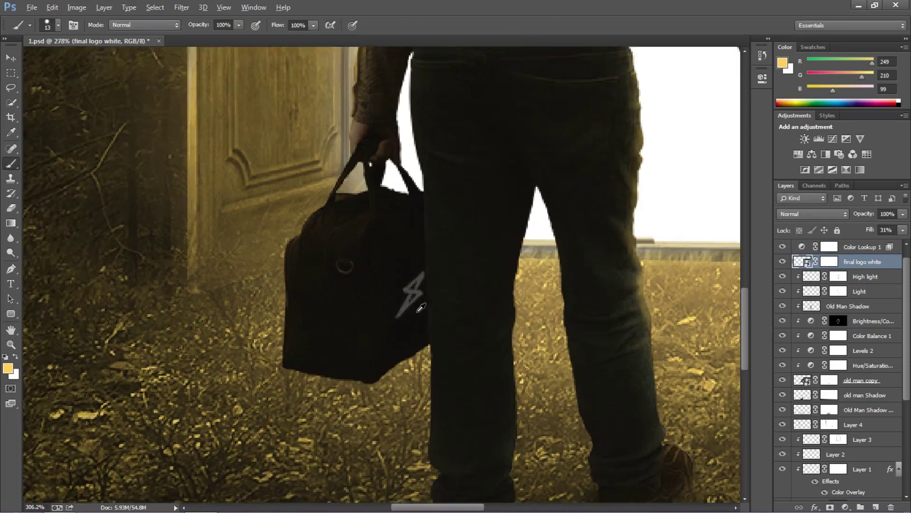
pyautogui.click(11, 61)
pyautogui.moveTo(401, 292); pyautogui.dragTo(404, 288)
pyautogui.scroll(-9, 544, 400)
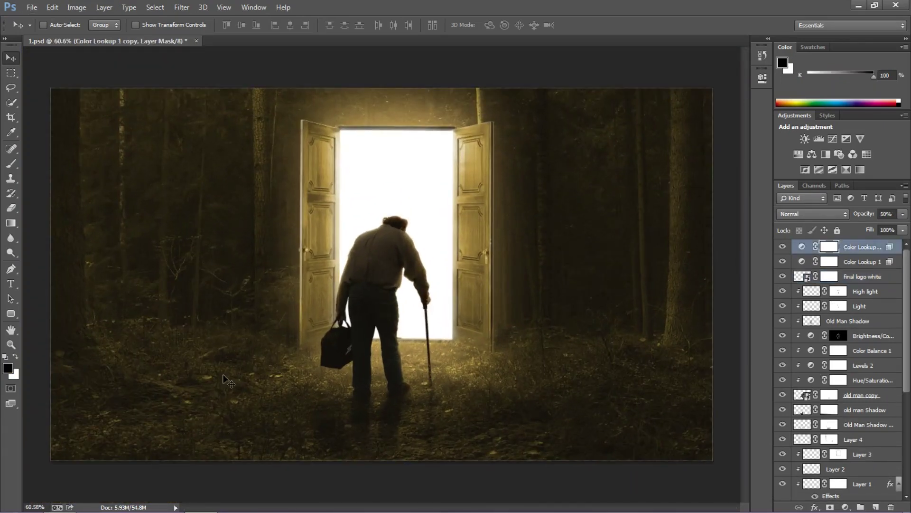
# Step: Create a text box in the image's lower right corner and set its text colour to the golden yellow foreground colour (RGB 249, 210, 99)
pyautogui.press('t')
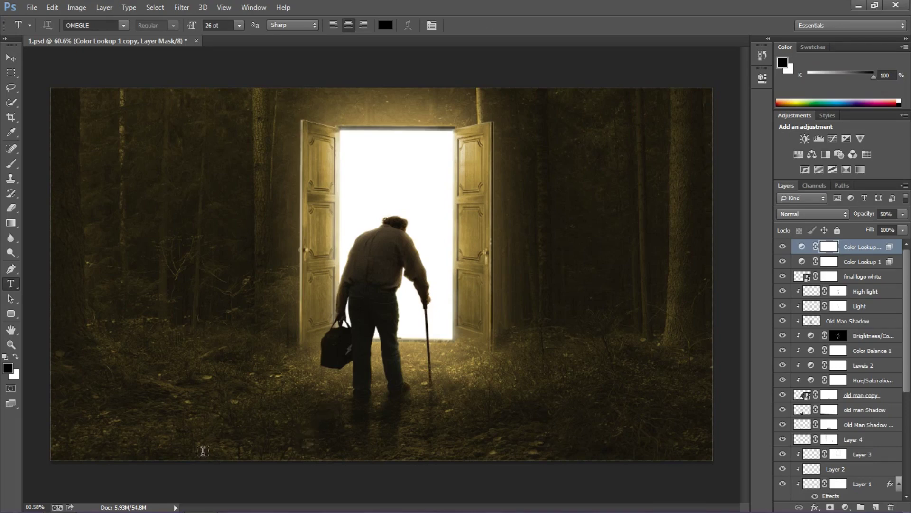
pyautogui.moveTo(589, 448); pyautogui.dragTo(704, 460)
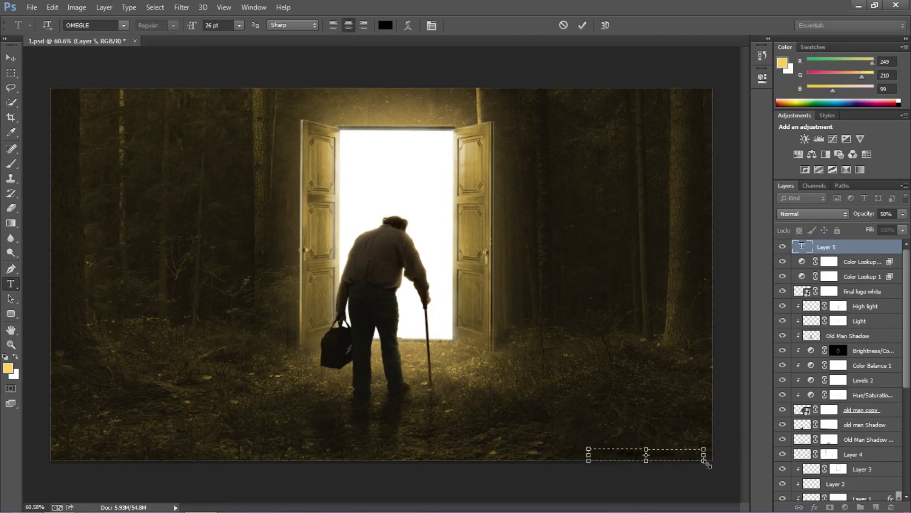
pyautogui.hotkey('ctrl', 'a')
pyautogui.click(386, 26)
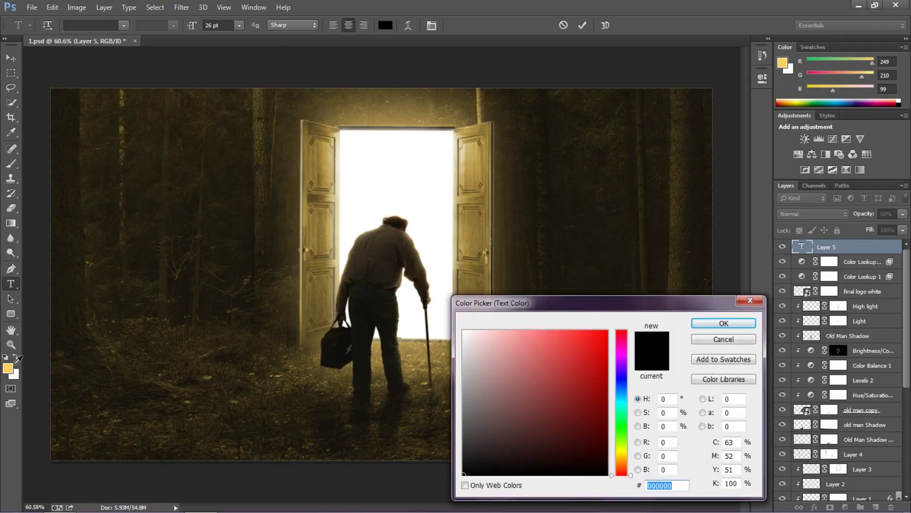
pyautogui.click(722, 323)
pyautogui.press('BackSpace')
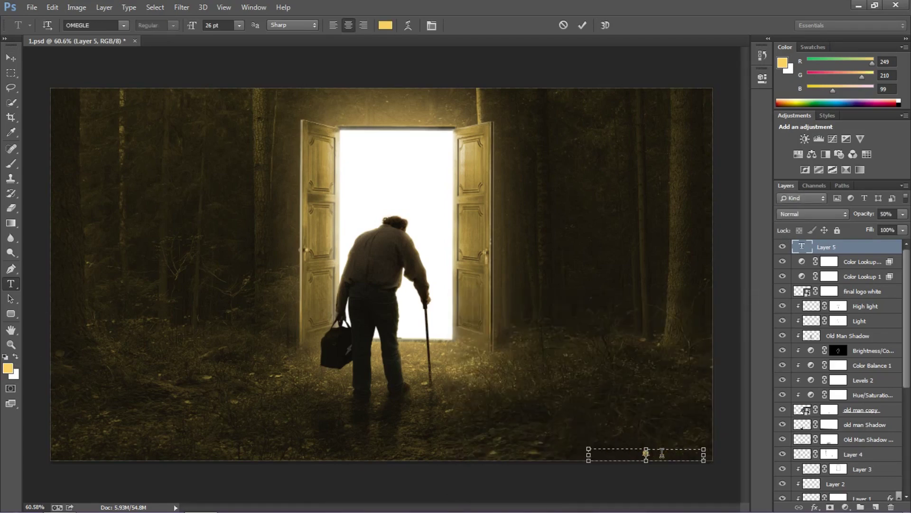
pyautogui.write('@DamageArtworks')
pyautogui.hotkey('ctrl', 'a')
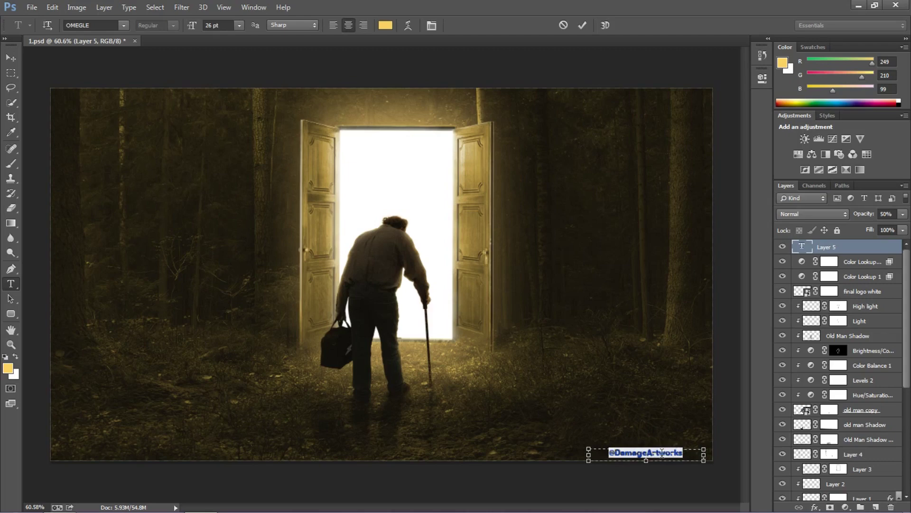
pyautogui.write('Montserrat')
pyautogui.press('Return')
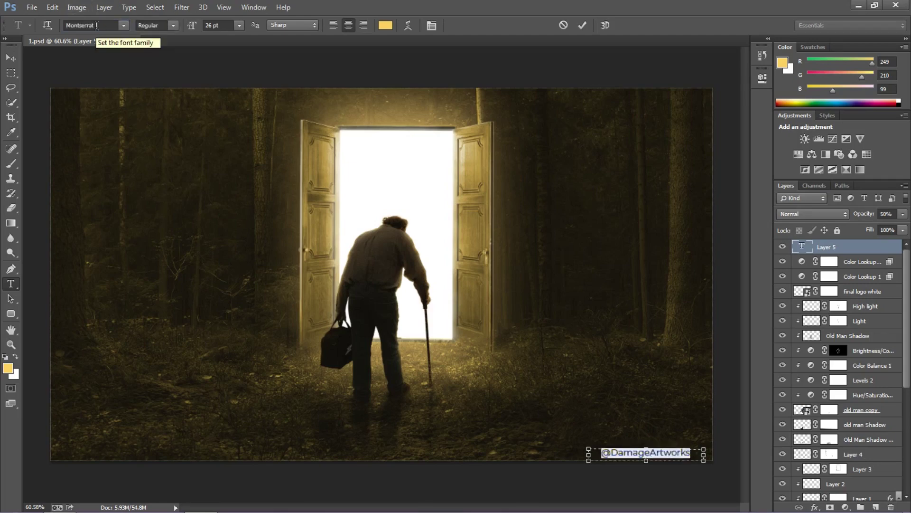
pyautogui.click(157, 25)
pyautogui.click(157, 72)
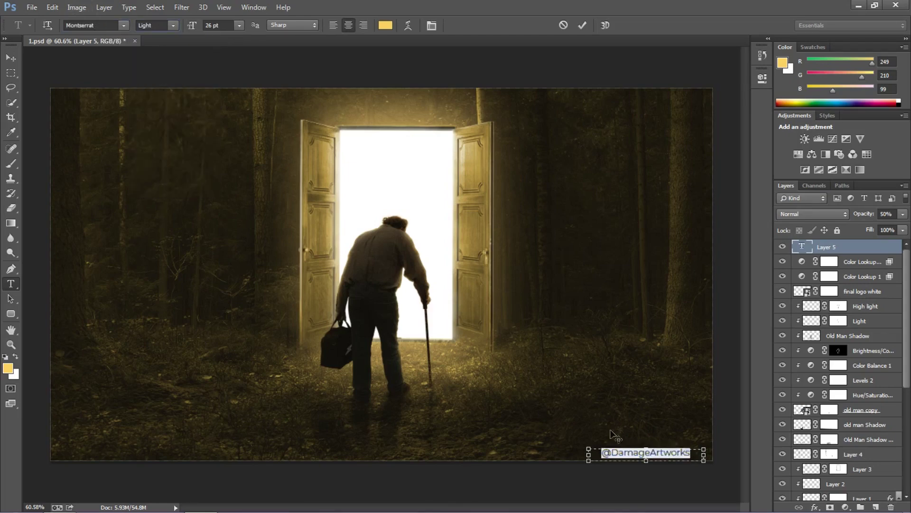
# Step: Narrow the signature's text box, reduce the font size and commit the text in the image's lower right corner
pyautogui.click(642, 454)
pyautogui.moveTo(589, 454); pyautogui.dragTo(635, 448)
pyautogui.hotkey('ctrl', 'a')
pyautogui.click(217, 26)
pyautogui.scroll(-7, 216, 26)
pyautogui.hotkey('ctrl', 'Return')
pyautogui.scroll(3, 699, 472)
pyautogui.click(11, 58)
pyautogui.scroll(-3, 301, 403)
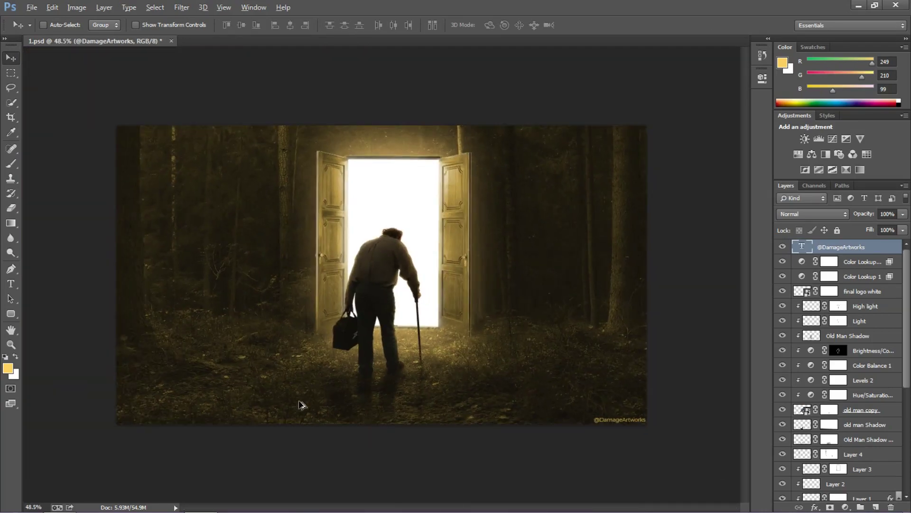
pyautogui.scroll(1, 300, 403)
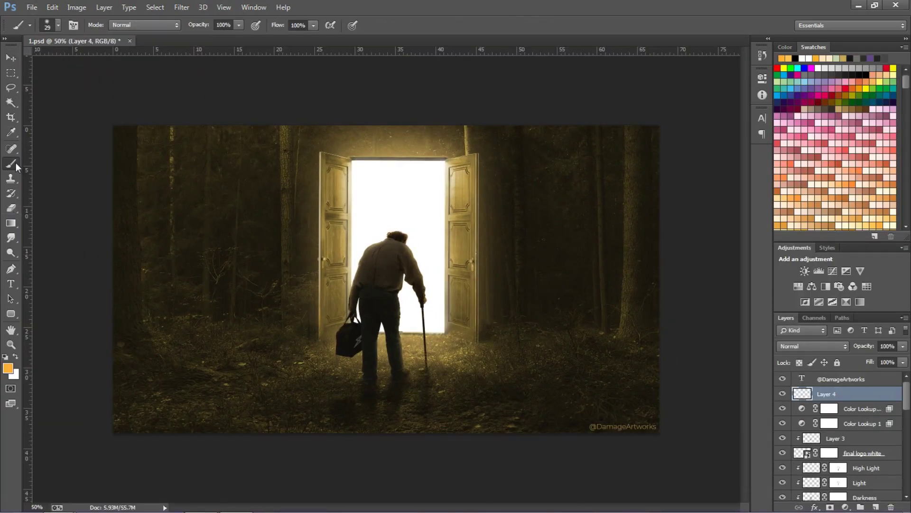
# Step: Paint orange across the middle of the image on Layer 4 with a soft 1053 px brush at 0% hardness
pyautogui.rightClick(474, 274)
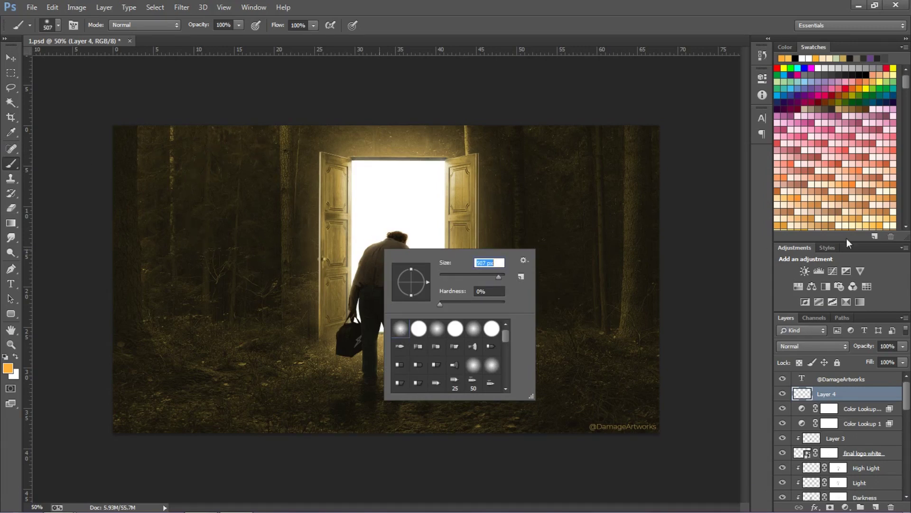
pyautogui.click(8, 368)
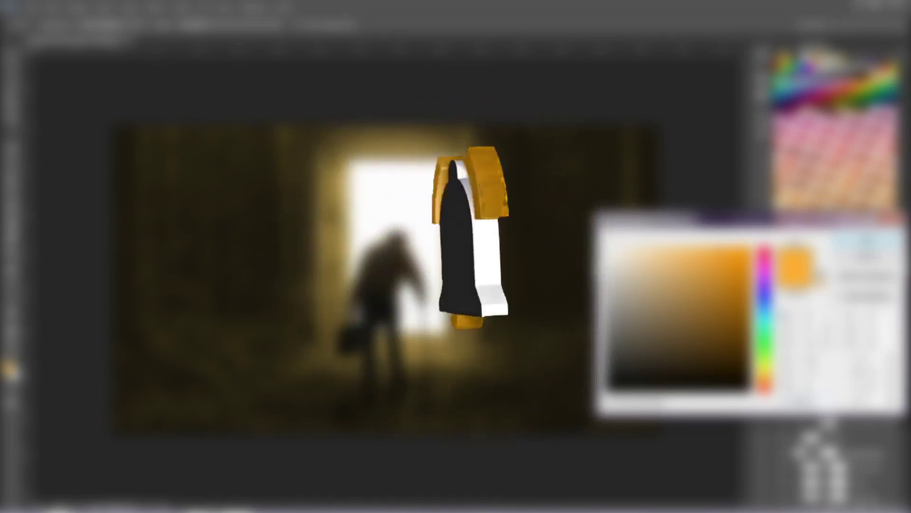
pyautogui.click(861, 243)
pyautogui.rightClick(445, 203)
pyautogui.moveTo(545, 232); pyautogui.dragTo(561, 231)
pyautogui.moveTo(214, 242)
pyautogui.mouseDown()
pyautogui.moveTo(553, 234)
pyautogui.moveTo(525, 307)
pyautogui.moveTo(205, 299)
pyautogui.moveTo(344, 250)
pyautogui.moveTo(407, 204)
pyautogui.mouseUp()
# Step: Set the orange glow layer's blend mode to Soft Light and add a layer mask to it
pyautogui.click(841, 346)
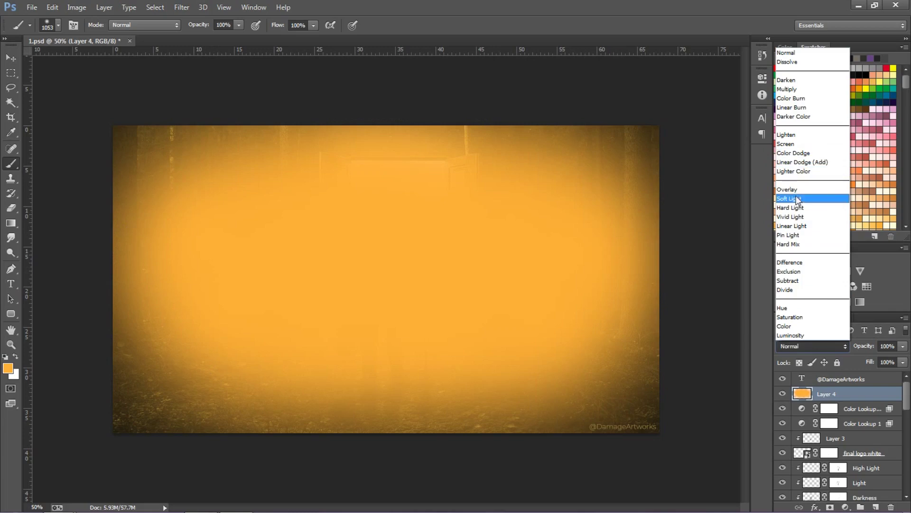
pyautogui.click(806, 197)
pyautogui.click(835, 507)
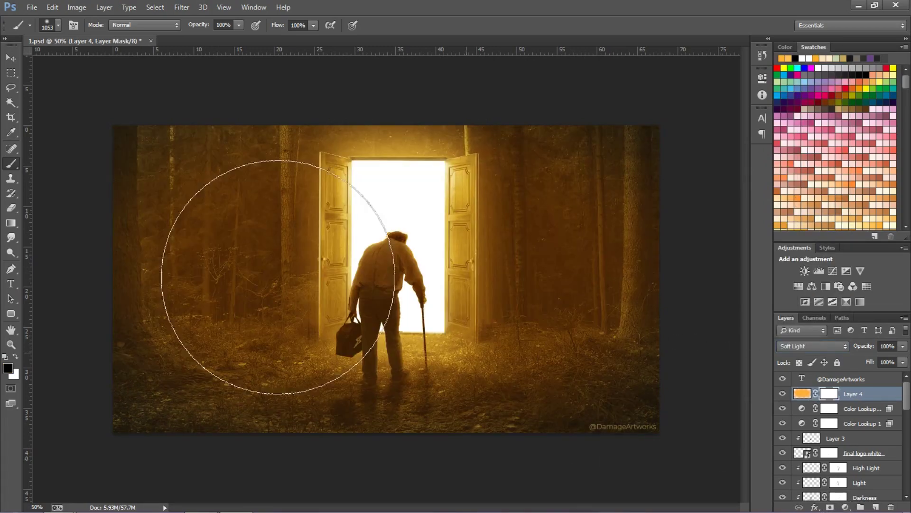
# Step: Paint black at 48% brush opacity on the glow layer's mask over the forest on both sides of the door
pyautogui.click(237, 26)
pyautogui.moveTo(204, 38); pyautogui.dragTo(208, 39)
pyautogui.moveTo(155, 228)
pyautogui.mouseDown()
pyautogui.moveTo(152, 153)
pyautogui.moveTo(613, 408)
pyautogui.mouseUp()
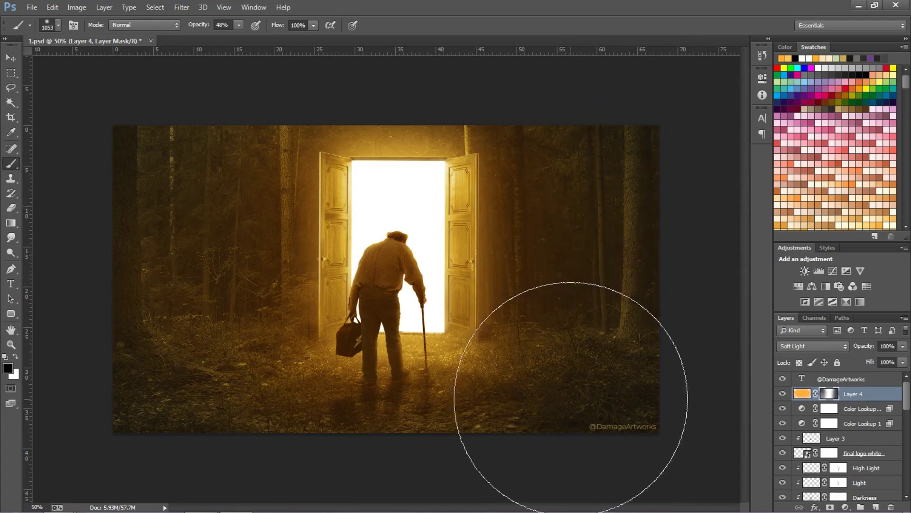
# Step: Lower the orange glow layer's opacity to 89% and check the result up close and as a whole
pyautogui.scroll(-3, 566, 393)
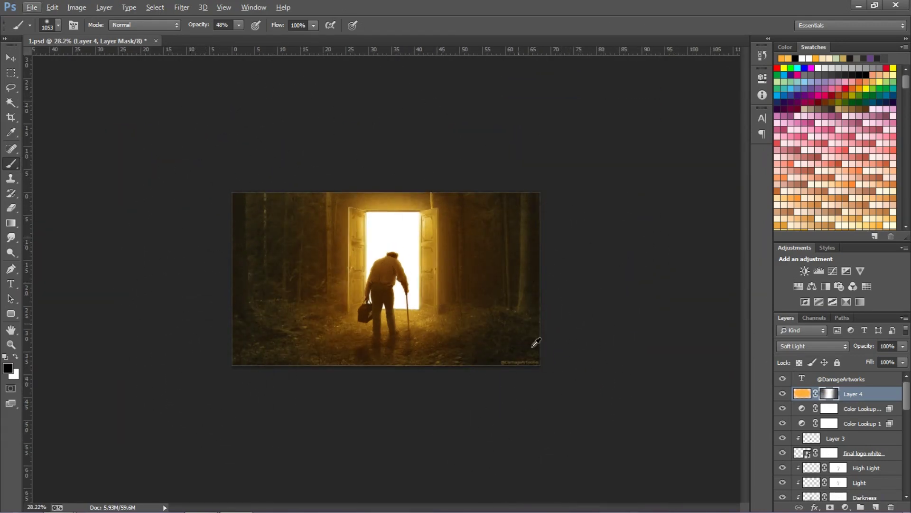
pyautogui.scroll(3, 522, 344)
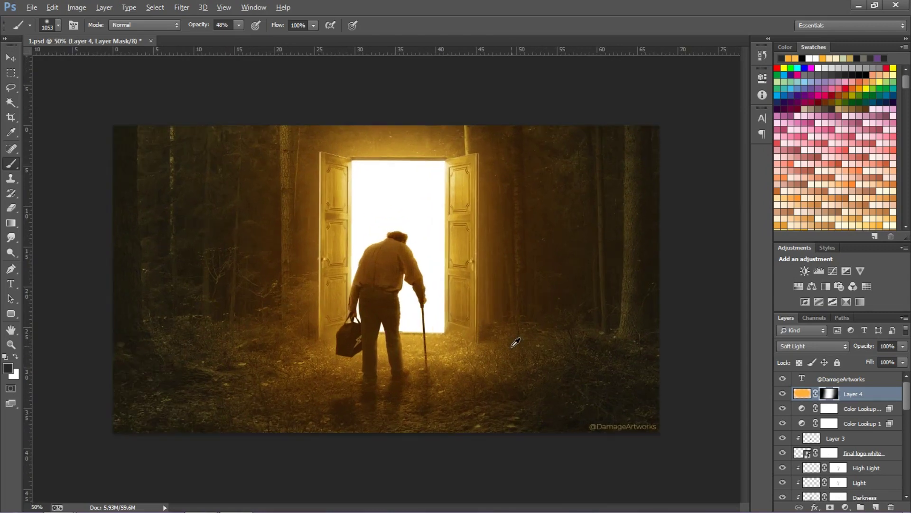
pyautogui.scroll(5, 456, 350)
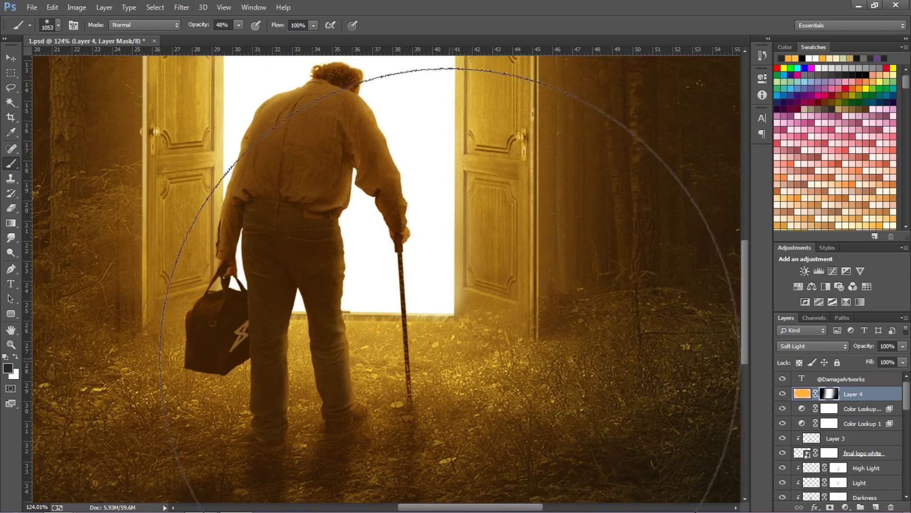
pyautogui.moveTo(886, 364); pyautogui.dragTo(901, 360)
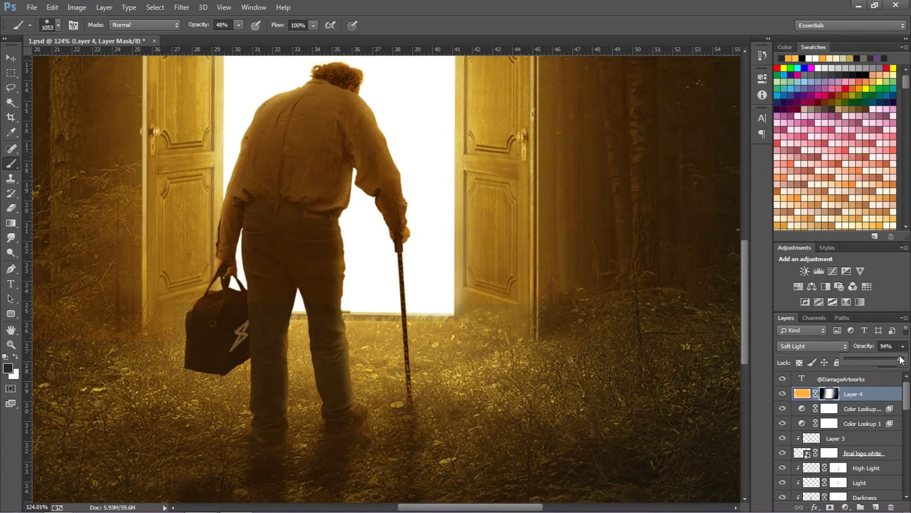
pyautogui.scroll(-5, 386, 354)
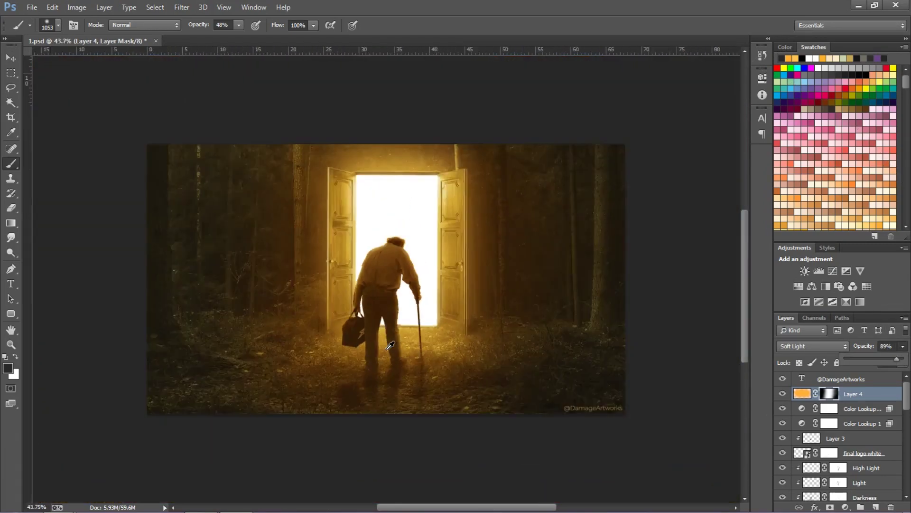
pyautogui.scroll(7, 386, 353)
pyautogui.scroll(-3, 386, 354)
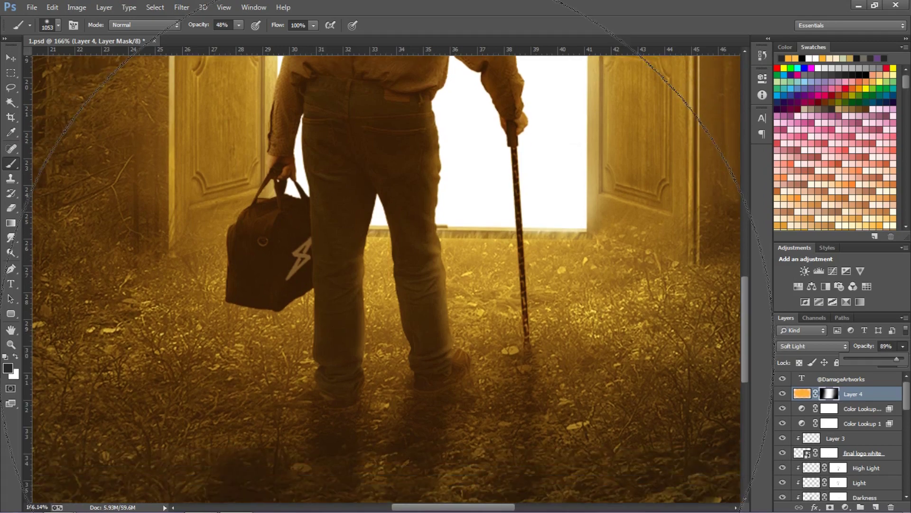
pyautogui.scroll(-4, 391, 345)
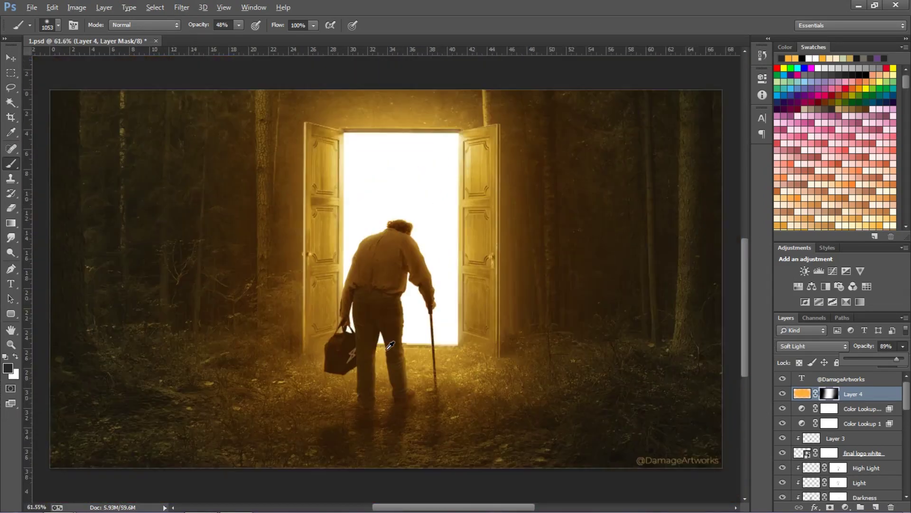